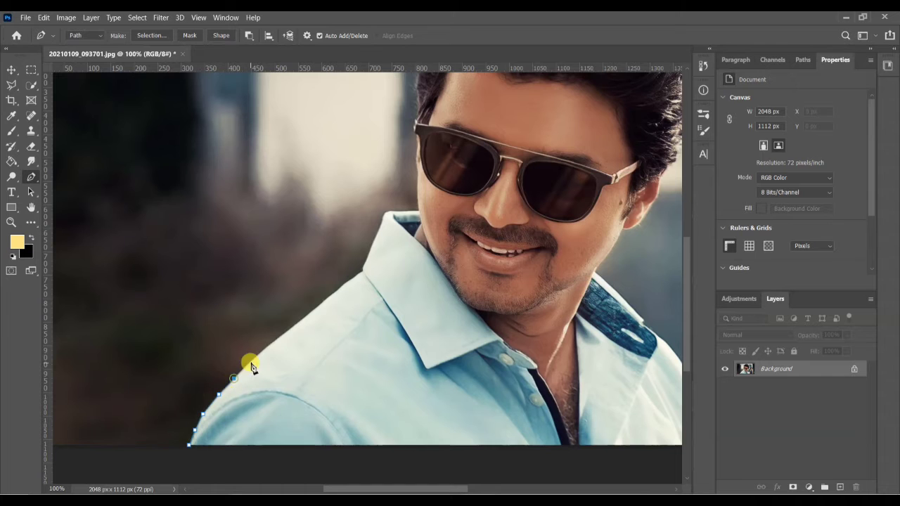
# - Trace the man's outline with the Pen tool from the sleeve up the shoulder, collar and side of the face to the top of the hair
pyautogui.click(271, 344)
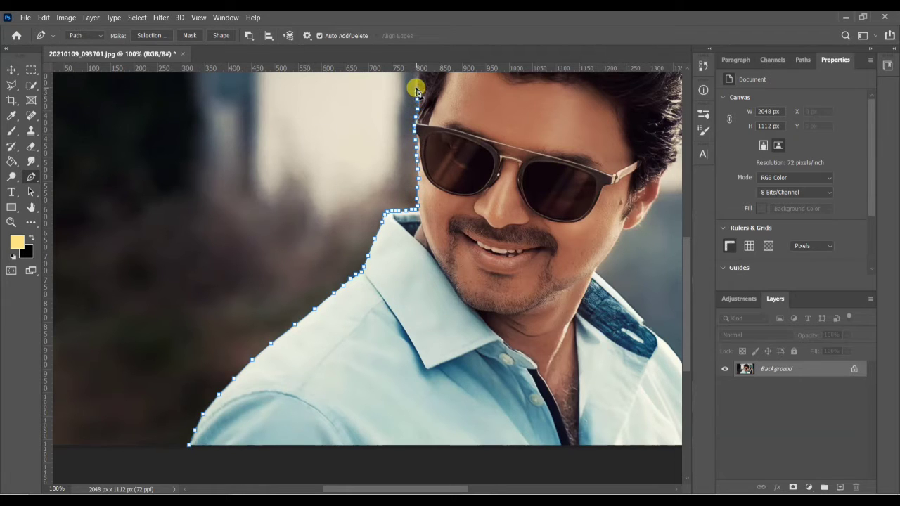
pyautogui.moveTo(417, 91); pyautogui.dragTo(416, 276)
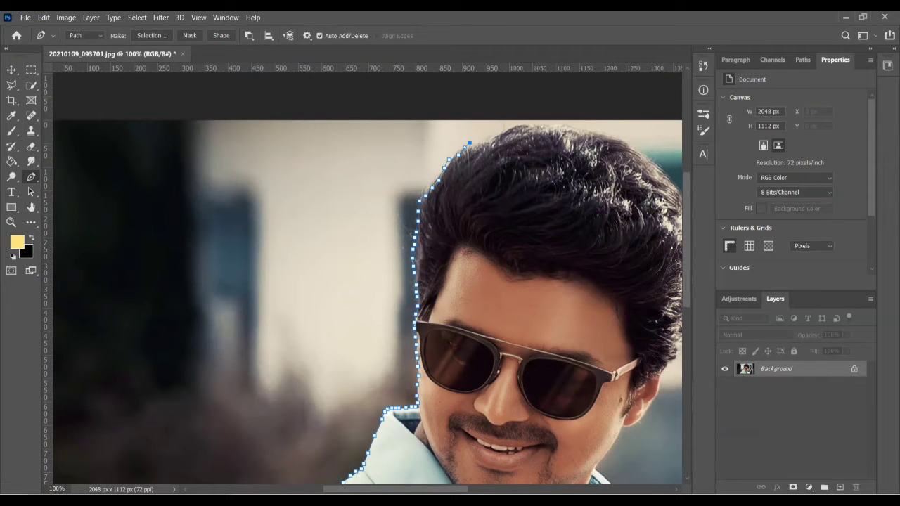
pyautogui.click(527, 125)
pyautogui.click(540, 125)
pyautogui.click(553, 123)
pyautogui.click(576, 125)
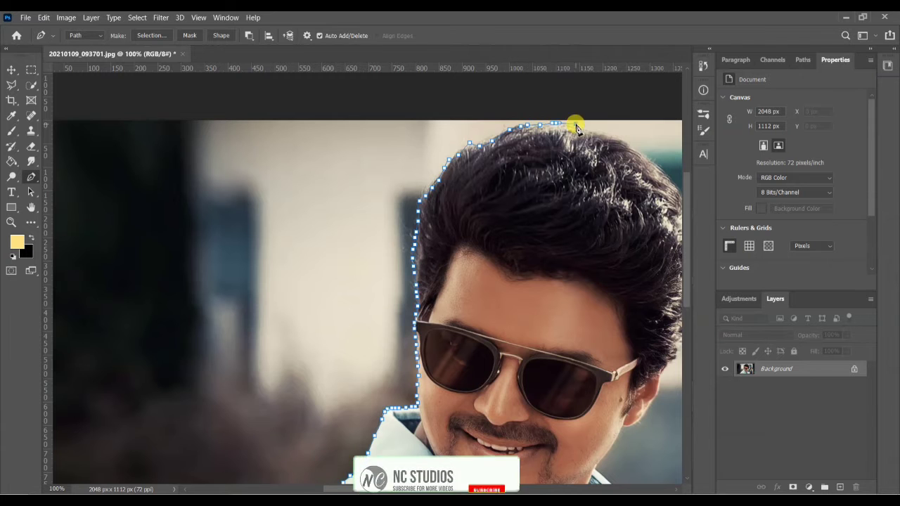
pyautogui.click(579, 128)
pyautogui.click(585, 130)
# - Continue the pen path from the crown around the far side of the hair and down to the ear
pyautogui.moveTo(602, 132); pyautogui.dragTo(695, 167)
pyautogui.moveTo(465, 323); pyautogui.dragTo(662, 469)
pyautogui.moveTo(383, 487); pyautogui.dragTo(417, 489)
pyautogui.hotkey('ctrl', 'z')
pyautogui.click(463, 138)
pyautogui.click(475, 144)
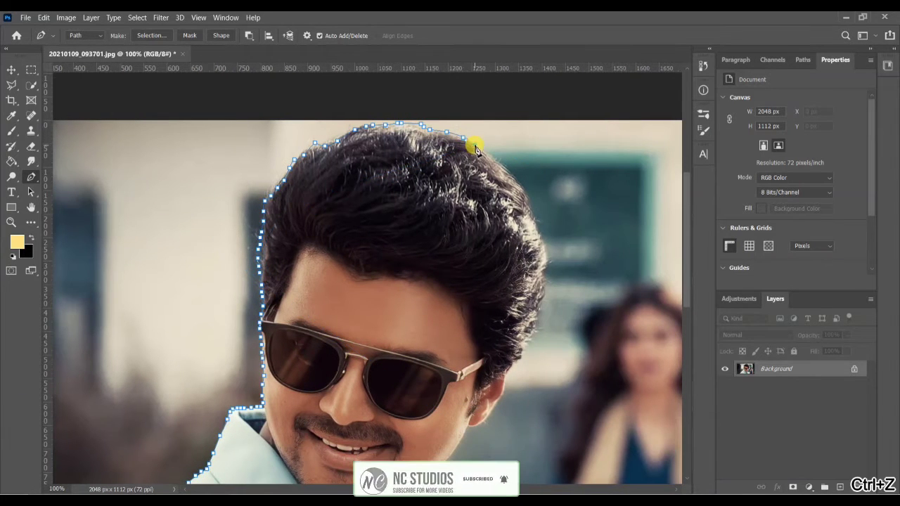
pyautogui.click(480, 149)
pyautogui.click(486, 153)
pyautogui.click(492, 156)
pyautogui.click(497, 160)
pyautogui.click(502, 163)
pyautogui.click(504, 167)
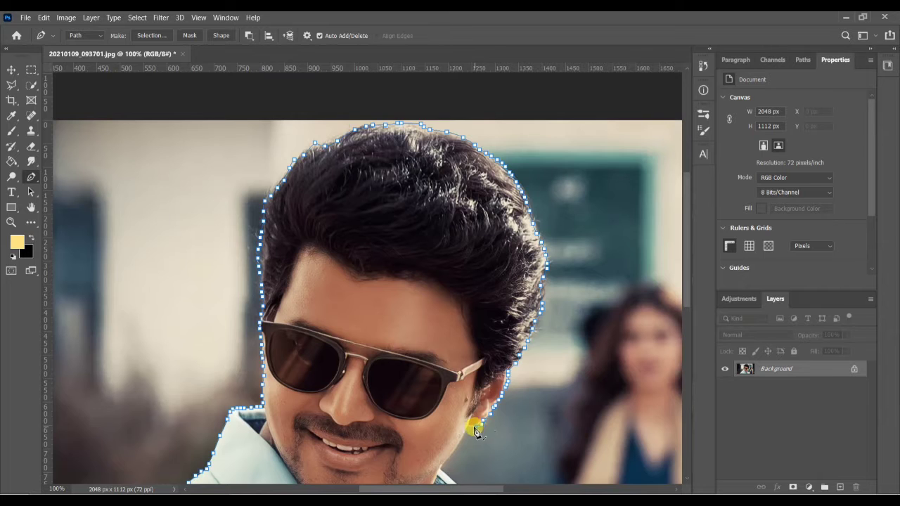
# - Extend the pen path from the ear along the neck, denim-lined collar and shoulder to the photo's lower edge
pyautogui.scroll(-3, 461, 443)
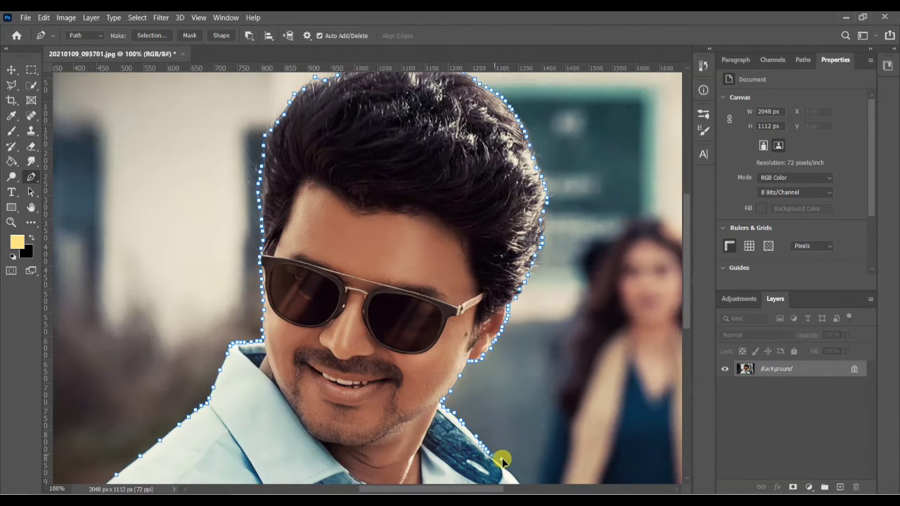
pyautogui.scroll(-10, 502, 460)
pyautogui.hotkey('ctrl', 'z')
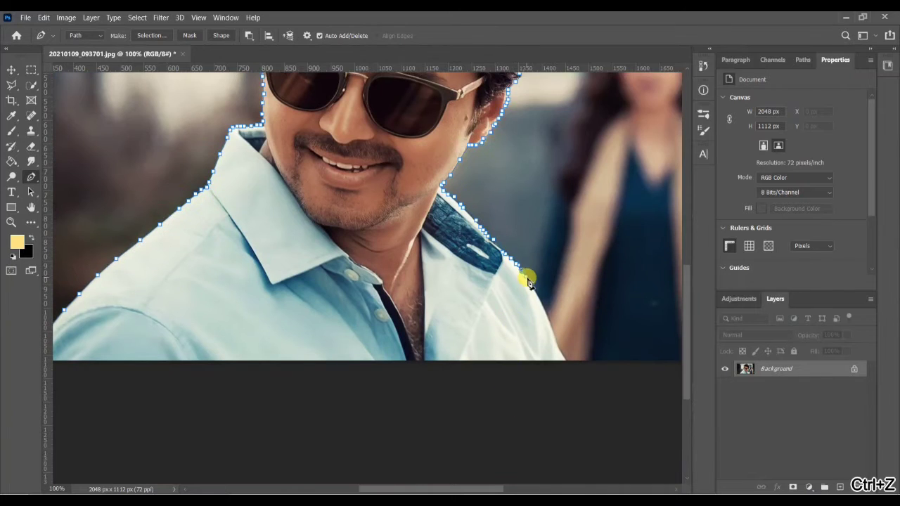
pyautogui.moveTo(529, 282); pyautogui.dragTo(540, 307)
pyautogui.moveTo(559, 347); pyautogui.dragTo(569, 366)
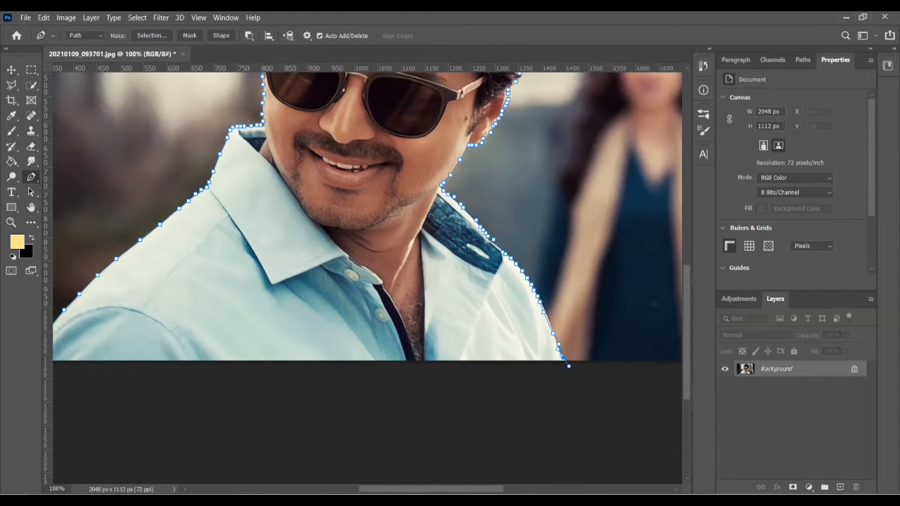
# - Close the path along the photo's lower edge and convert it into an inverted, feathered selection around the man
pyautogui.hscroll(-5, 209, 370)
pyautogui.hotkey('ctrl', '-')
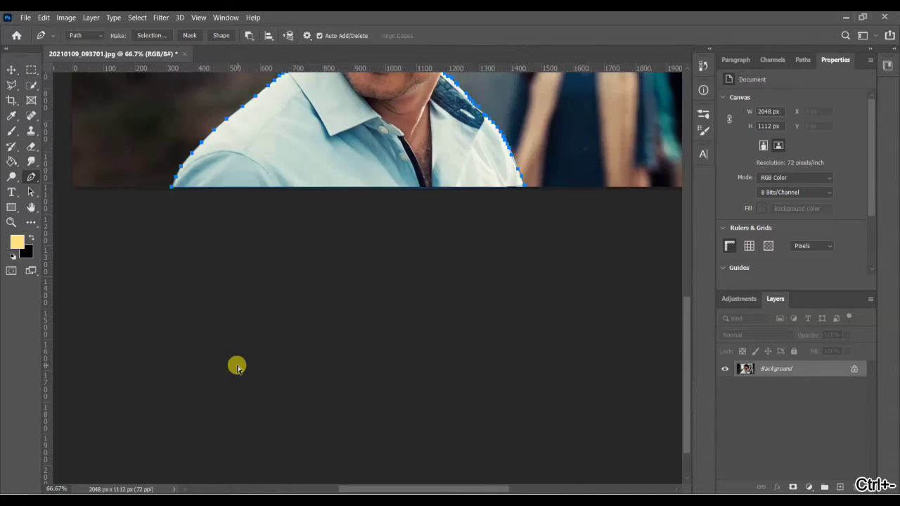
pyautogui.hotkey('ctrl', '-')
pyautogui.hotkey('ctrl', 'Return')
pyautogui.hotkey('ctrl', 'shift', 'i')
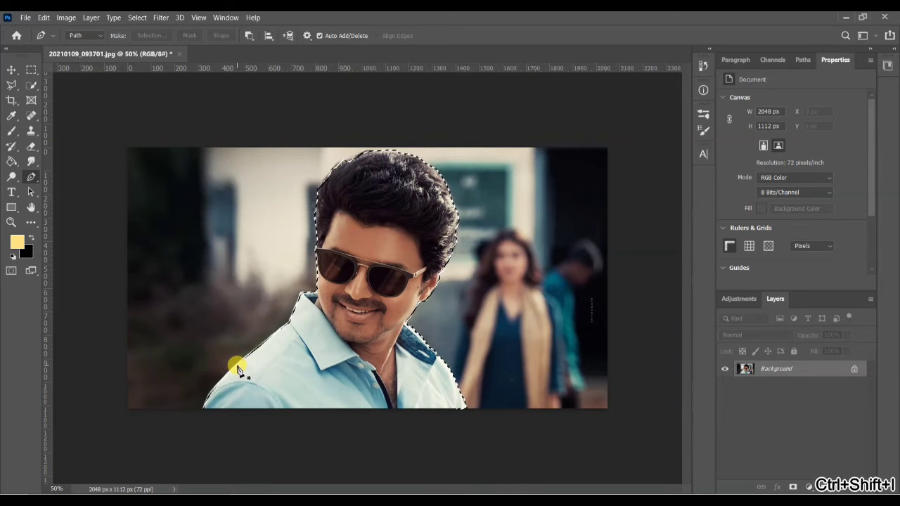
pyautogui.hotkey('shift', 'F6')
pyautogui.press('Return')
# - Copy the selected man to a new layer and hide the Background layer
pyautogui.hotkey('ctrl', 'j')
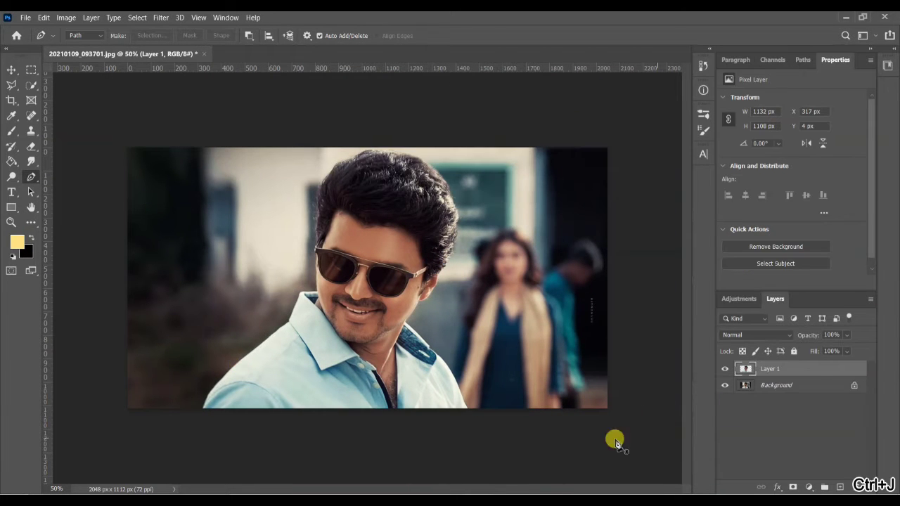
pyautogui.click(725, 385)
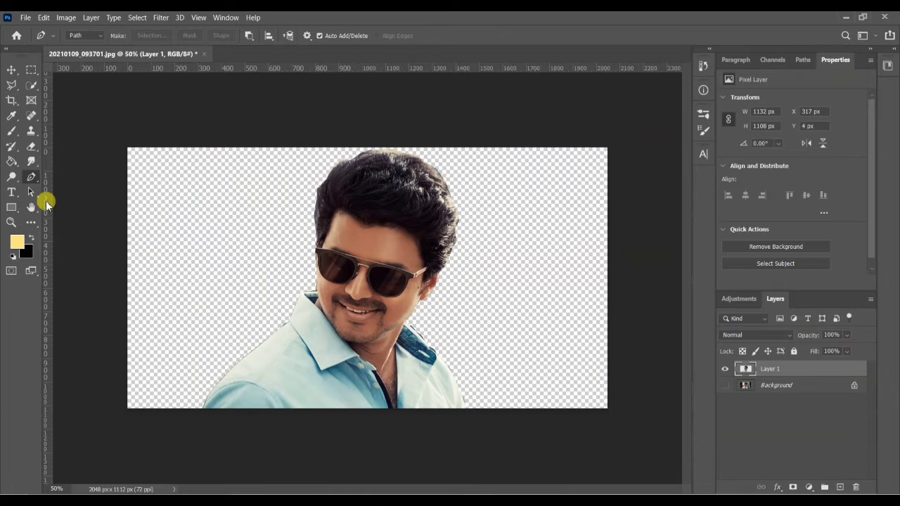
# - Create a new document from the recent custom preset of 1080 x 423 px at 72 ppi
pyautogui.click(25, 18)
pyautogui.click(25, 17)
pyautogui.click(25, 18)
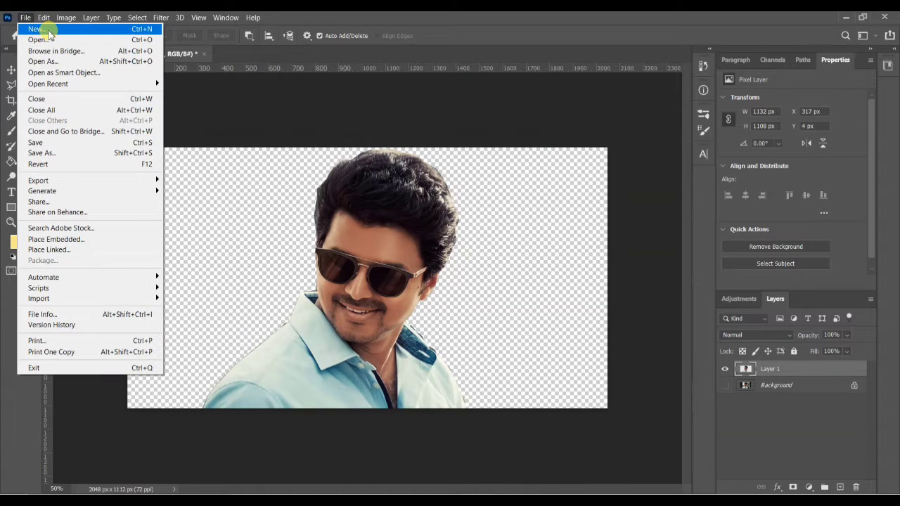
pyautogui.click(35, 28)
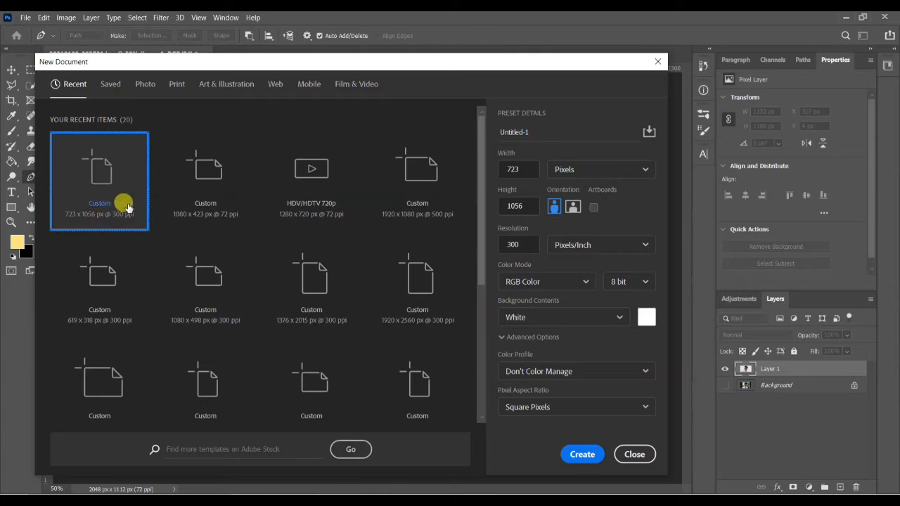
pyautogui.click(206, 190)
pyautogui.click(581, 455)
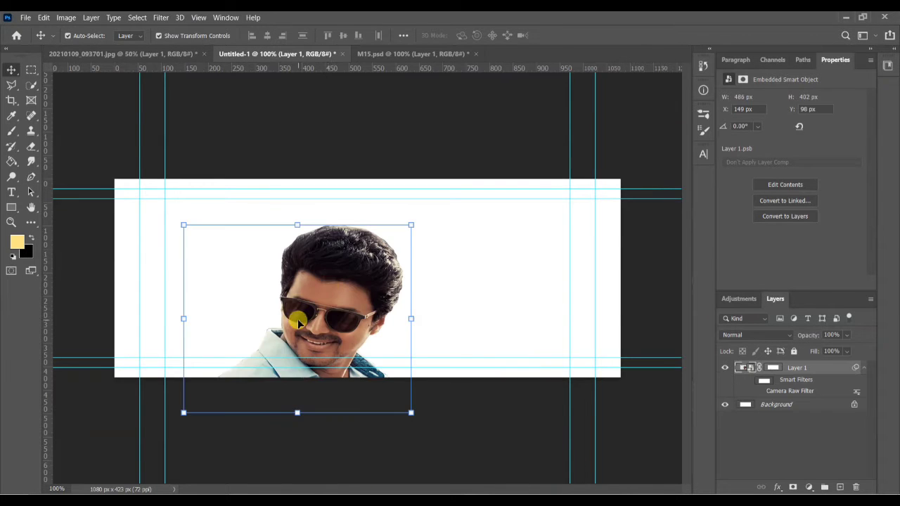
# - Move the man's cut-out up and to the left, to about X 98 px, Y 32 px
pyautogui.moveTo(298, 317); pyautogui.dragTo(301, 220)
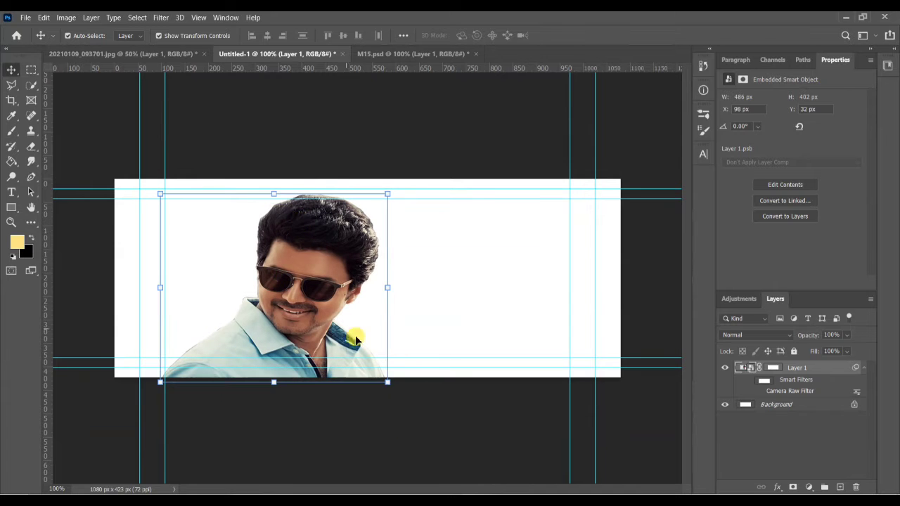
pyautogui.hotkey('ctrl', 't')
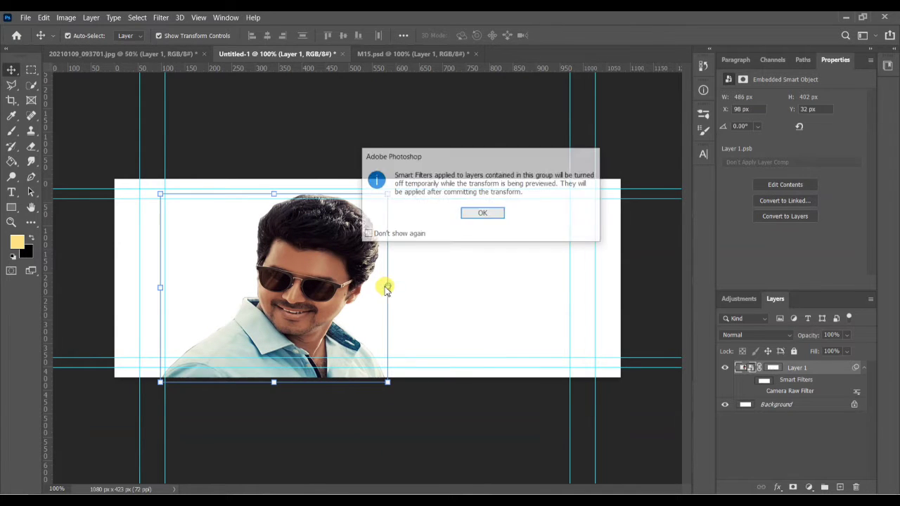
pyautogui.click(480, 213)
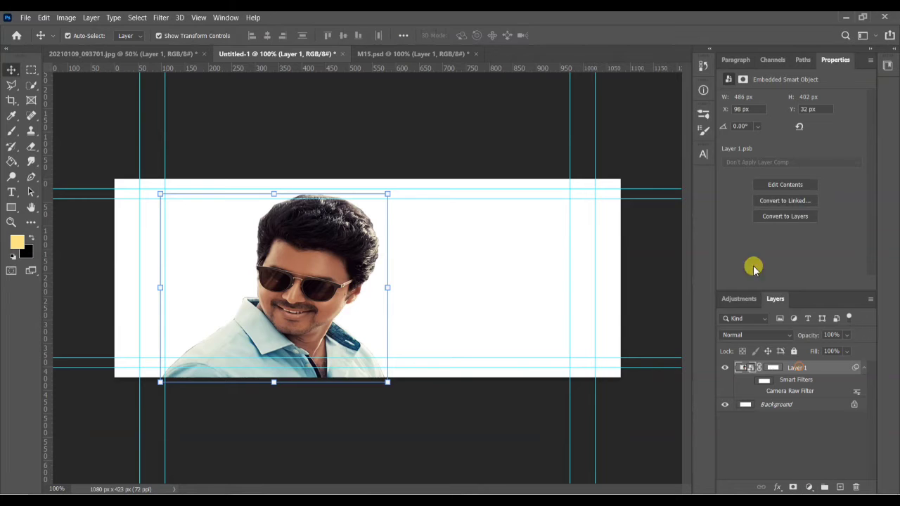
pyautogui.click(386, 289)
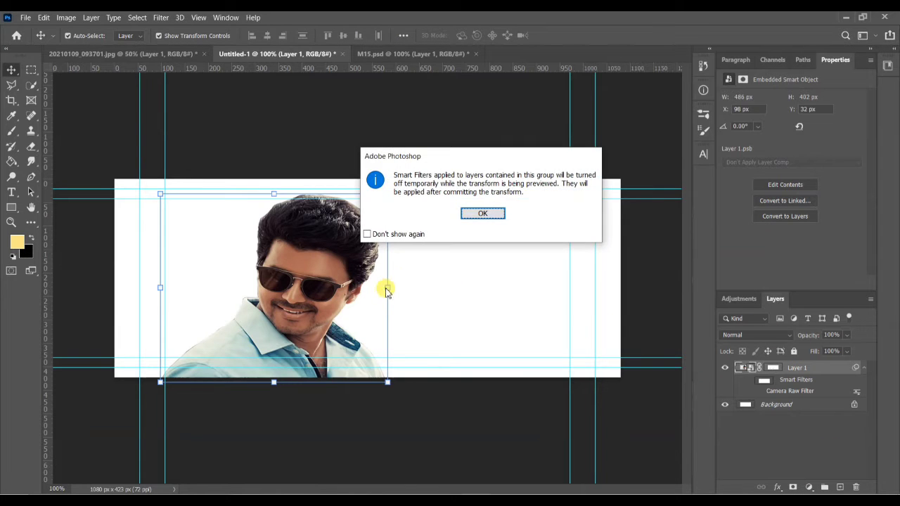
pyautogui.click(483, 216)
# - Rasterize Layer 1 and delete its layer mask without applying it
pyautogui.rightClick(819, 369)
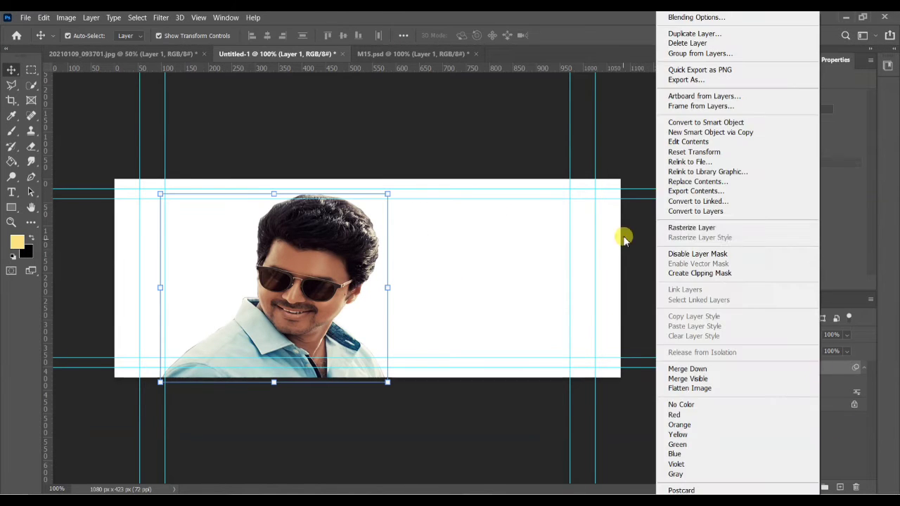
pyautogui.click(720, 229)
pyautogui.click(773, 367)
pyautogui.click(855, 486)
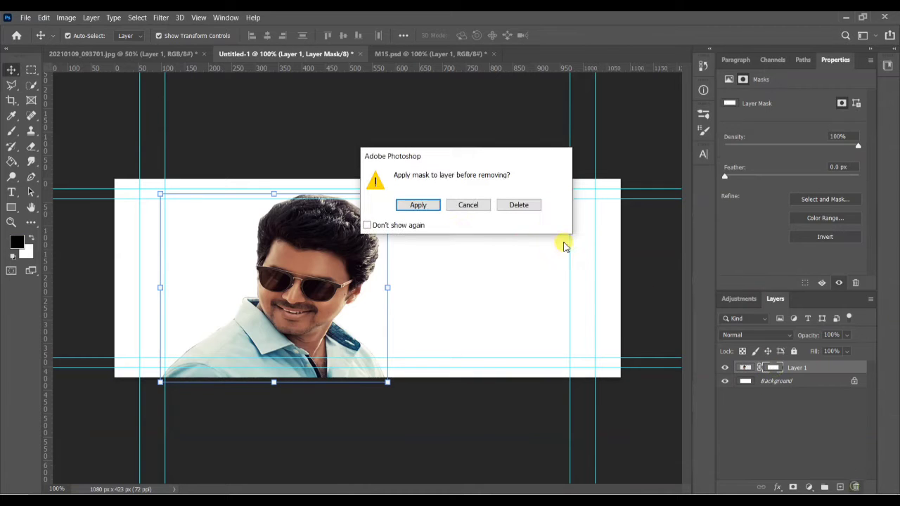
pyautogui.click(515, 205)
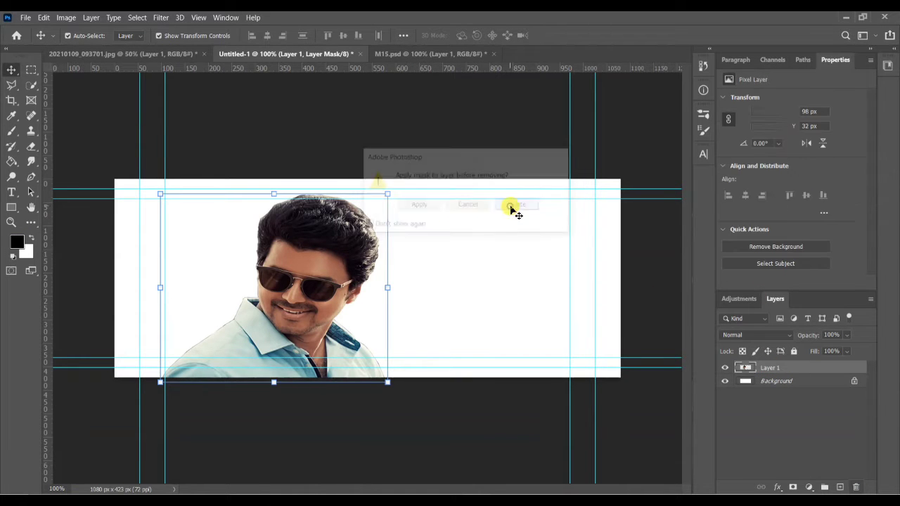
# - Shift the cut-out to about X 108 px and add a white, fully revealing layer mask to Layer 1
pyautogui.moveTo(311, 287); pyautogui.dragTo(316, 289)
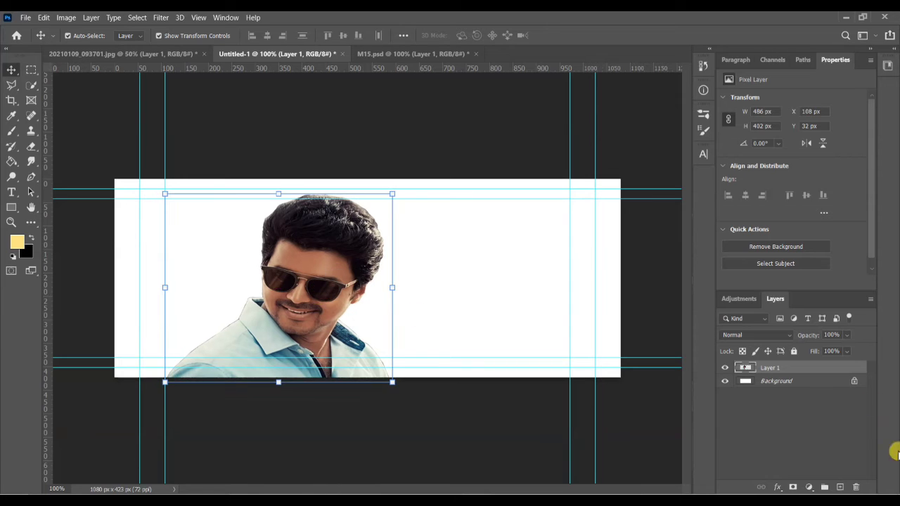
pyautogui.keyDown('alt'); pyautogui.click(792, 487); pyautogui.keyUp('alt')
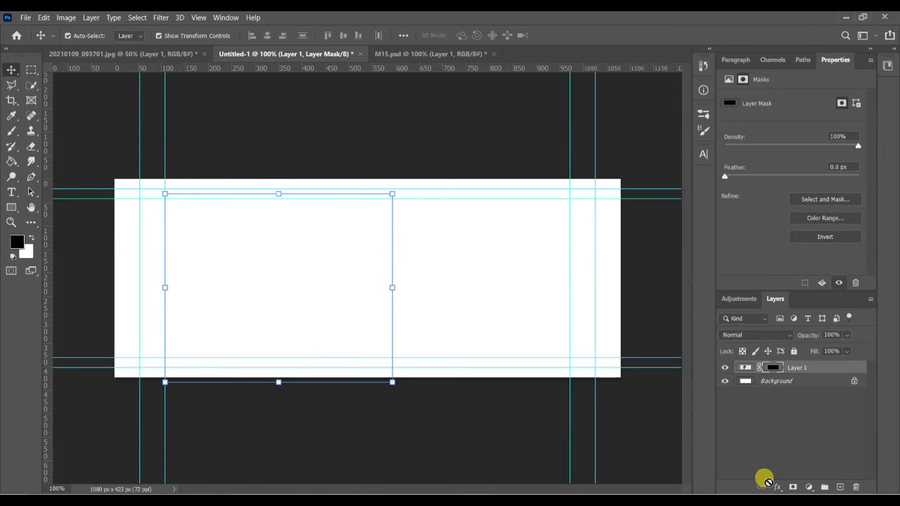
pyautogui.hotkey('ctrl', 'i')
# - Set the Brush tool to the Soft Round tip from General Brushes for painting on the layer mask
pyautogui.hotkey('ctrl', '+')
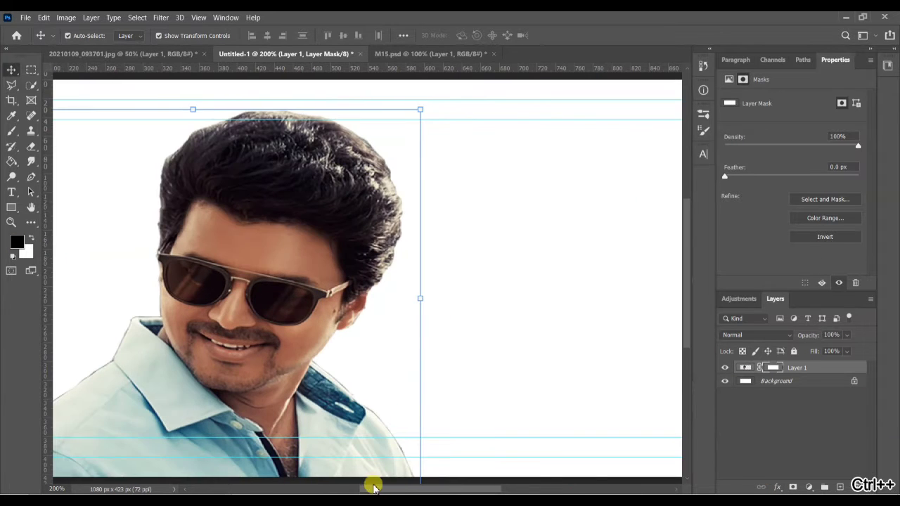
pyautogui.moveTo(373, 487); pyautogui.dragTo(283, 488)
pyautogui.scroll(-7, 311, 441)
pyautogui.press('b')
pyautogui.scroll(7, 299, 296)
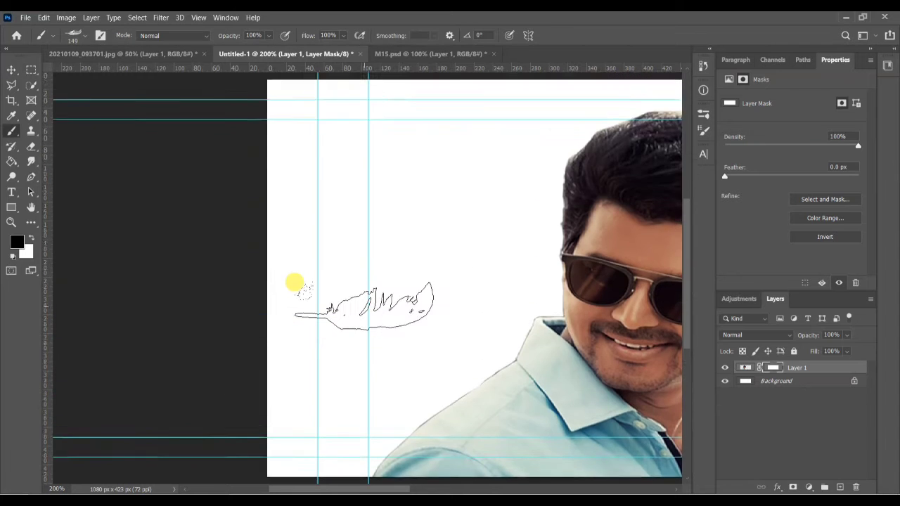
pyautogui.hotkey('ctrl', '-')
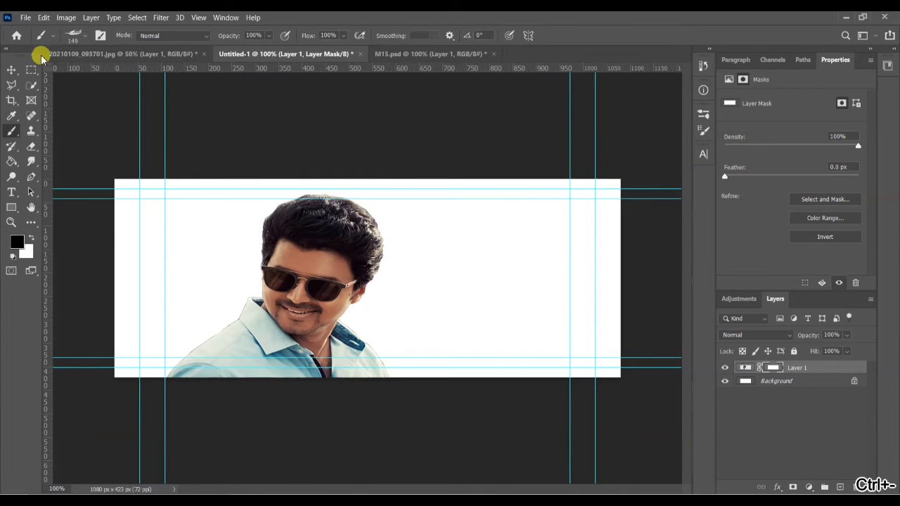
pyautogui.click(83, 35)
pyautogui.click(22, 148)
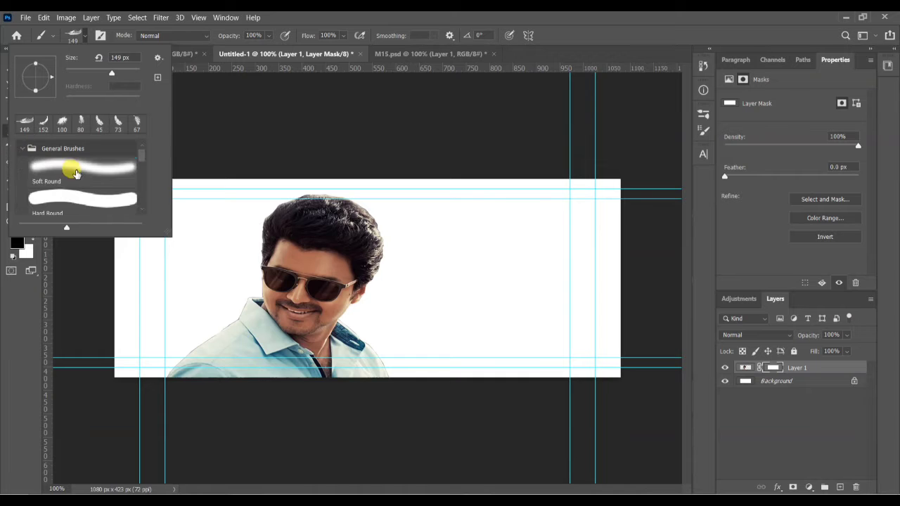
pyautogui.click(76, 173)
pyautogui.click(22, 148)
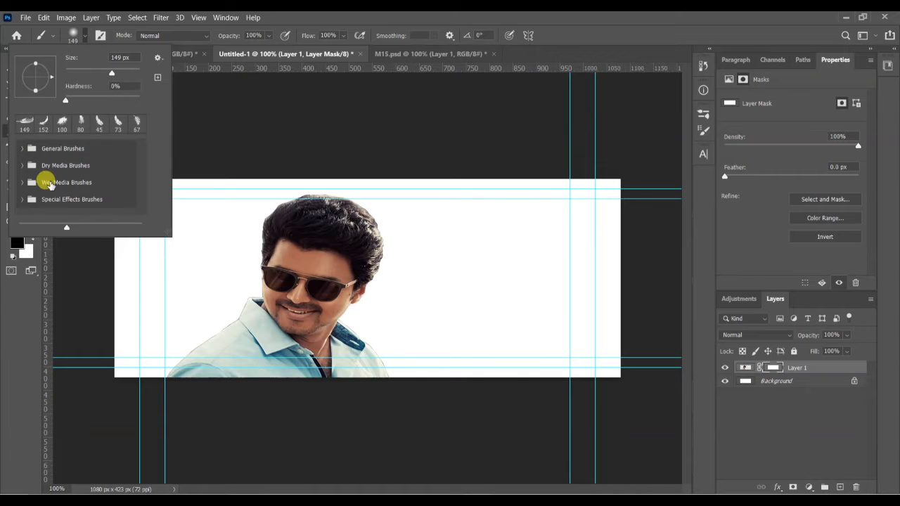
pyautogui.click(84, 37)
# - Reduce the mask brush size to 3 px and undo the trial stroke at the lower end of the man's shoulder
pyautogui.hotkey('ctrl', '+')
pyautogui.hotkey('ctrl', '+')
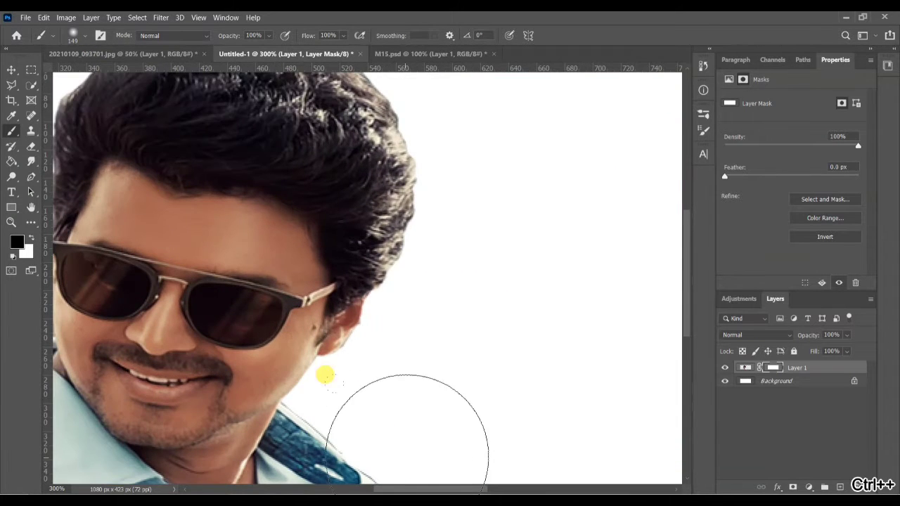
pyautogui.scroll(-3, 405, 416)
pyautogui.moveTo(411, 487); pyautogui.dragTo(310, 485)
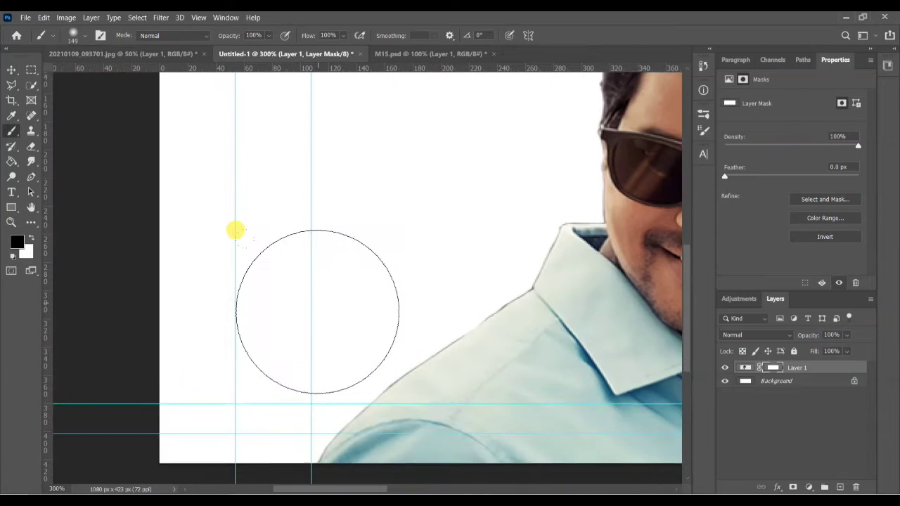
pyautogui.scroll(-1, 317, 311)
pyautogui.press('[')
pyautogui.press('[')
pyautogui.press('[')
pyautogui.press('[')
pyautogui.press('[')
pyautogui.press('[')
pyautogui.press('[')
pyautogui.press('[')
pyautogui.press('[')
pyautogui.press('[')
pyautogui.press('[')
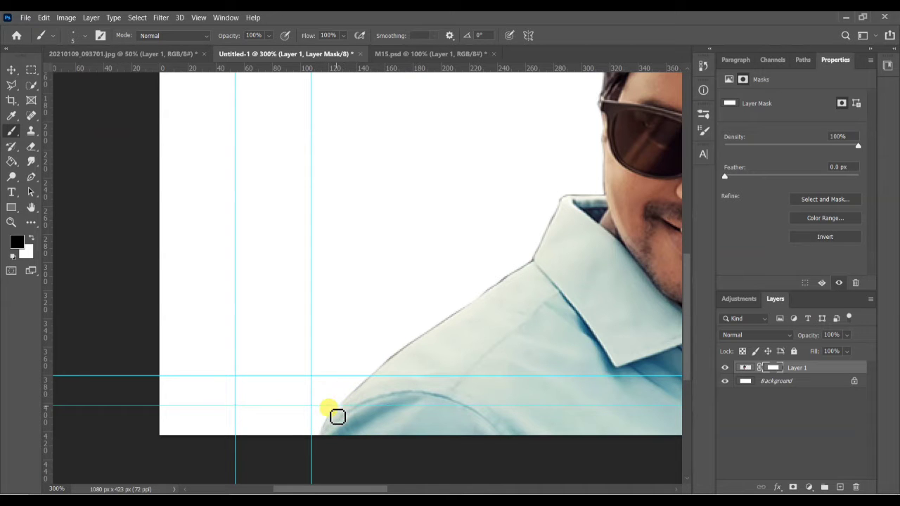
pyautogui.hotkey('ctrl', 'z')
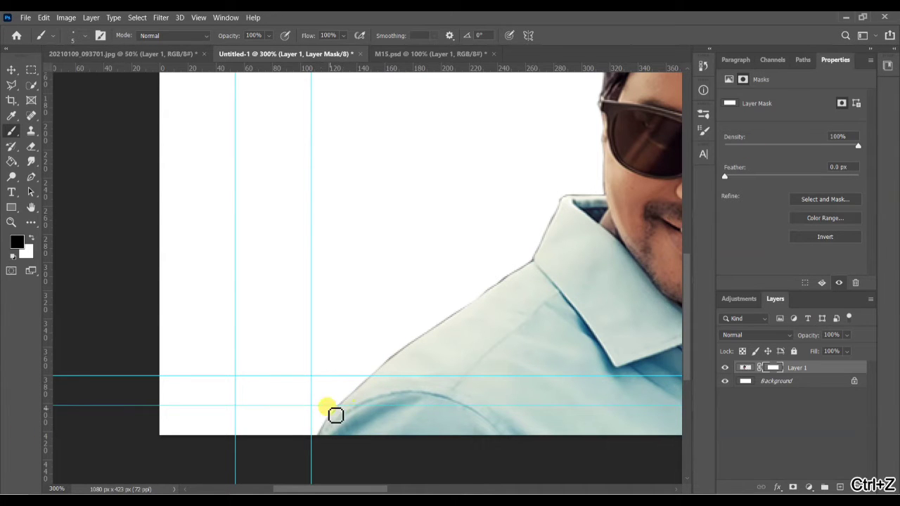
pyautogui.press('[')
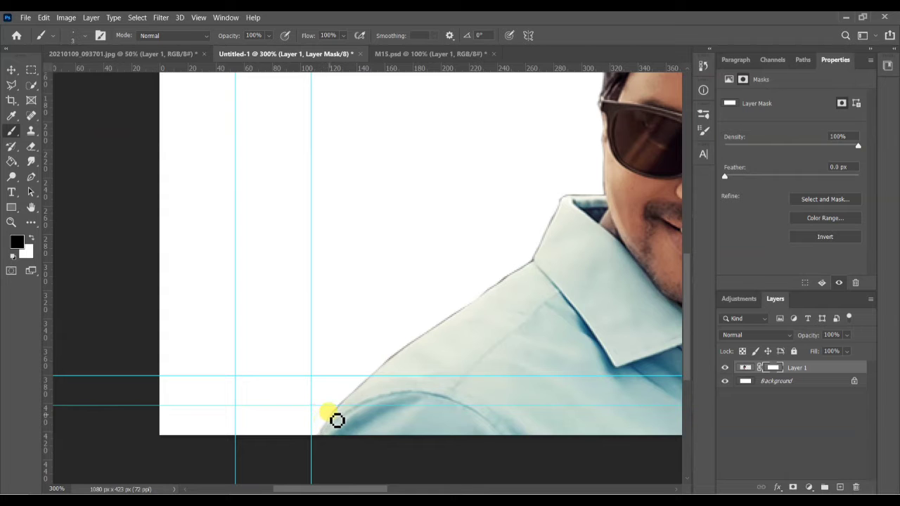
# - Paint black on Layer 1's mask along the shoulder outline to hide the dark fringe, using white to restore over-masked spots
pyautogui.moveTo(337, 420)
pyautogui.mouseDown()
pyautogui.moveTo(417, 348)
pyautogui.moveTo(338, 408)
pyautogui.mouseUp()
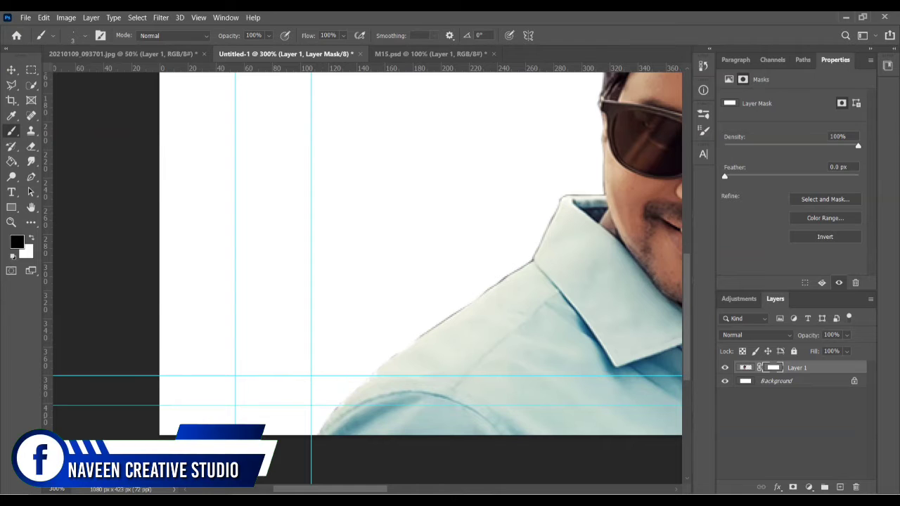
pyautogui.scroll(-2, 328, 438)
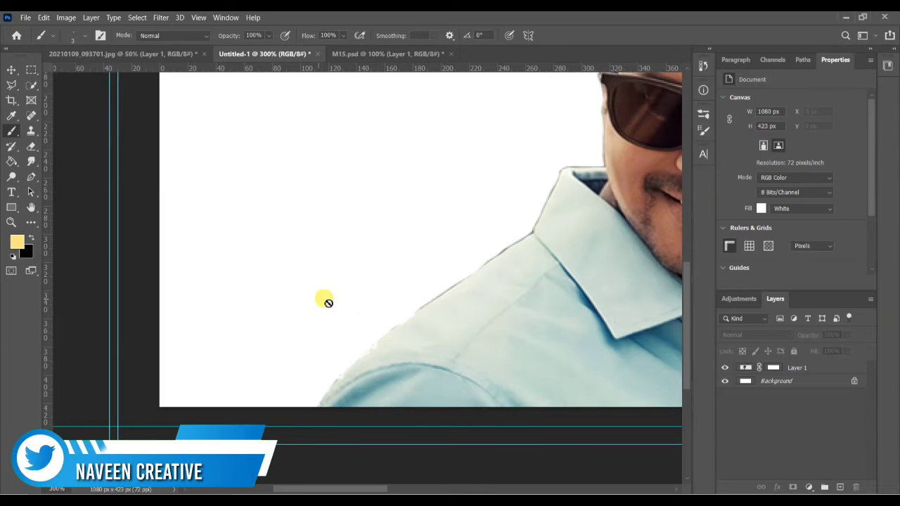
pyautogui.click(772, 368)
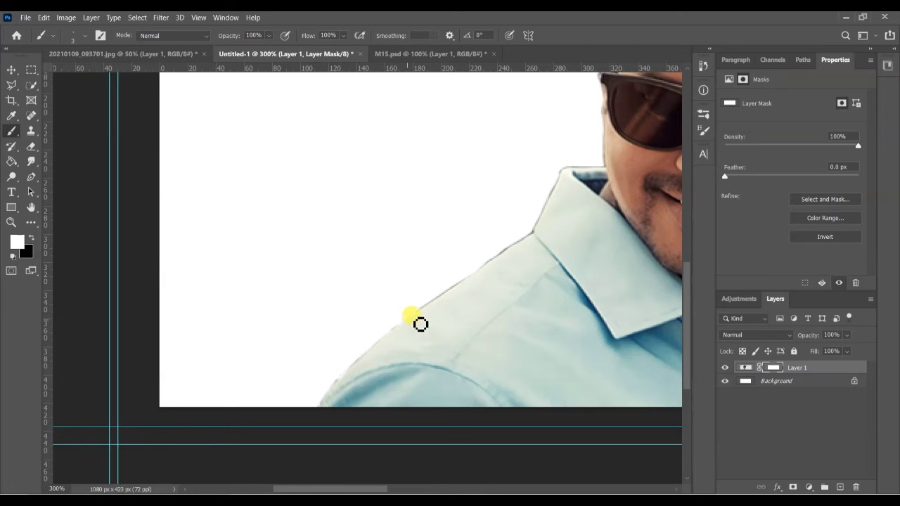
pyautogui.press('x')
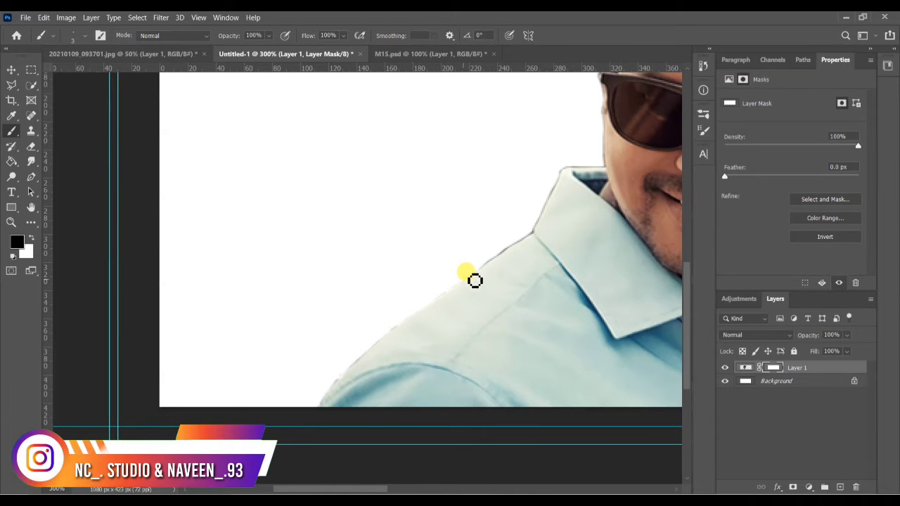
pyautogui.hotkey('ctrl', 'z')
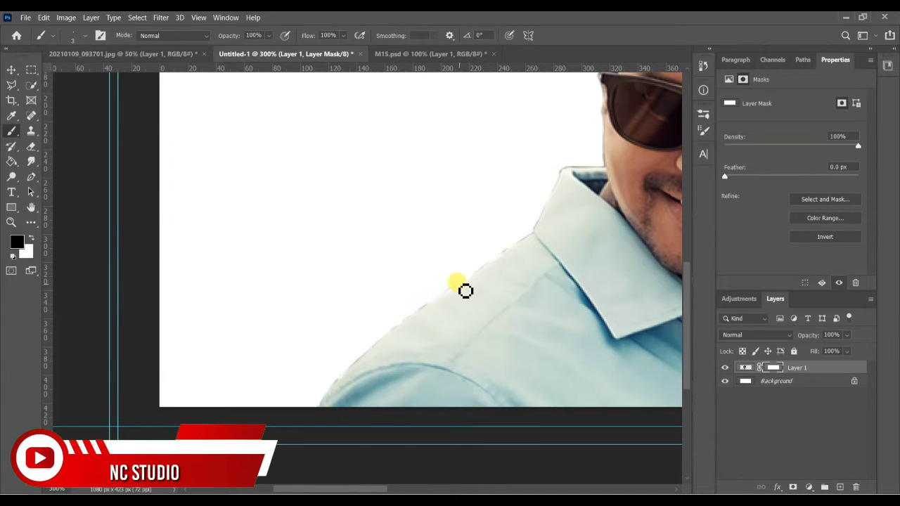
pyautogui.press('x')
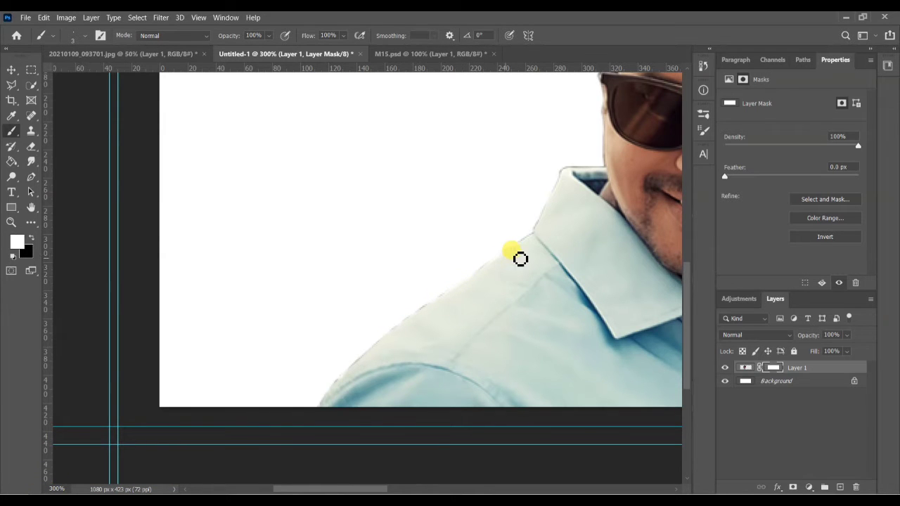
# - Paint black on the mask along the outer edge of the light blue collar to remove its dark fringe
pyautogui.scroll(5, 534, 253)
pyautogui.hscroll(10, 422, 478)
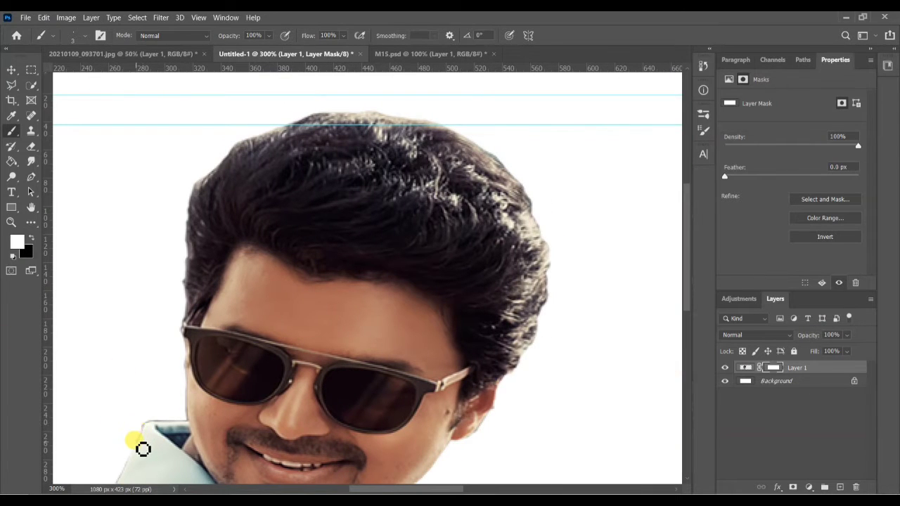
pyautogui.press('x')
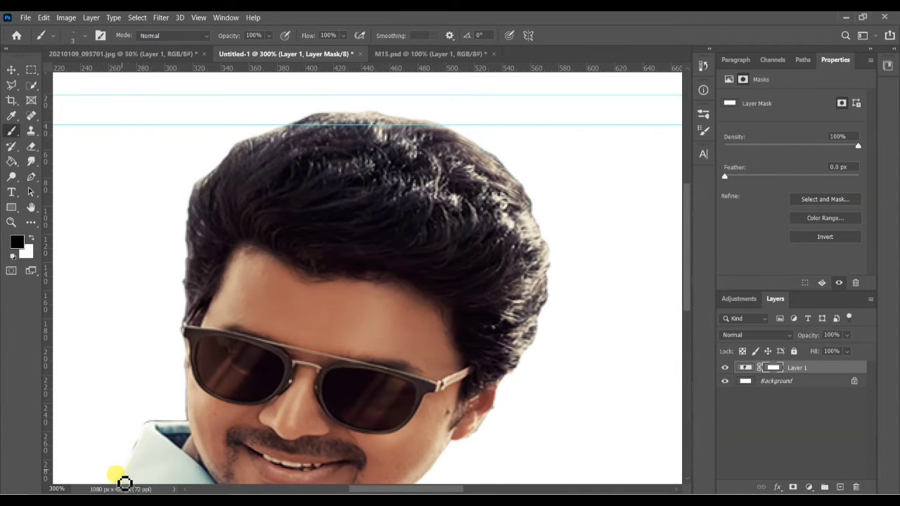
# - Mask out the dark fringe along the patterned dark blue collar and the shoulder below it with black
pyautogui.scroll(-5, 422, 348)
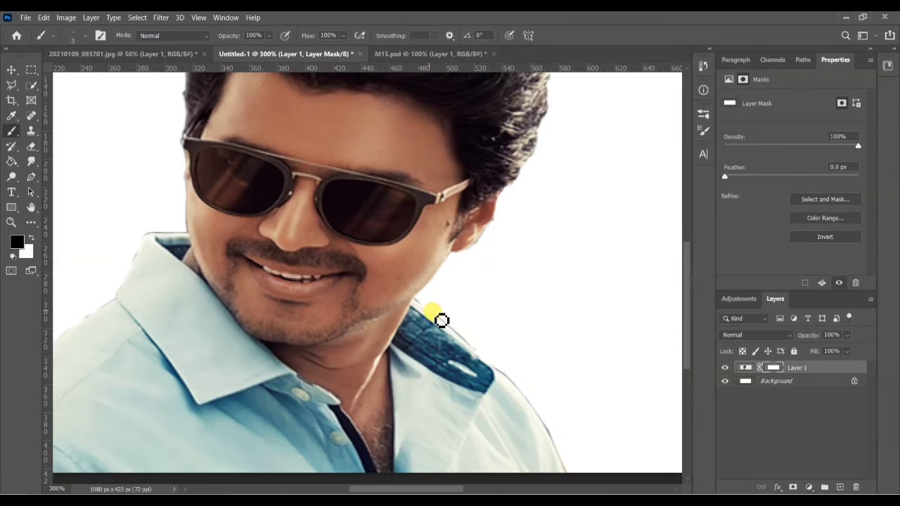
pyautogui.moveTo(492, 366); pyautogui.dragTo(508, 376)
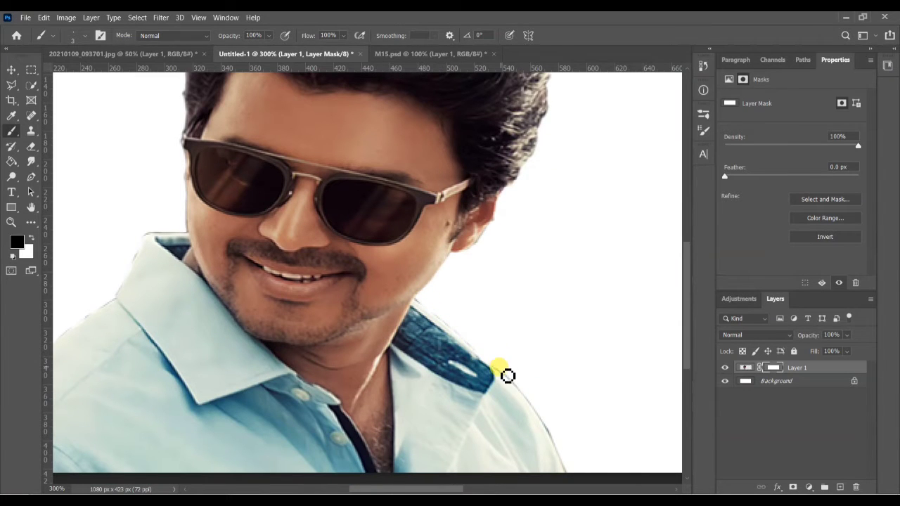
pyautogui.scroll(-1, 517, 390)
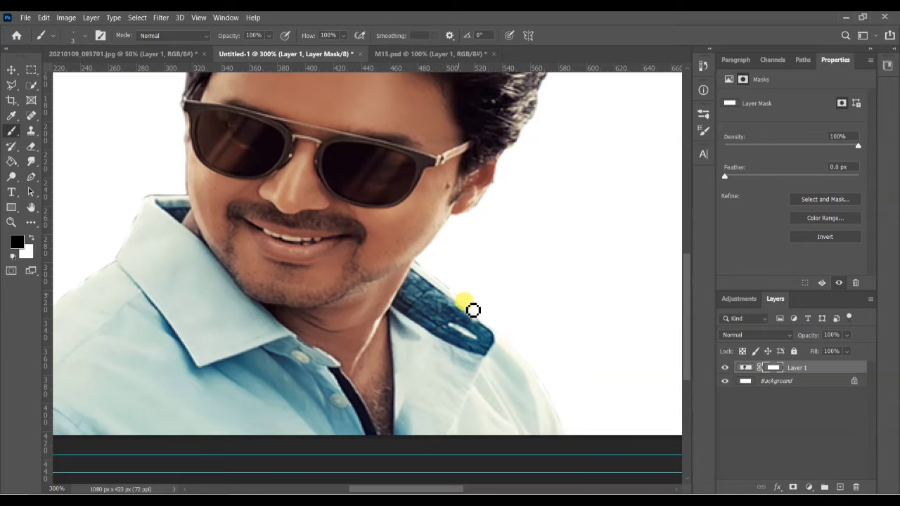
pyautogui.scroll(1, 485, 332)
pyautogui.hotkey('ctrl', '1')
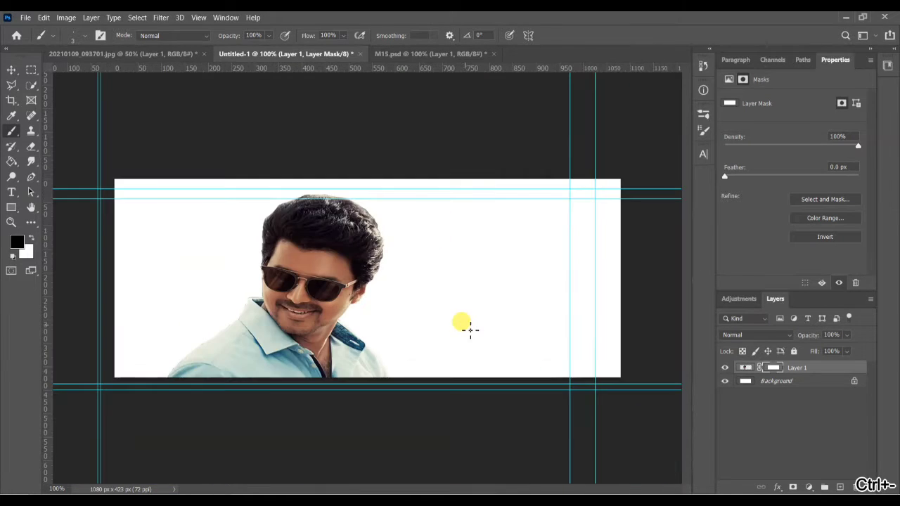
# - Place the Pexels harbour photo 1559406 at X 0, Y 0, scale it to 1080 x 700 px, and stack it below Layer 1
pyautogui.hotkey('alt', 'Tab')
pyautogui.moveTo(387, 195); pyautogui.dragTo(484, 349)
pyautogui.moveTo(431, 305); pyautogui.dragTo(249, 305)
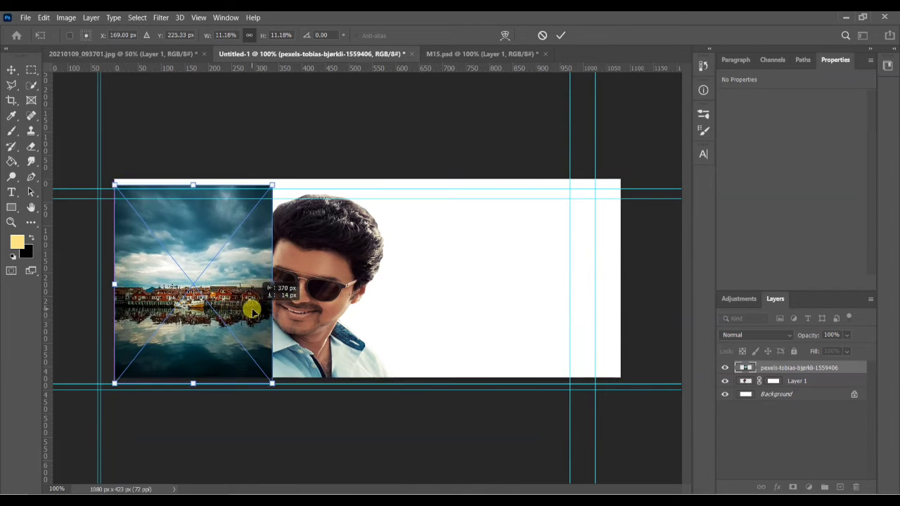
pyautogui.moveTo(271, 277); pyautogui.dragTo(621, 316)
pyautogui.moveTo(367, 377); pyautogui.dragTo(383, 485)
pyautogui.click(561, 35)
pyautogui.moveTo(802, 367); pyautogui.dragTo(823, 389)
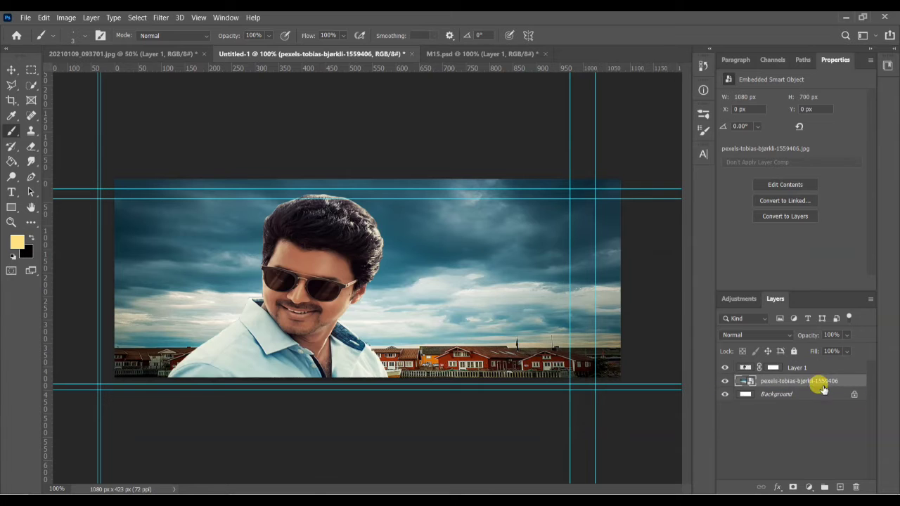
pyautogui.hotkey('ctrl', 'shift', 'alt', 'n')
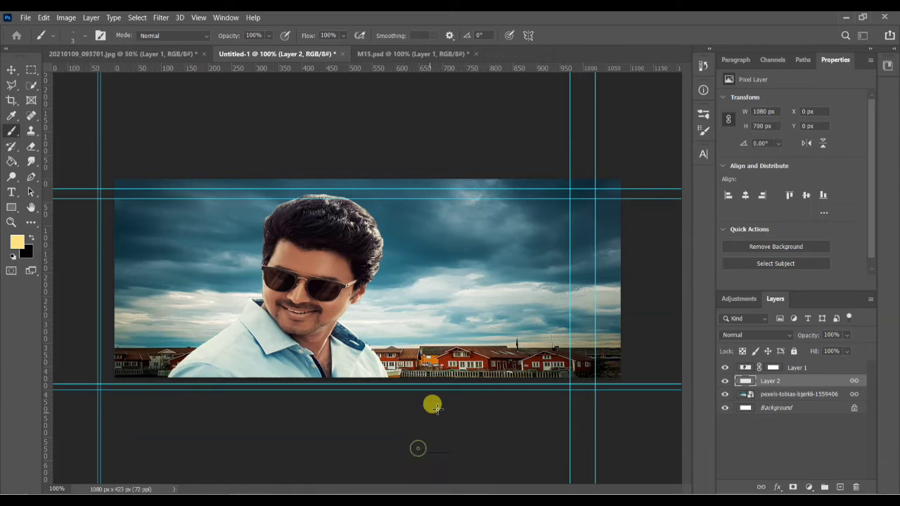
pyautogui.click(17, 68)
pyautogui.press('Delete')
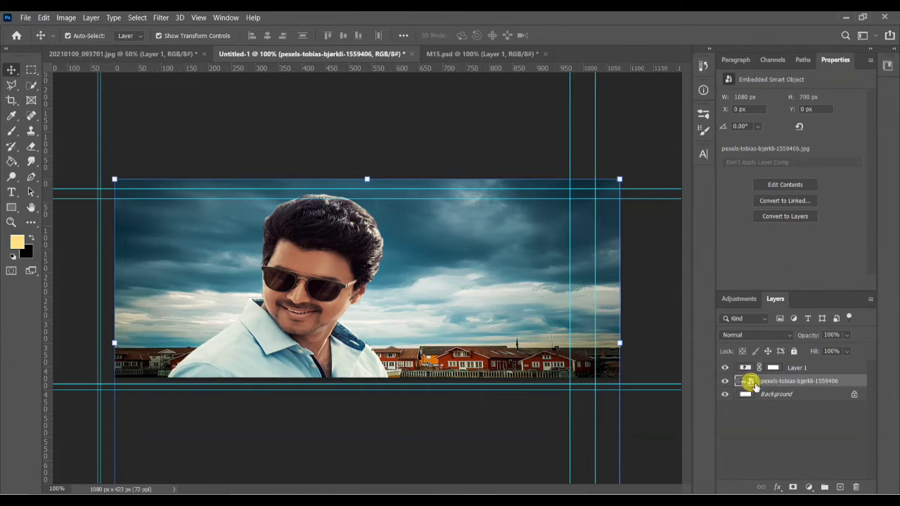
pyautogui.moveTo(473, 302)
pyautogui.mouseDown()
pyautogui.moveTo(476, 312)
pyautogui.moveTo(477, 303)
pyautogui.mouseUp()
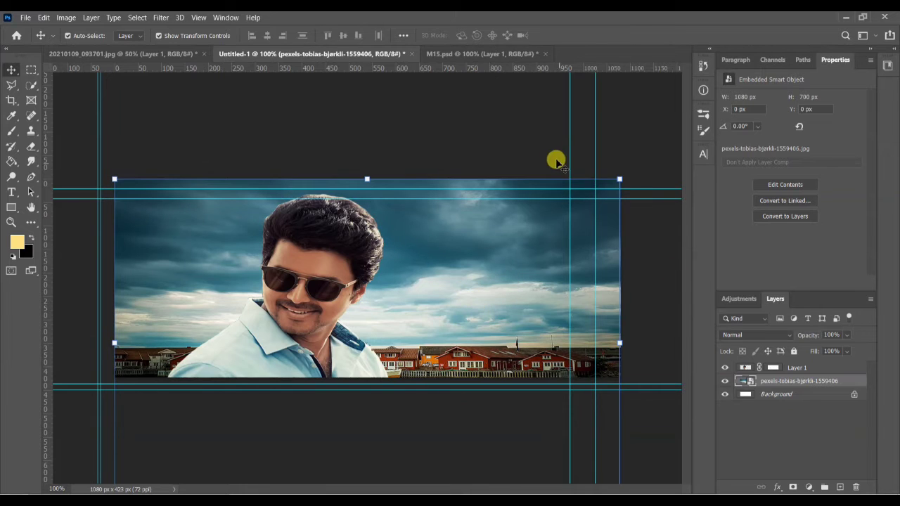
# - Move the man's cut-out left to about X 88 px
pyautogui.click(530, 124)
pyautogui.moveTo(249, 346); pyautogui.dragTo(234, 345)
pyautogui.click(357, 438)
# - Apply Sky Replacement to the harbour photo with the orange sunset sky, shifting the sky slightly upward and outputting to new layers
pyautogui.click(783, 379)
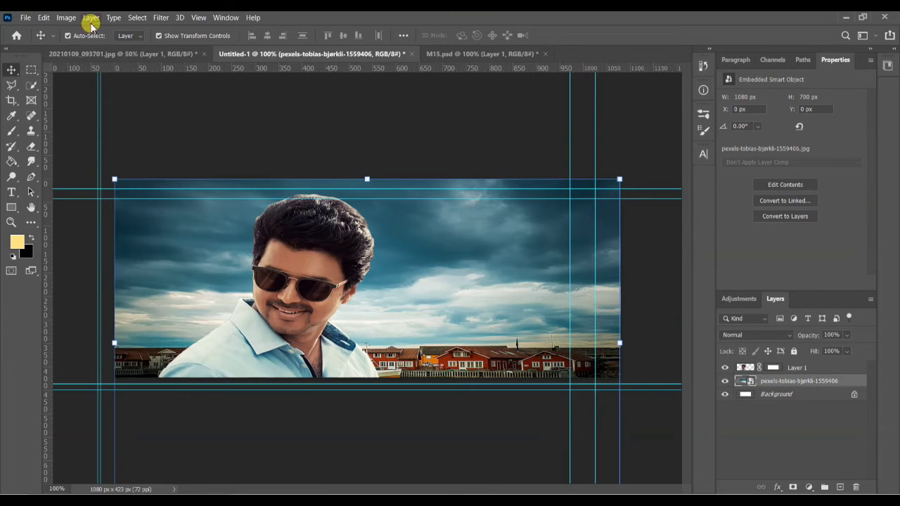
pyautogui.click(53, 19)
pyautogui.moveTo(43, 17)
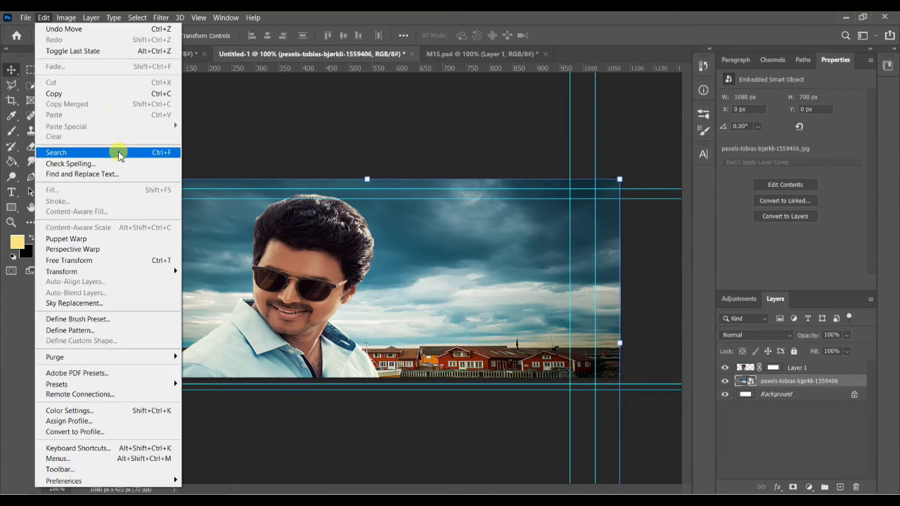
pyautogui.click(147, 303)
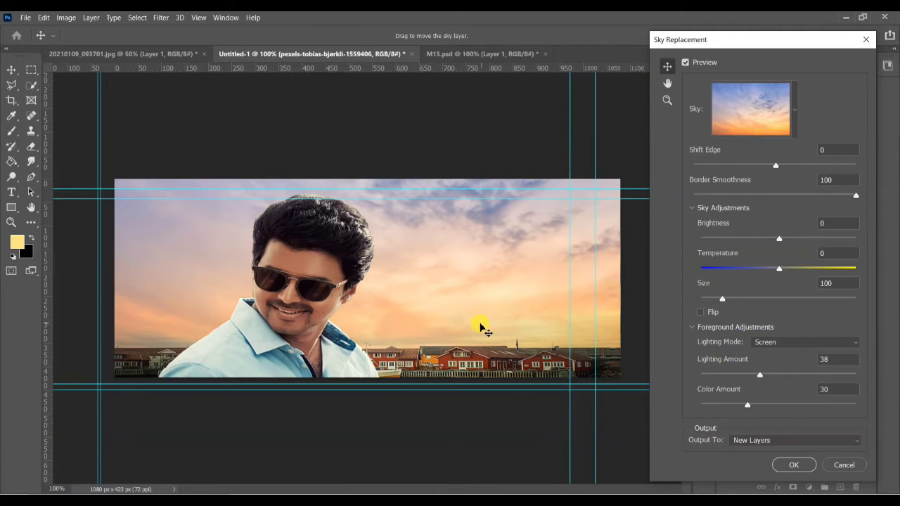
pyautogui.moveTo(480, 327); pyautogui.dragTo(481, 304)
pyautogui.click(794, 465)
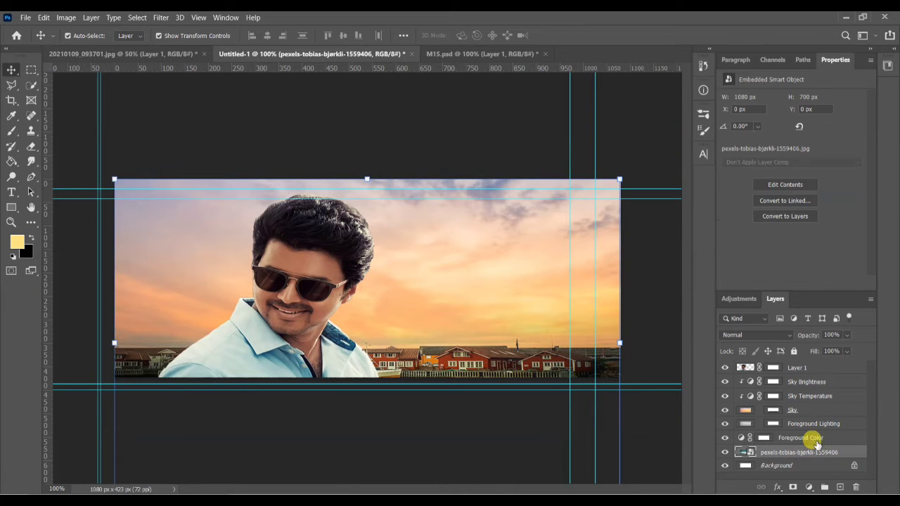
# - Merge the layers from Sky Brightness down to Foreground Color into one layer and rename it SKY
pyautogui.click(818, 382)
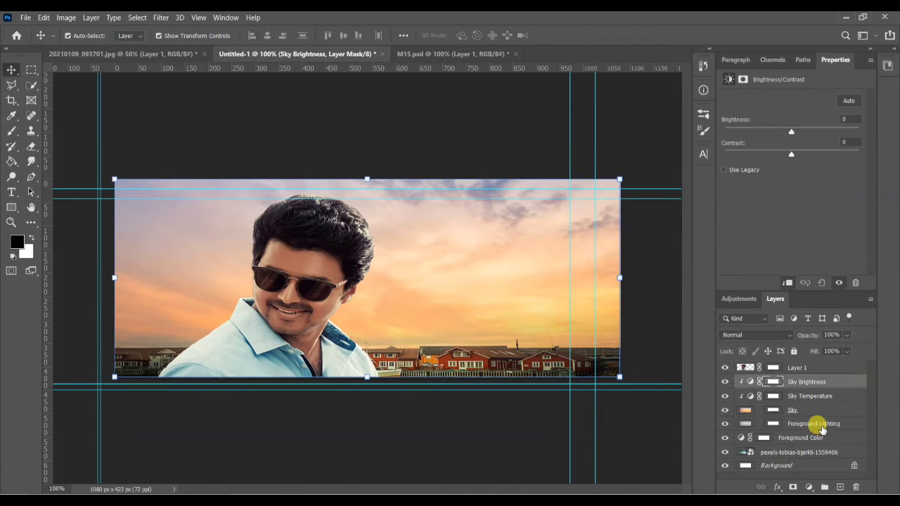
pyautogui.keyDown('shift'); pyautogui.click(820, 435); pyautogui.keyUp('shift')
pyautogui.rightClick(820, 434)
pyautogui.click(774, 354)
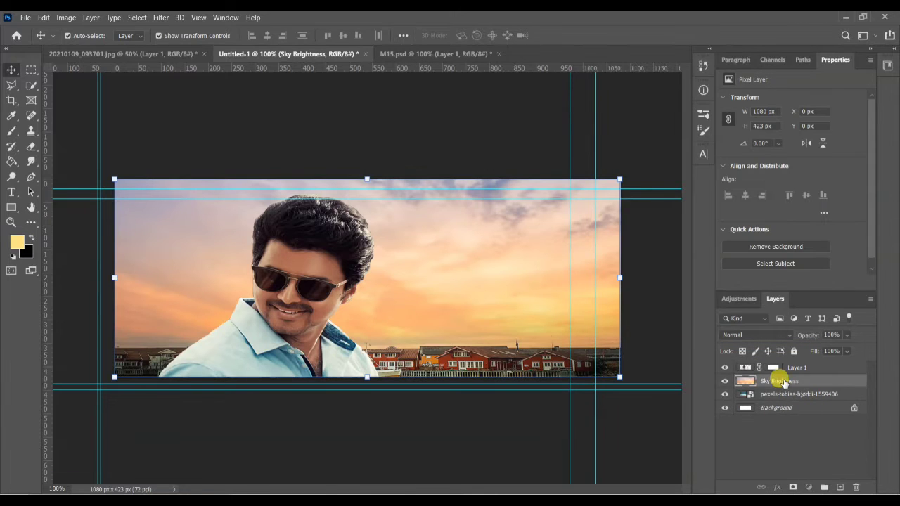
pyautogui.press('Return')
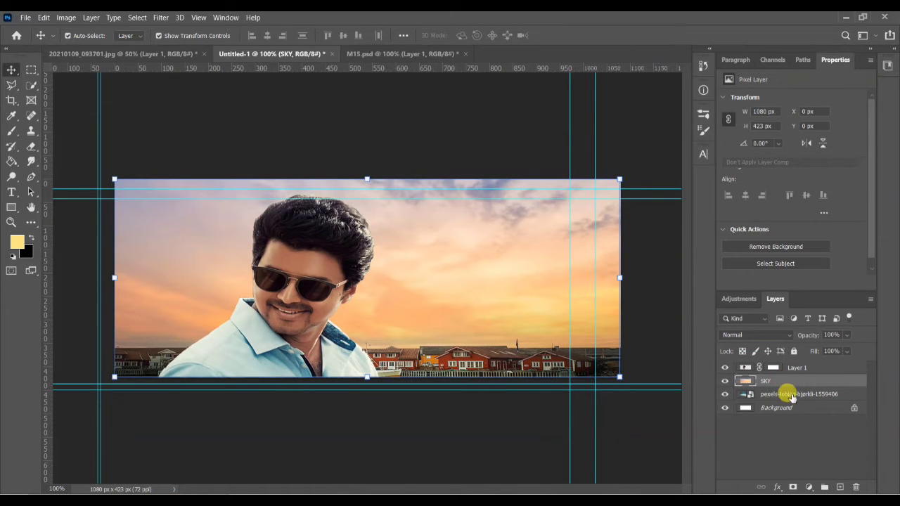
# - Rename the harbour photo layer BG and Layer 1 SUBJECT
pyautogui.doubleClick(788, 394)
pyautogui.write('BG')
pyautogui.press('Return')
pyautogui.doubleClick(797, 368)
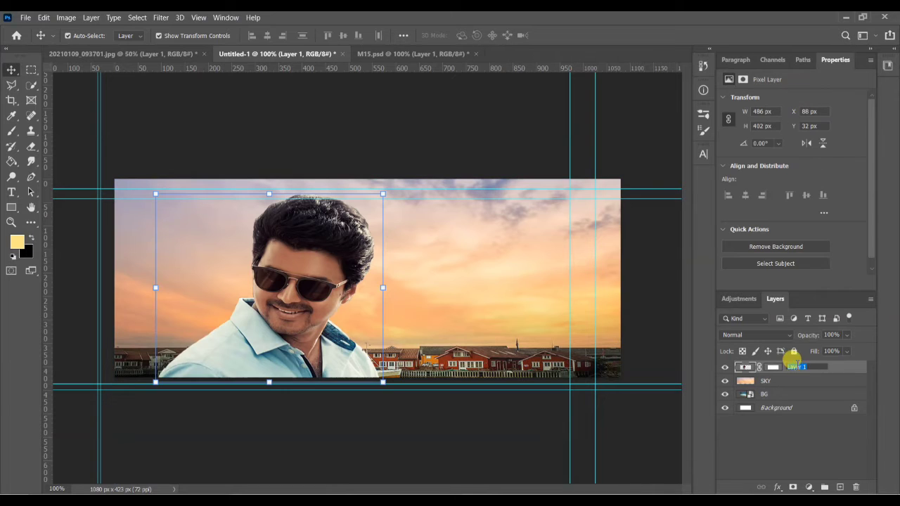
pyautogui.write('SUBJECT')
pyautogui.press('Return')
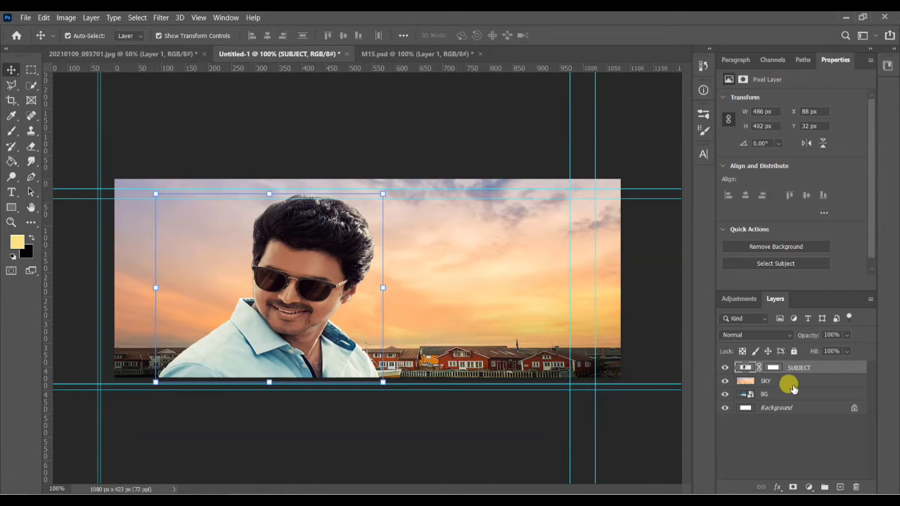
# - Convert the SKY layer to a smart object
pyautogui.click(789, 382)
pyautogui.rightClick(788, 382)
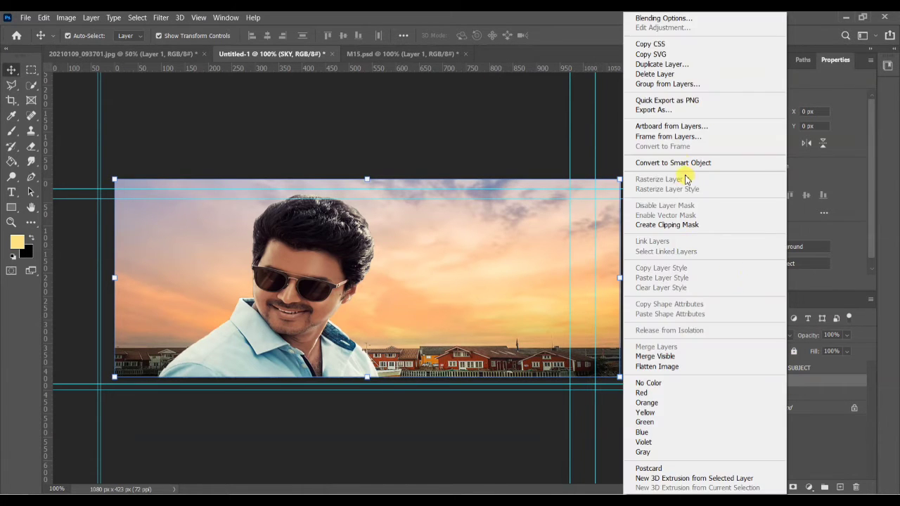
pyautogui.click(684, 164)
# - Apply the Camera Raw Filter to the SKY layer with Temperature +3, Exposure +0.05 and Highlights +1
pyautogui.click(161, 18)
pyautogui.click(260, 105)
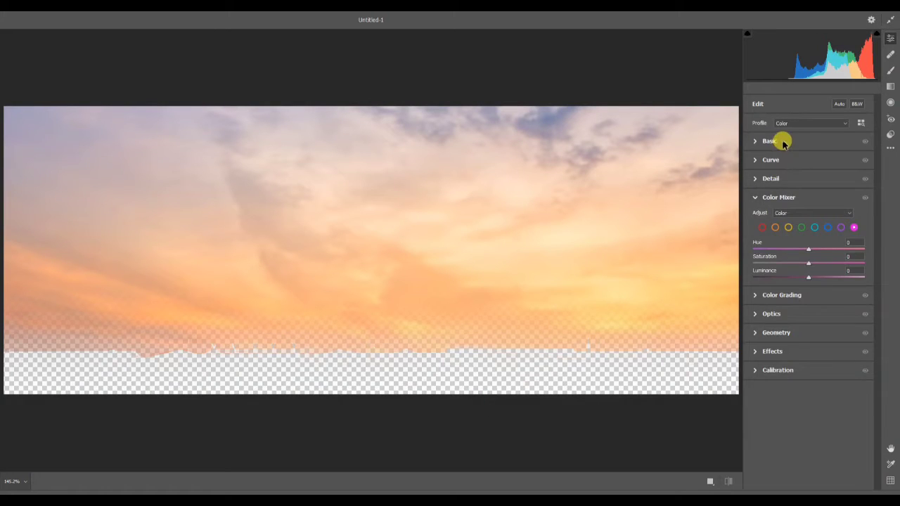
pyautogui.click(769, 142)
pyautogui.moveTo(808, 178); pyautogui.dragTo(810, 180)
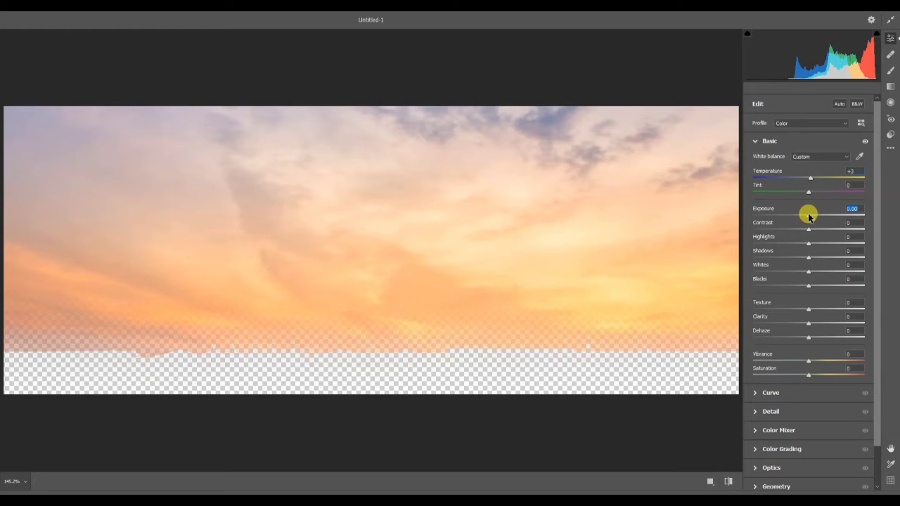
pyautogui.moveTo(809, 217); pyautogui.dragTo(809, 216)
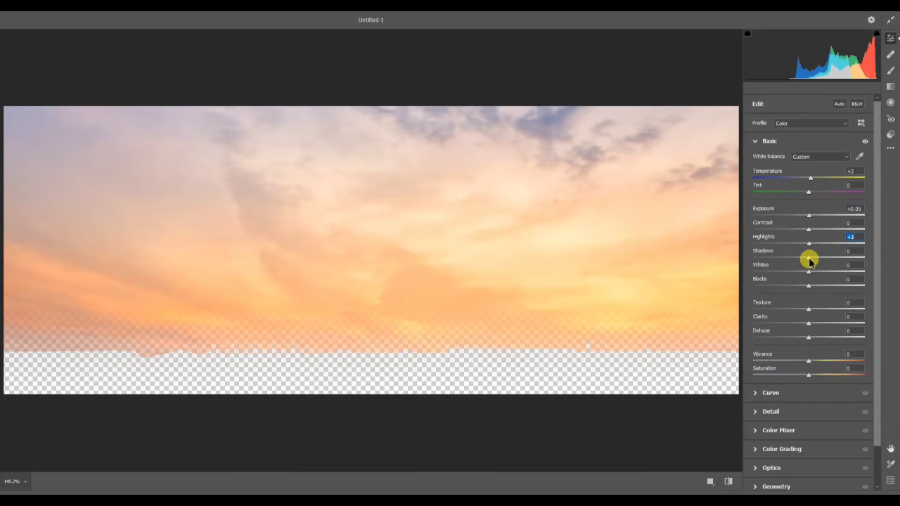
pyautogui.click(786, 414)
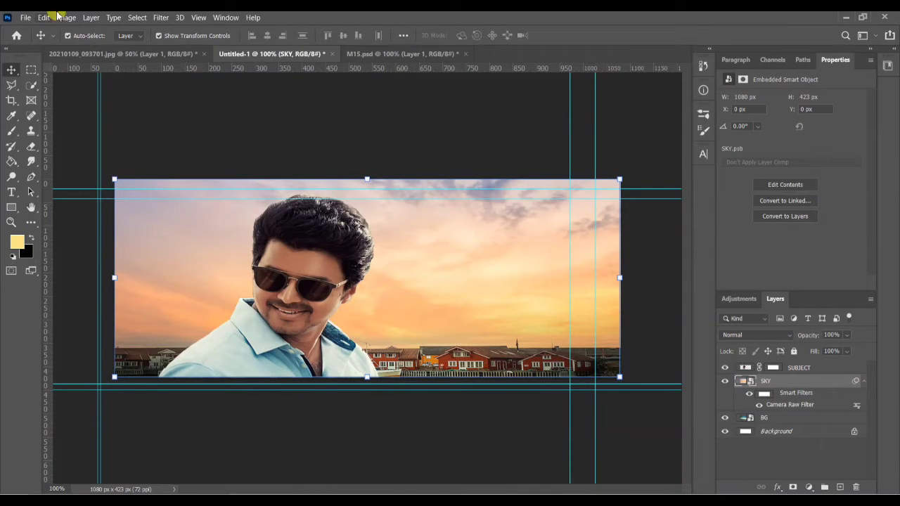
# - Apply the Add Noise filter to the SKY layer with an amount of 1.05% and Uniform distribution
pyautogui.click(160, 17)
pyautogui.moveTo(211, 173)
pyautogui.click(318, 181)
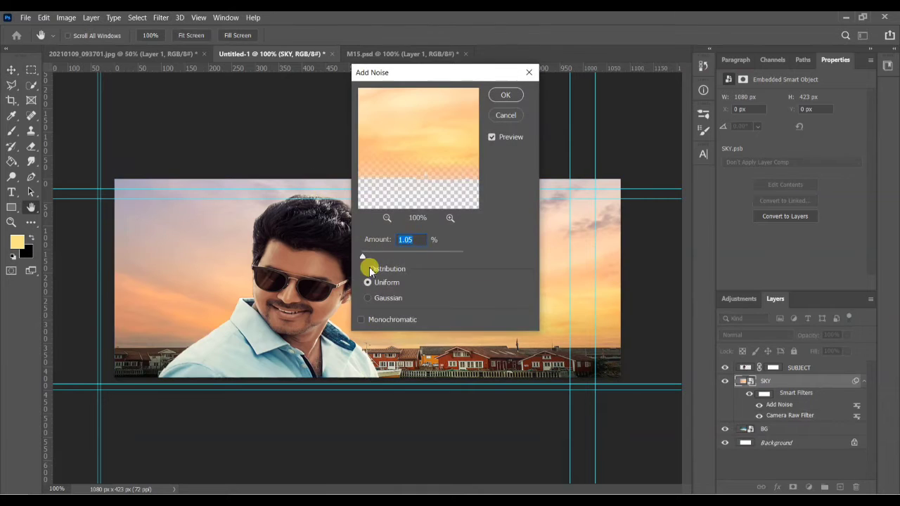
pyautogui.press('Return')
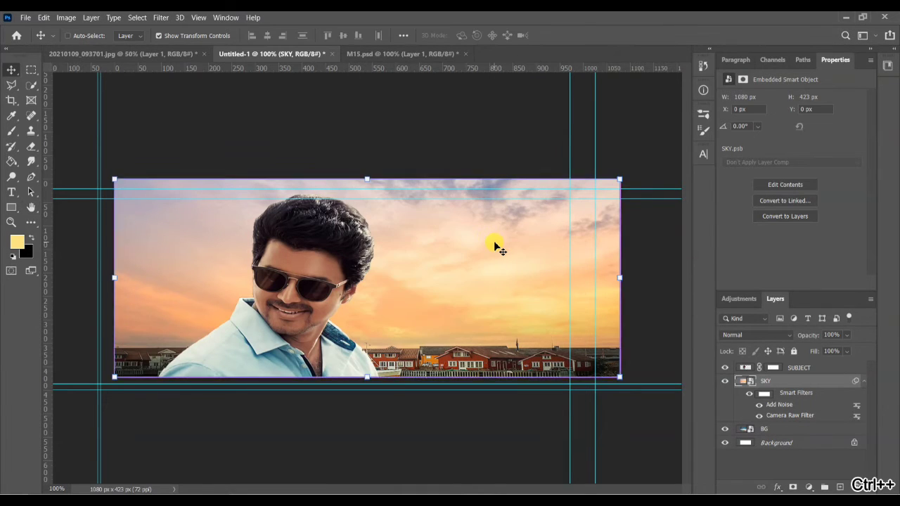
pyautogui.hotkey('ctrl', '+')
pyautogui.hotkey('ctrl', '-')
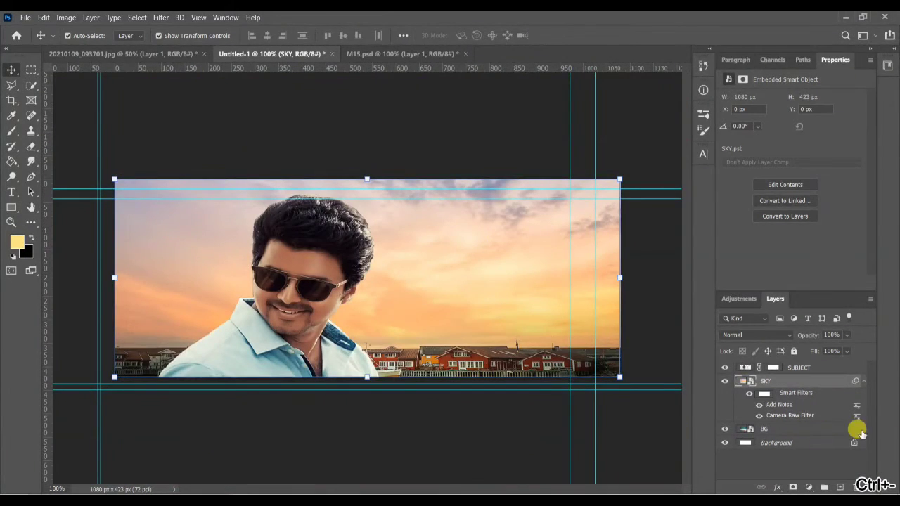
# - Apply the Camera Raw Filter to the SUBJECT layer with Exposure +0.15 and Temperature +2
pyautogui.click(793, 368)
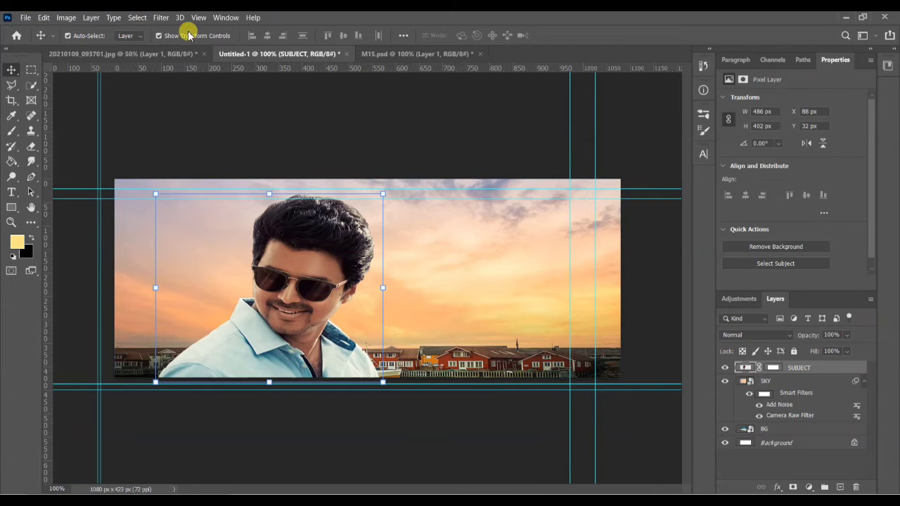
pyautogui.click(159, 17)
pyautogui.click(235, 91)
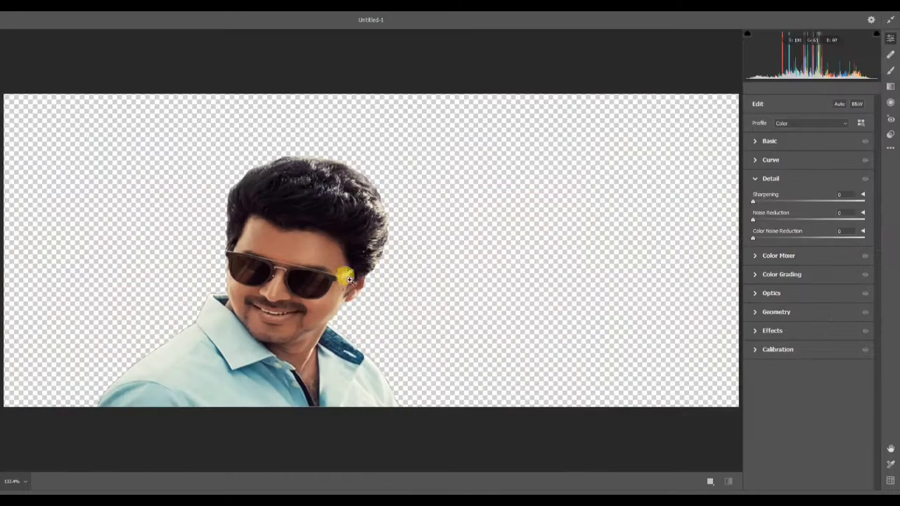
pyautogui.moveTo(306, 244); pyautogui.dragTo(349, 246)
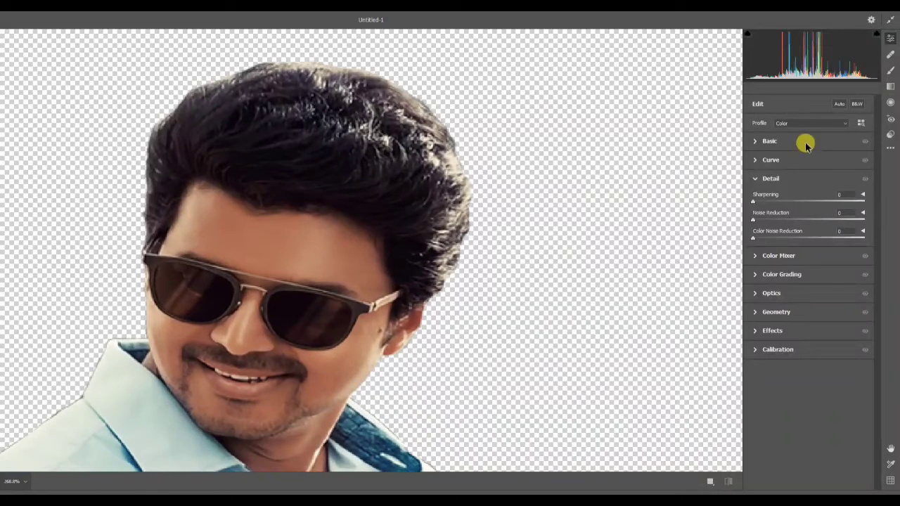
pyautogui.click(806, 142)
pyautogui.moveTo(806, 213); pyautogui.dragTo(810, 217)
pyautogui.moveTo(806, 180); pyautogui.dragTo(813, 179)
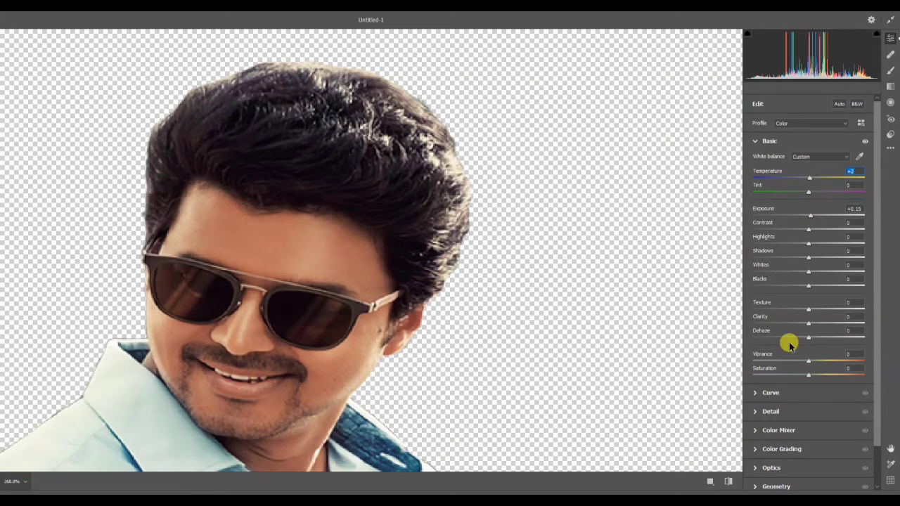
pyautogui.click(858, 493)
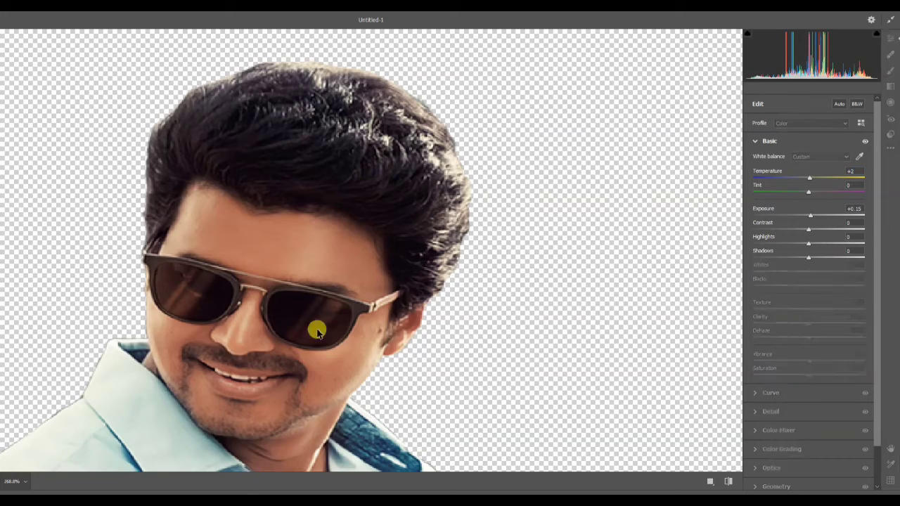
# - Adjust the shirt's aquas with the Camera Raw Color Mixer: Hue +35, Saturation +100 and Luminance -16
pyautogui.click(161, 16)
pyautogui.click(206, 96)
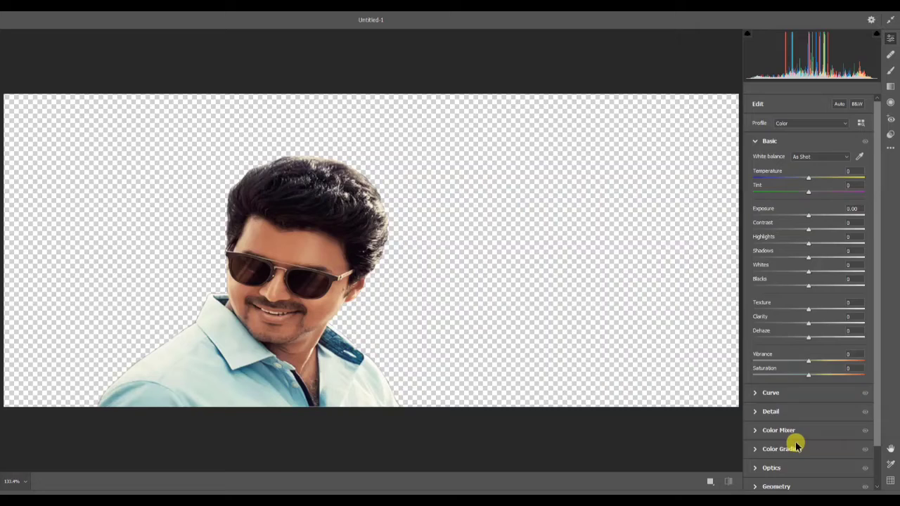
pyautogui.click(793, 430)
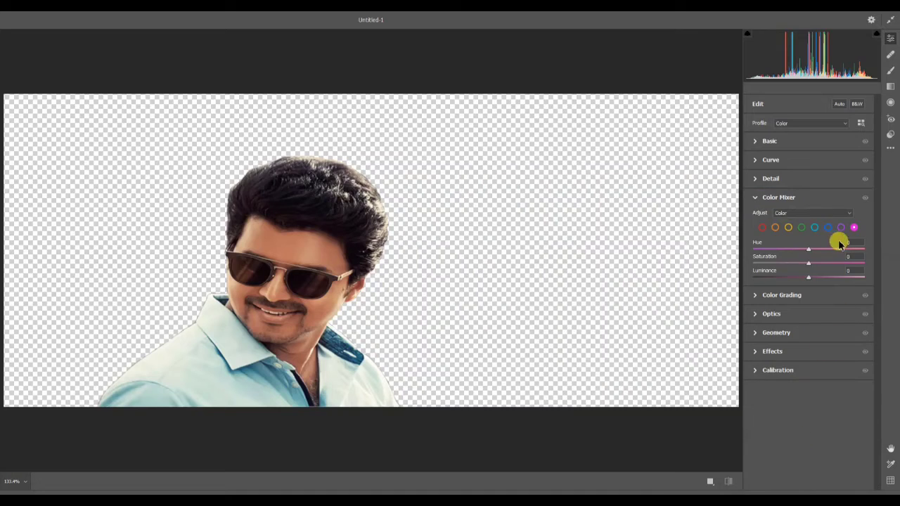
pyautogui.click(814, 228)
pyautogui.moveTo(808, 263); pyautogui.dragTo(885, 275)
pyautogui.moveTo(808, 250); pyautogui.dragTo(799, 275)
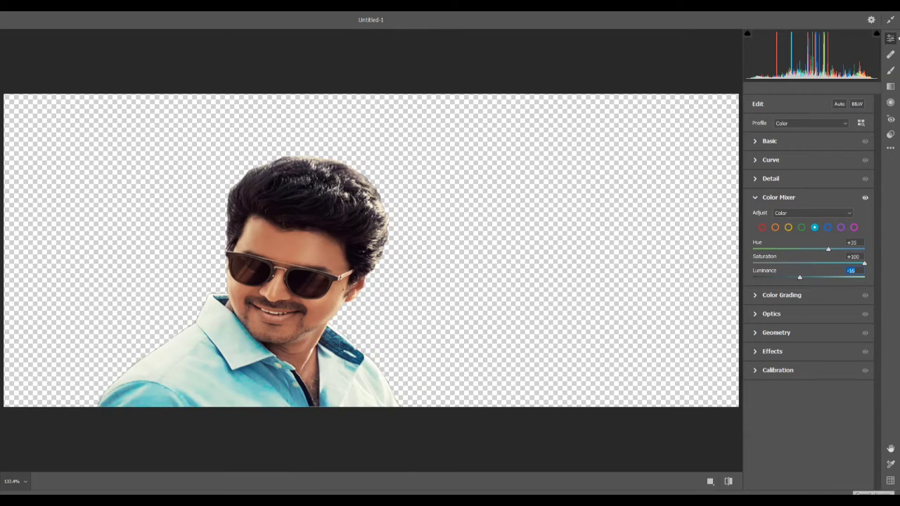
pyautogui.click(874, 493)
# - Smooth the man's facial skin on a new layer above SUBJECT using a small Mixer Brush
pyautogui.hotkey('ctrl', '+')
pyautogui.hotkey('ctrl', '+')
pyautogui.hotkey('ctrl', '+')
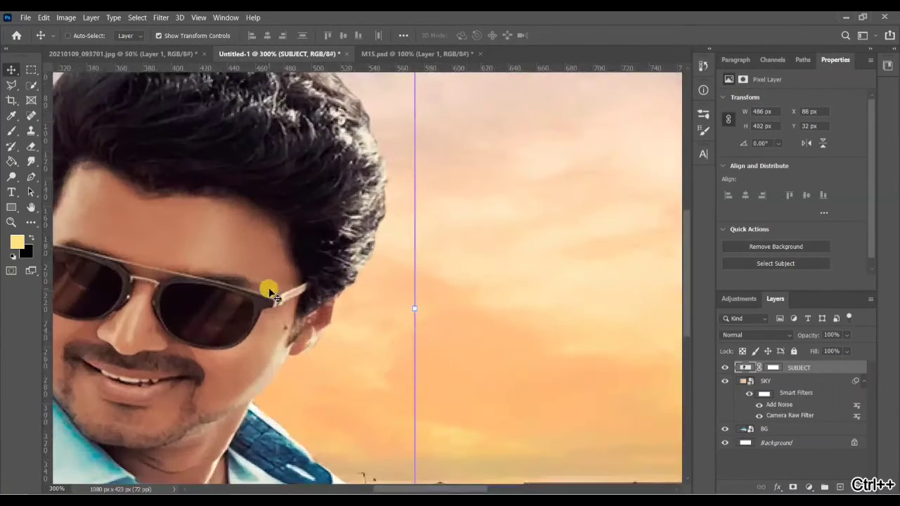
pyautogui.hscroll(-5, 389, 446)
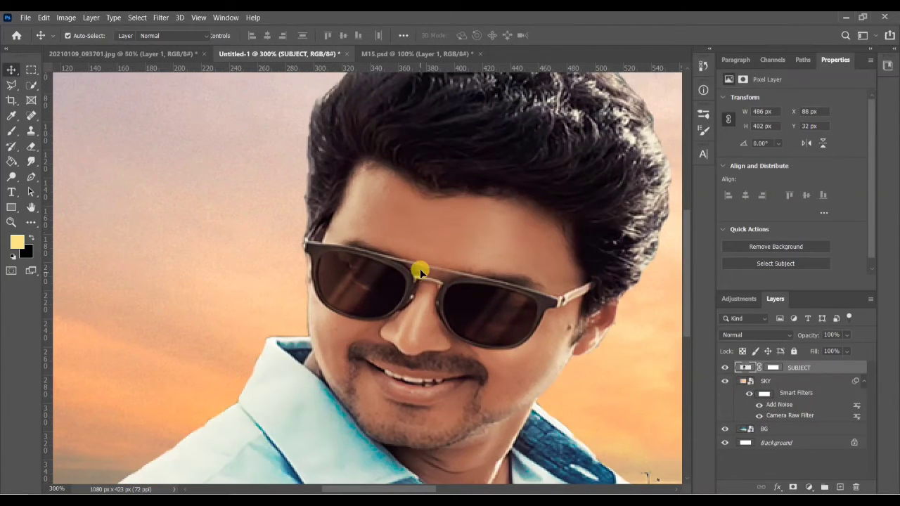
pyautogui.rightClick(11, 131)
pyautogui.click(55, 161)
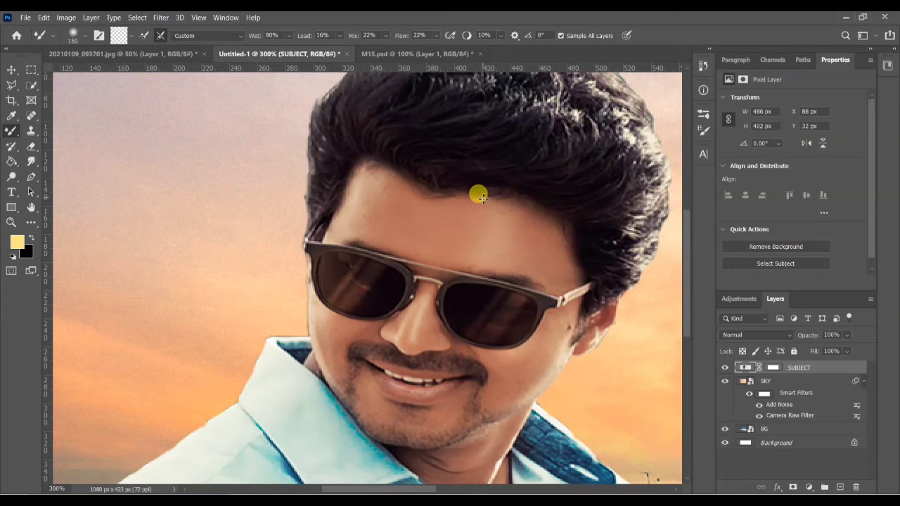
pyautogui.press('[')
pyautogui.press('[')
pyautogui.press('[')
pyautogui.press('[')
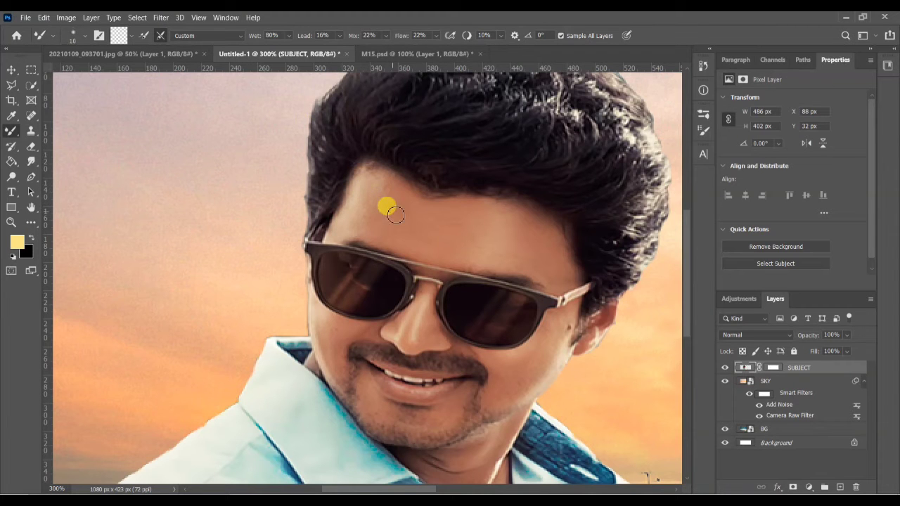
pyautogui.click(824, 487)
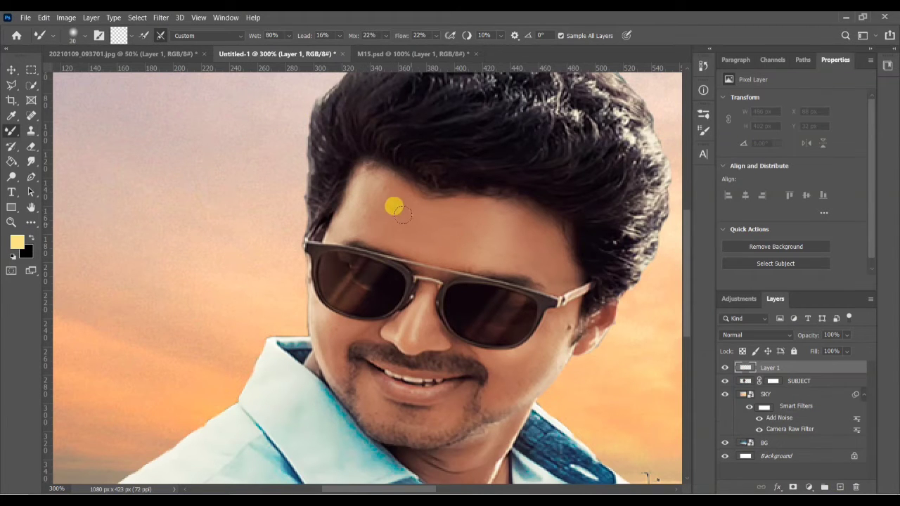
pyautogui.moveTo(435, 228)
pyautogui.mouseDown()
pyautogui.moveTo(416, 221)
pyautogui.moveTo(533, 250)
pyautogui.mouseUp()
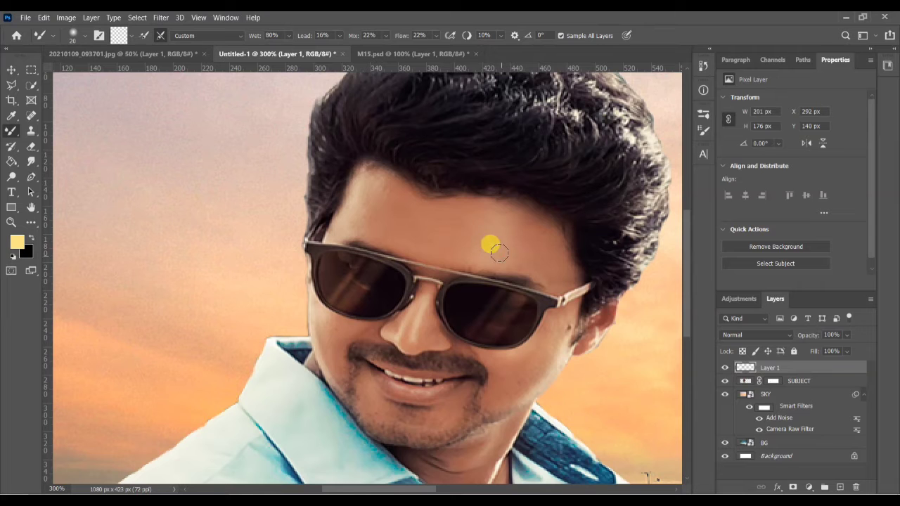
# - Merge the skin-smoothing layer down into SUBJECT, preserving the layer mask
pyautogui.rightClick(806, 367)
pyautogui.click(713, 356)
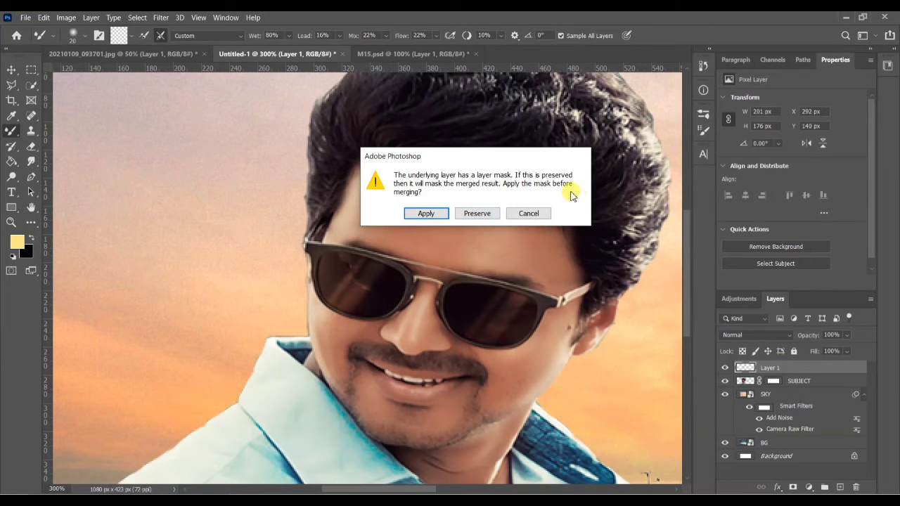
pyautogui.click(482, 219)
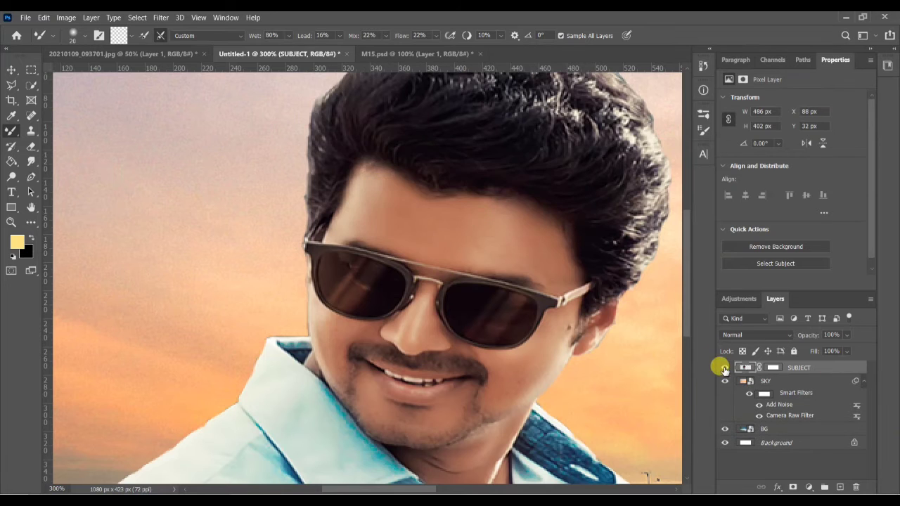
pyautogui.scroll(-2, 472, 345)
pyautogui.hotkey('ctrl', '-')
pyautogui.hotkey('ctrl', '-')
pyautogui.hotkey('ctrl', '+')
pyautogui.hotkey('ctrl', '+')
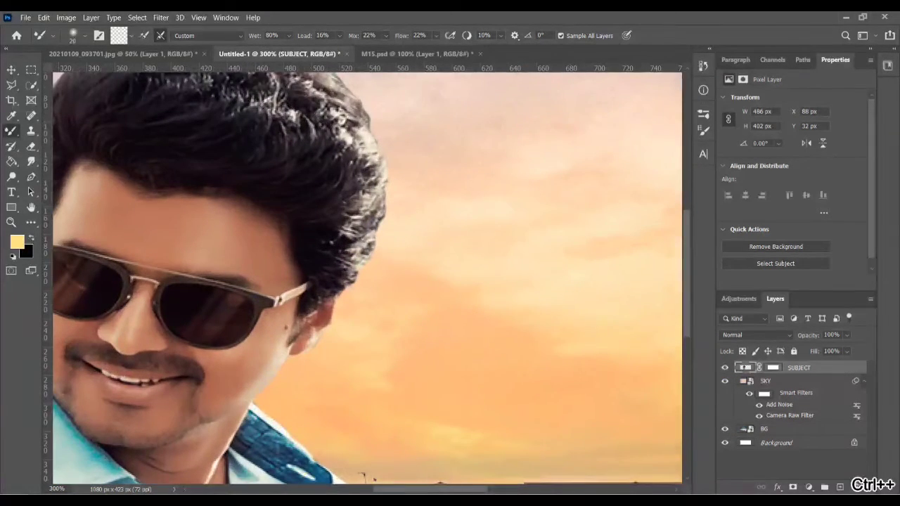
# - Convert the SUBJECT layer to a smart object
pyautogui.moveTo(392, 491); pyautogui.dragTo(358, 491)
pyautogui.rightClick(814, 368)
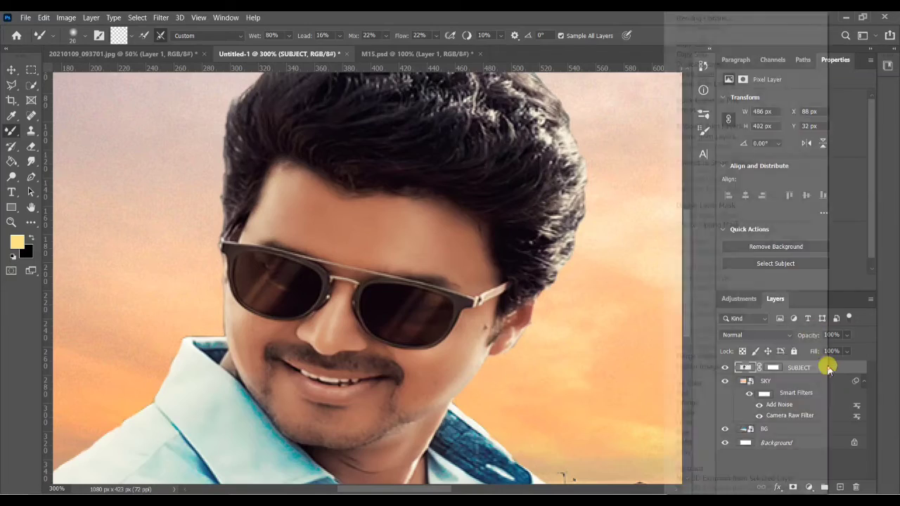
pyautogui.click(717, 163)
# - Apply the Camera Raw Filter to the SUBJECT smart object, slightly warming the temperature and adding some sharpening
pyautogui.click(161, 17)
pyautogui.click(240, 93)
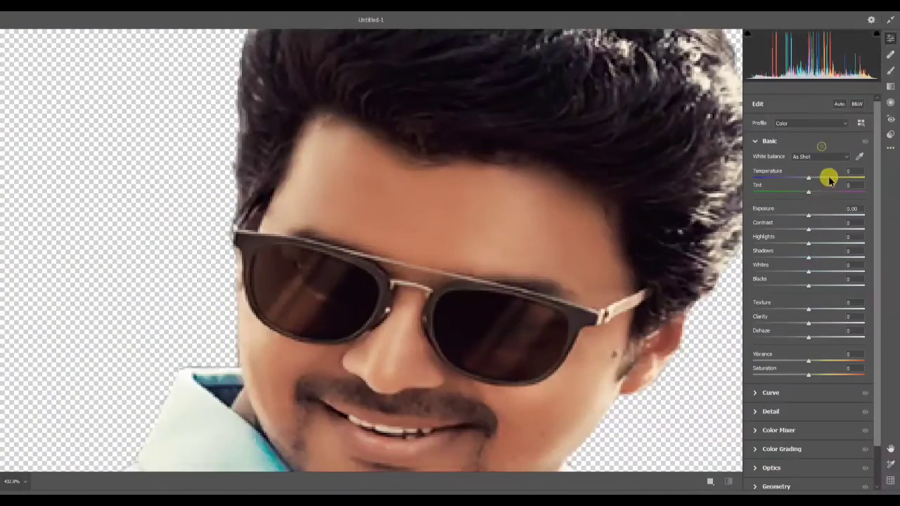
pyautogui.click(812, 182)
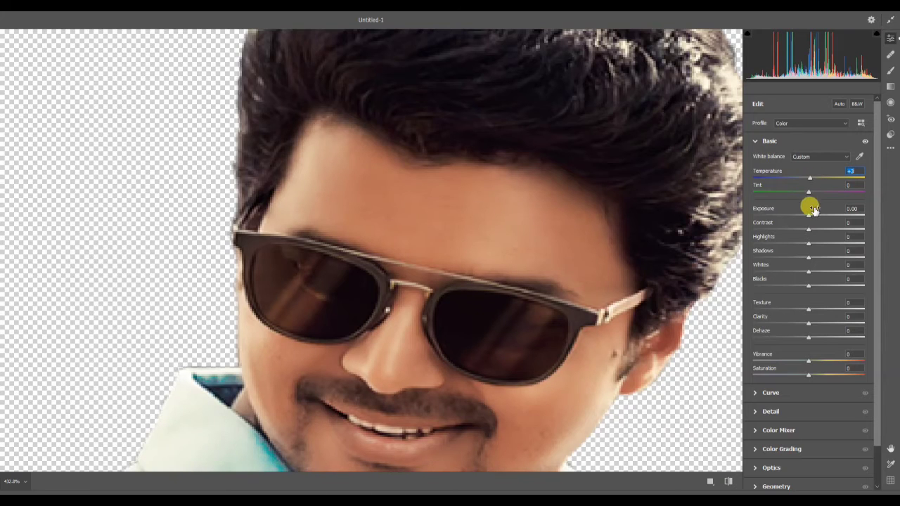
pyautogui.moveTo(808, 215); pyautogui.dragTo(808, 215)
pyautogui.scroll(3, 582, 270)
pyautogui.click(806, 411)
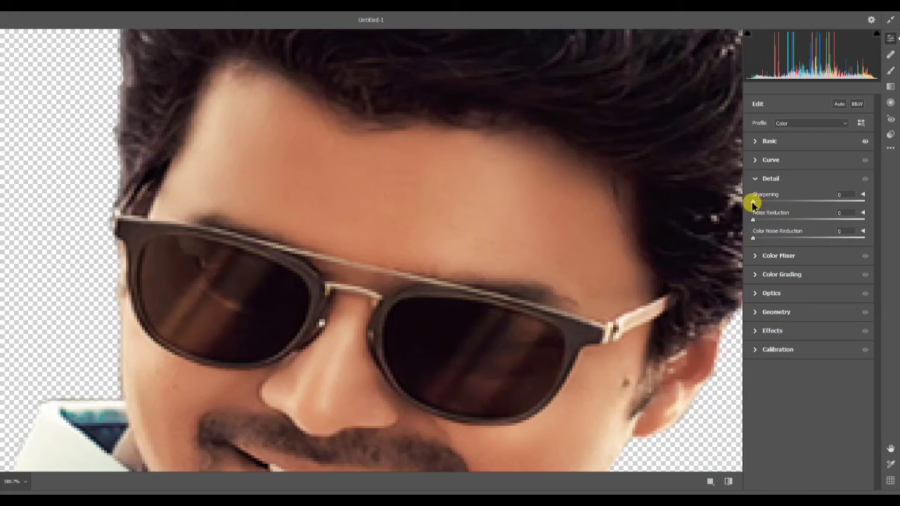
pyautogui.moveTo(750, 201); pyautogui.dragTo(777, 201)
pyautogui.scroll(-3, 594, 249)
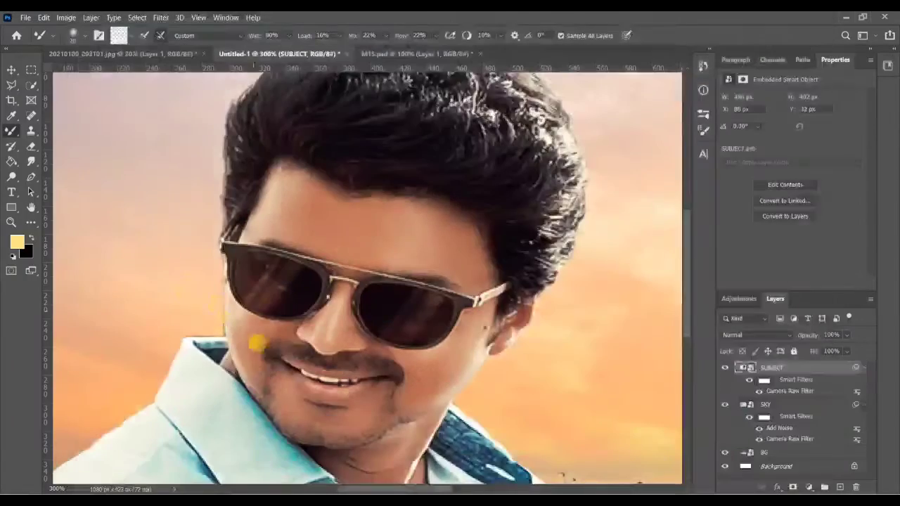
# - Examine the sharpened subject against the sky and harbour at several magnifications
pyautogui.hotkey('ctrl', '-')
pyautogui.hotkey('ctrl', '-')
pyautogui.hotkey('ctrl', '-')
pyautogui.hotkey('ctrl', '+')
pyautogui.hotkey('ctrl', '+')
pyautogui.moveTo(393, 489); pyautogui.dragTo(355, 489)
pyautogui.hotkey('ctrl', '+')
pyautogui.hotkey('ctrl', '-')
pyautogui.hotkey('ctrl', '-')
pyautogui.hotkey('ctrl', '+')
pyautogui.hotkey('ctrl', '+')
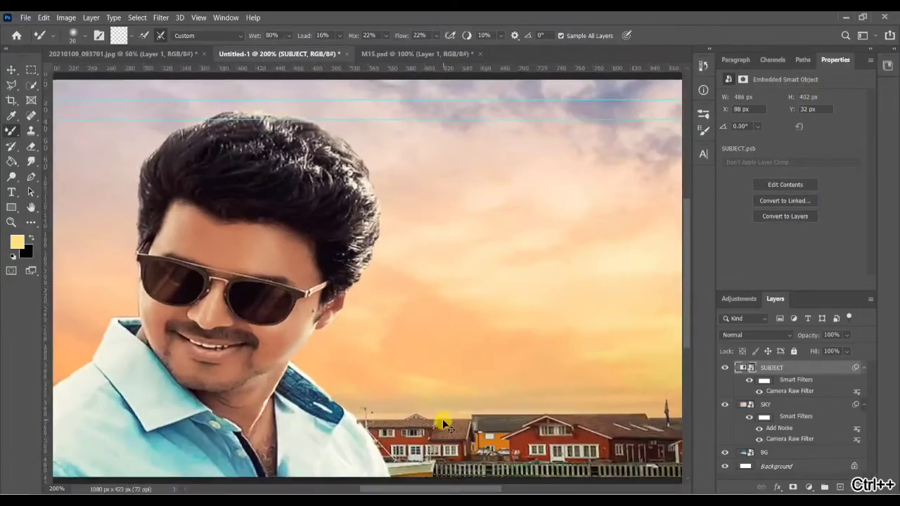
# - Add a Hue/Saturation adjustment clipped to SUBJECT with Colorize on and Lightness at +100
pyautogui.moveTo(448, 489); pyautogui.dragTo(377, 489)
pyautogui.scroll(-2, 380, 419)
pyautogui.scroll(-2, 380, 418)
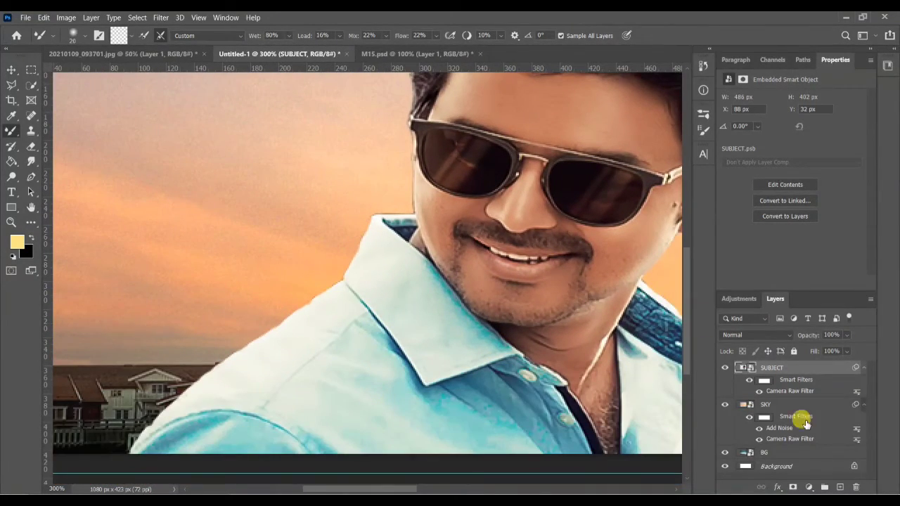
pyautogui.click(809, 487)
pyautogui.click(856, 378)
pyautogui.click(786, 282)
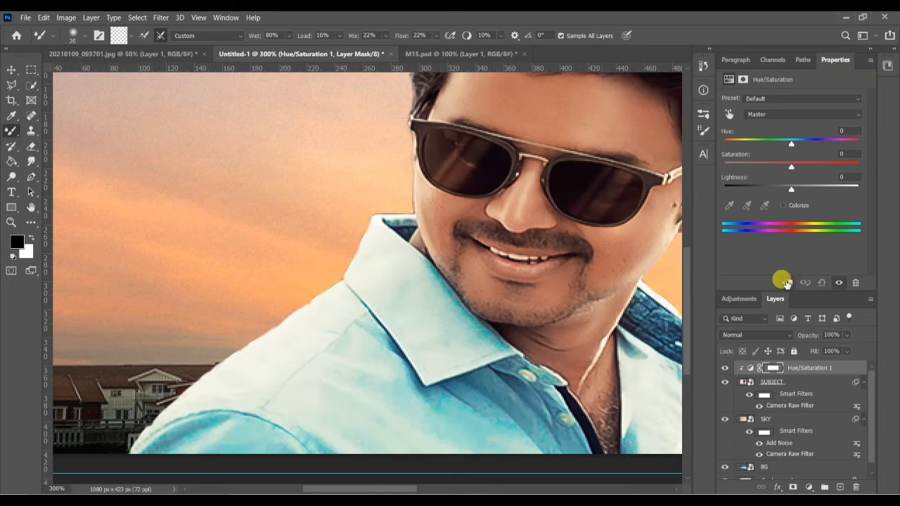
pyautogui.click(783, 205)
pyautogui.moveTo(791, 190); pyautogui.dragTo(895, 202)
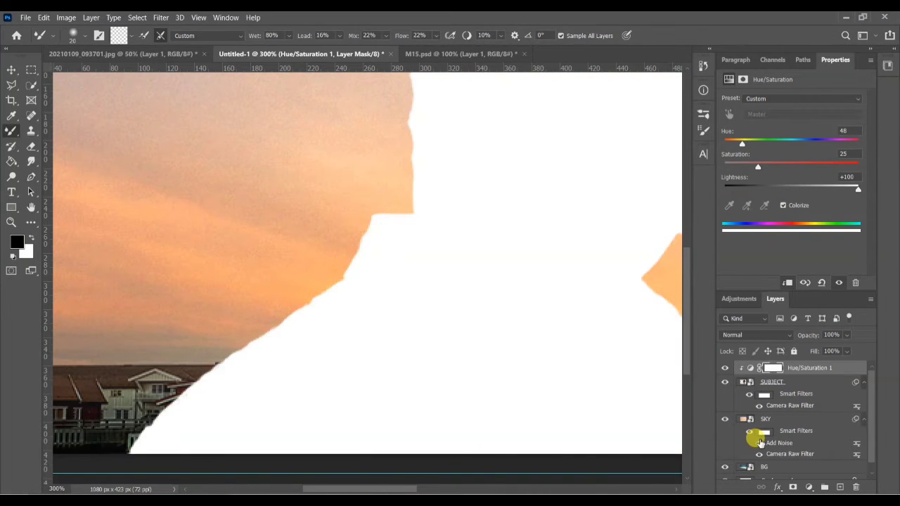
# - Invert the Hue/Saturation 1 mask and paint white edge highlights along the man's sky-side shoulder and raised collar with a small brush
pyautogui.hotkey('ctrl', 'i')
pyautogui.rightClick(11, 131)
pyautogui.click(64, 130)
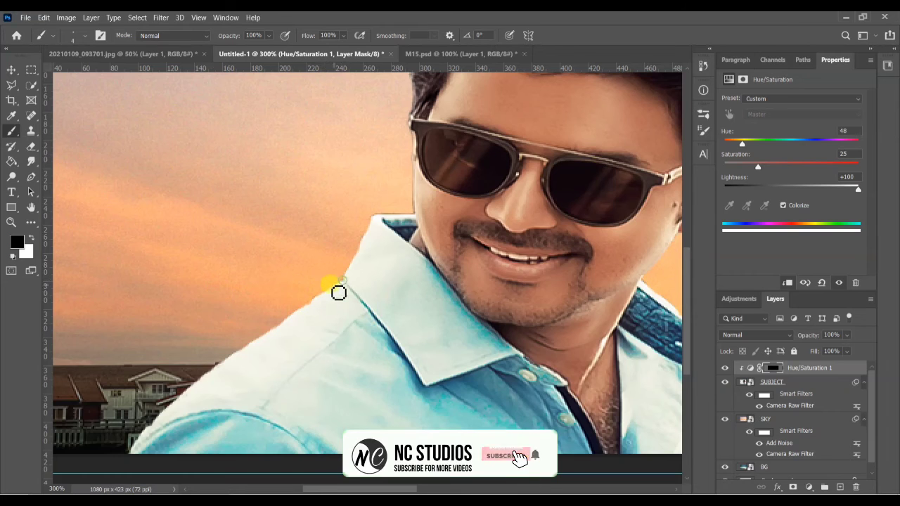
pyautogui.press('x')
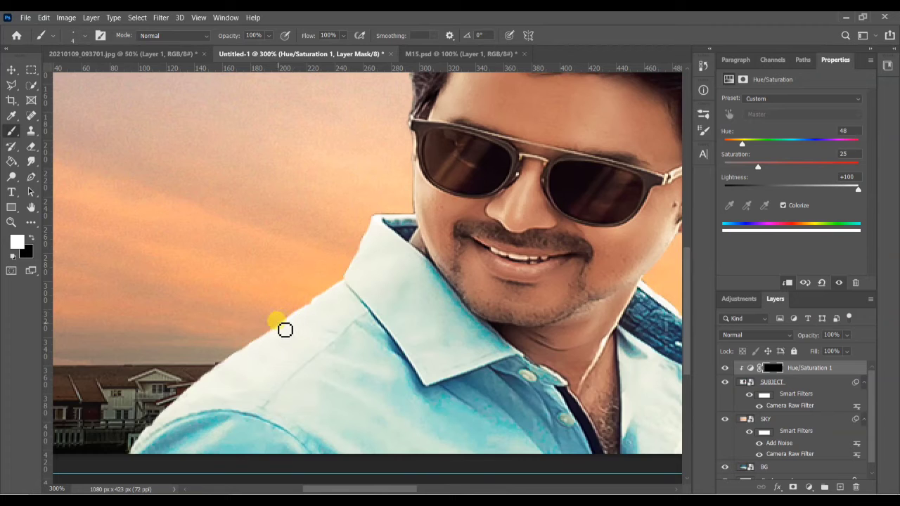
pyautogui.moveTo(285, 329)
pyautogui.mouseDown()
pyautogui.moveTo(210, 384)
pyautogui.moveTo(352, 285)
pyautogui.moveTo(206, 386)
pyautogui.moveTo(149, 445)
pyautogui.mouseUp()
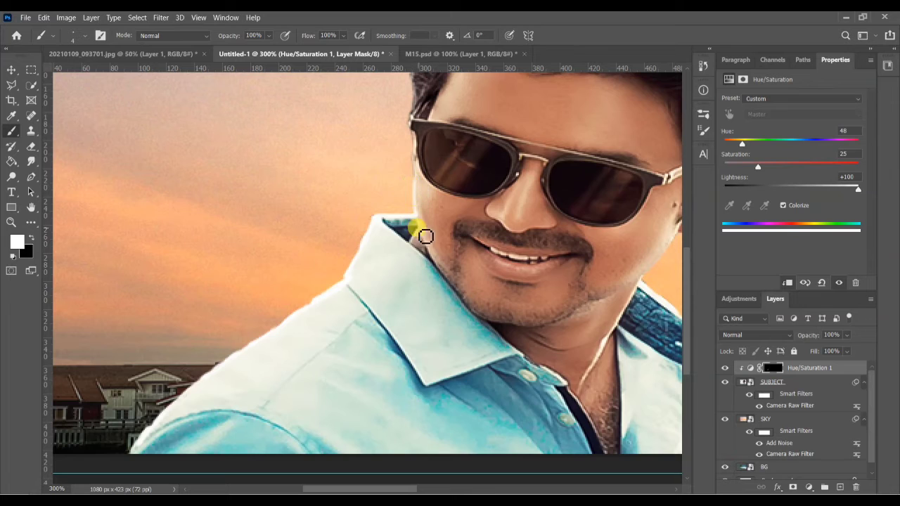
pyautogui.moveTo(425, 236); pyautogui.dragTo(429, 264)
pyautogui.hotkey('ctrl', '-')
pyautogui.hotkey('ctrl', '-')
pyautogui.hotkey('ctrl', '-')
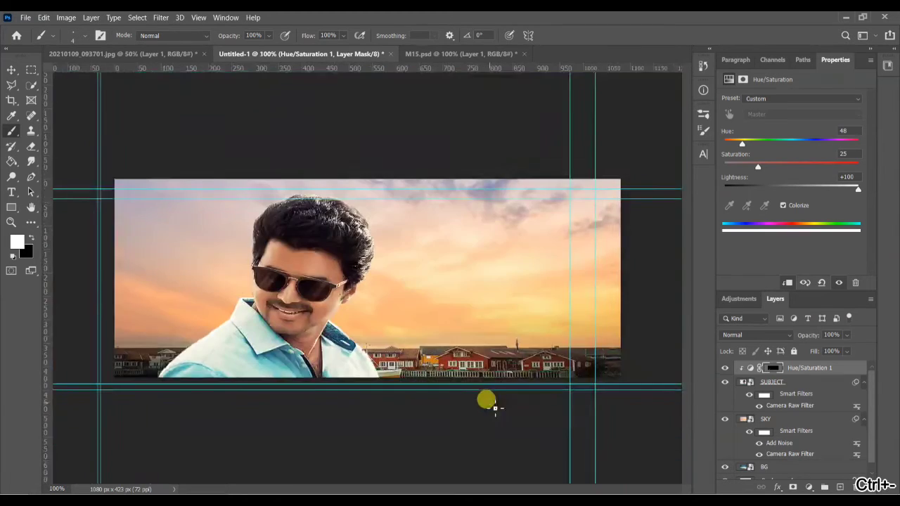
# - Paint a white highlight on the Hue/Saturation 1 mask along the harbour-side collar and shoulder edge near the red houses
pyautogui.hotkey('ctrl', '+')
pyautogui.hotkey('ctrl', '+')
pyautogui.hotkey('ctrl', '+')
pyautogui.scroll(-3, 241, 343)
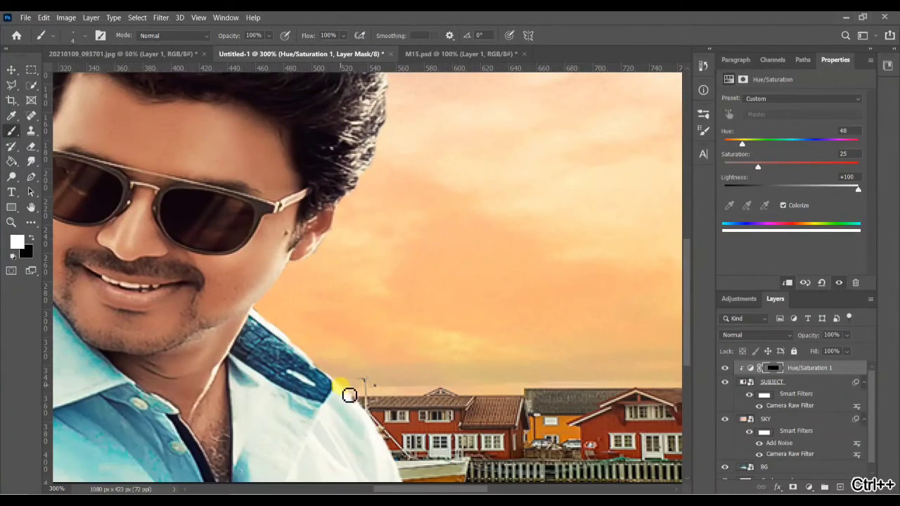
pyautogui.moveTo(349, 395)
pyautogui.mouseDown()
pyautogui.moveTo(385, 444)
pyautogui.moveTo(314, 349)
pyautogui.moveTo(328, 379)
pyautogui.mouseUp()
pyautogui.hotkey('ctrl', '-')
pyautogui.hotkey('ctrl', '-')
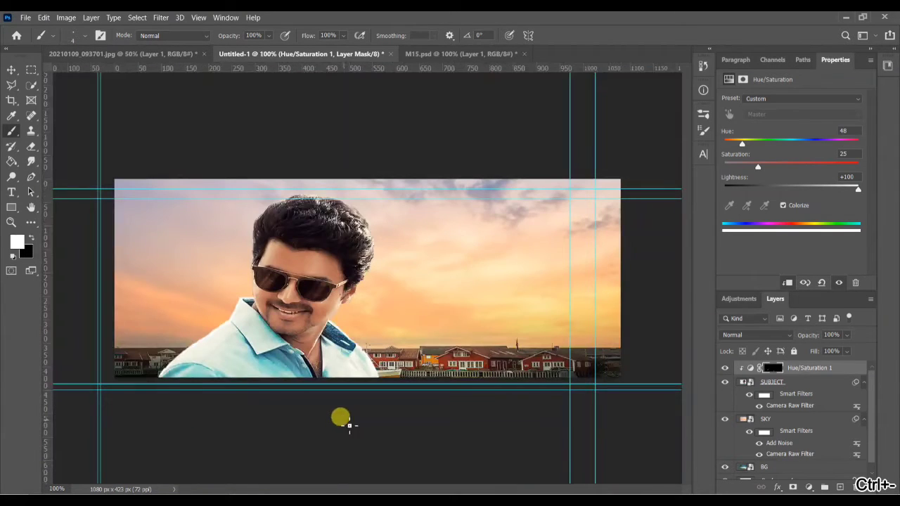
# - Add a Curves adjustment on top, raising the midtones from input 113 to output 146, and invert its mask to black
pyautogui.click(809, 487)
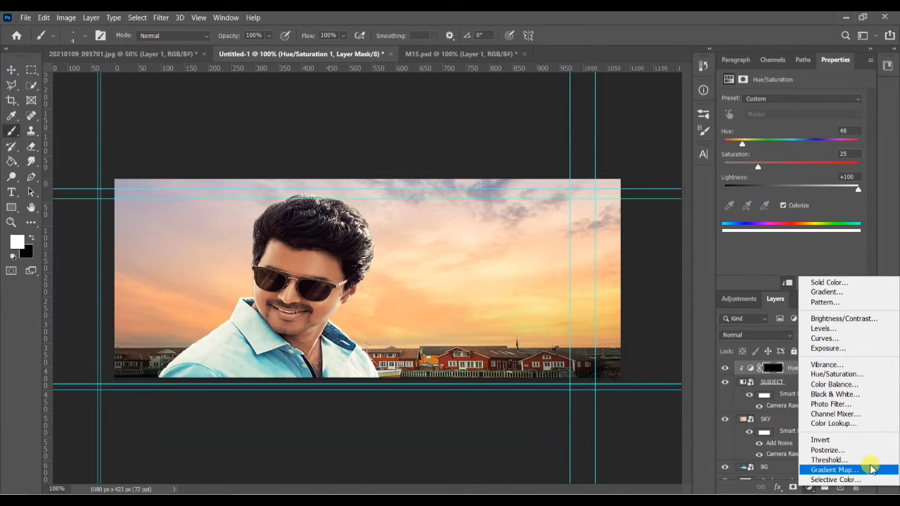
pyautogui.click(842, 340)
pyautogui.moveTo(799, 197); pyautogui.dragTo(795, 173)
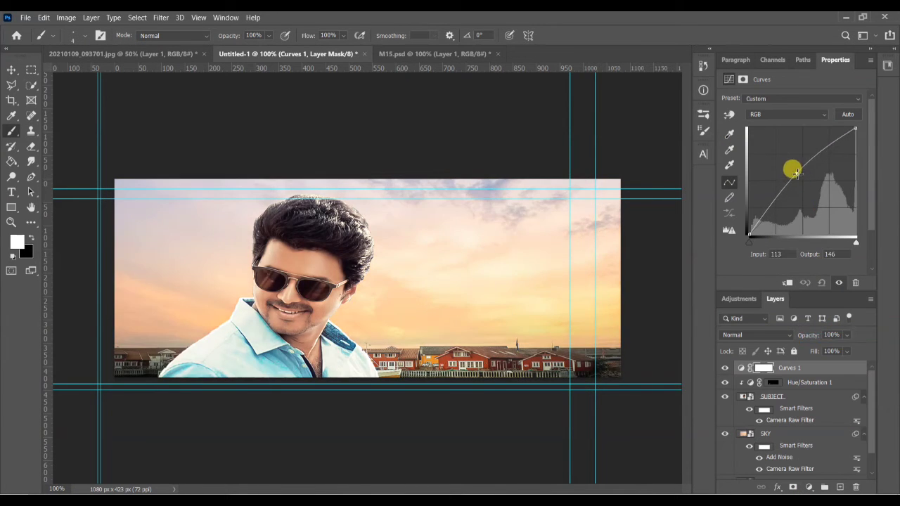
pyautogui.hotkey('ctrl', 'i')
# - Paint white on the Curves 1 mask over the forehead, cheek and jaw edge to brighten the man's face
pyautogui.hotkey('ctrl', '+')
pyautogui.hotkey('ctrl', '+')
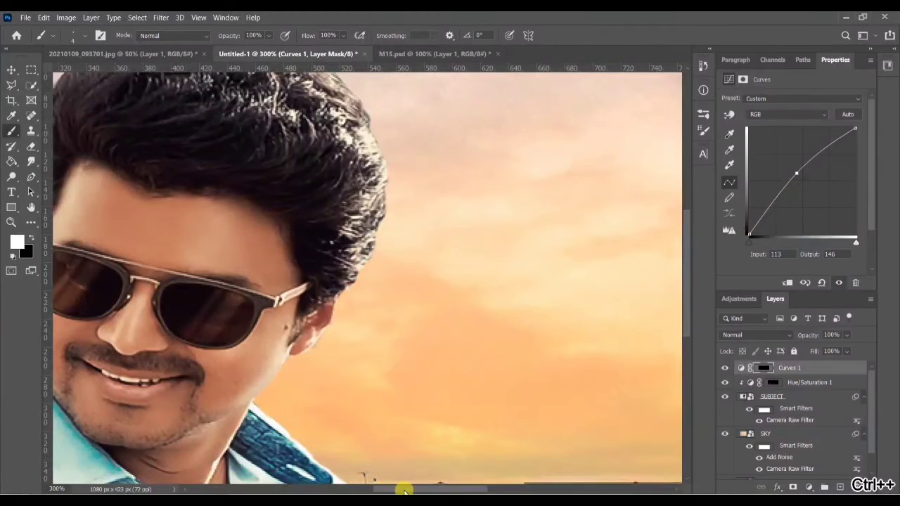
pyautogui.moveTo(405, 490); pyautogui.dragTo(366, 490)
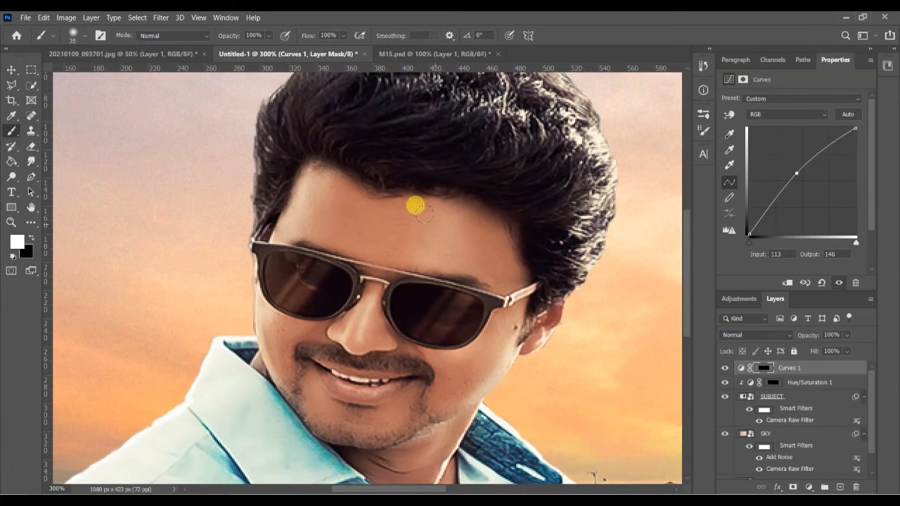
pyautogui.moveTo(416, 206)
pyautogui.mouseDown()
pyautogui.moveTo(424, 243)
pyautogui.moveTo(446, 246)
pyautogui.moveTo(436, 202)
pyautogui.moveTo(303, 209)
pyautogui.moveTo(307, 177)
pyautogui.moveTo(286, 224)
pyautogui.moveTo(424, 323)
pyautogui.moveTo(441, 362)
pyautogui.moveTo(488, 341)
pyautogui.moveTo(509, 348)
pyautogui.moveTo(488, 387)
pyautogui.moveTo(454, 400)
pyautogui.mouseUp()
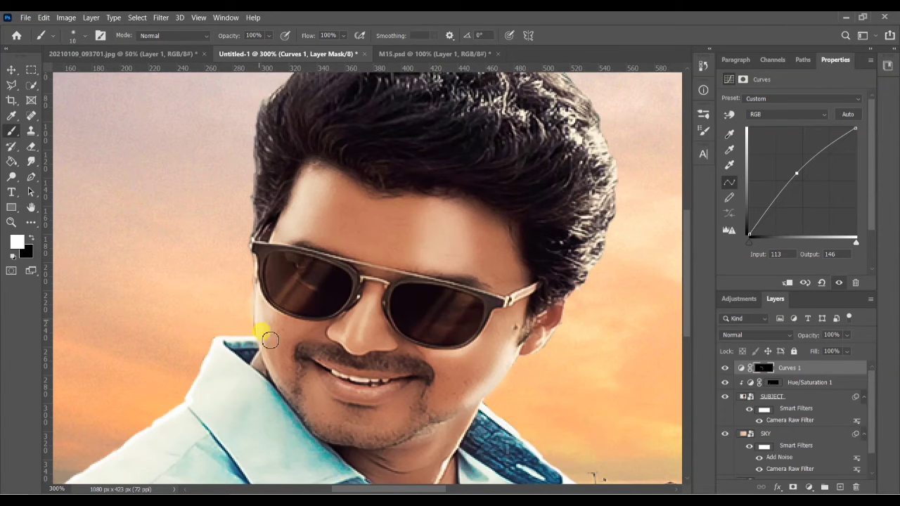
pyautogui.moveTo(285, 383)
pyautogui.mouseDown()
pyautogui.moveTo(263, 341)
pyautogui.moveTo(289, 389)
pyautogui.mouseUp()
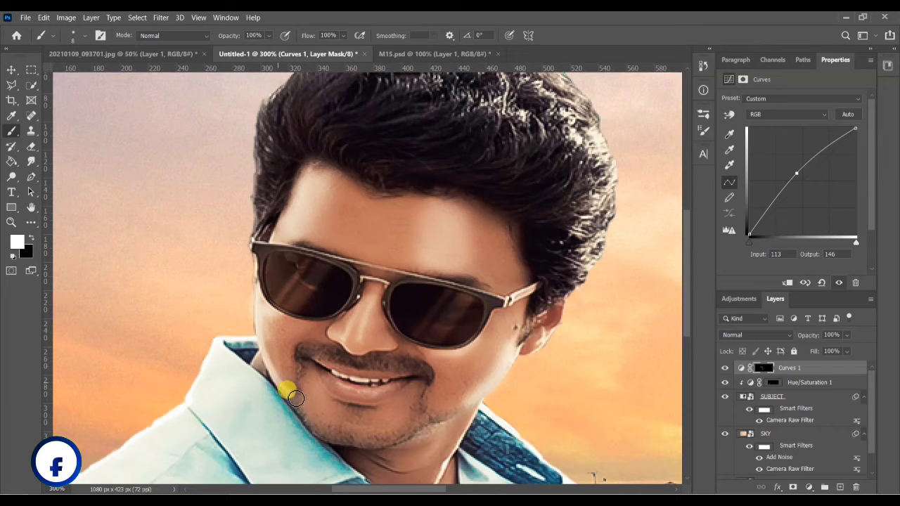
# - Feather the Curves 1 layer mask by 9.1 px
pyautogui.click(744, 79)
pyautogui.moveTo(726, 174); pyautogui.dragTo(782, 178)
pyautogui.hotkey('ctrl', '-')
pyautogui.hotkey('ctrl', '-')
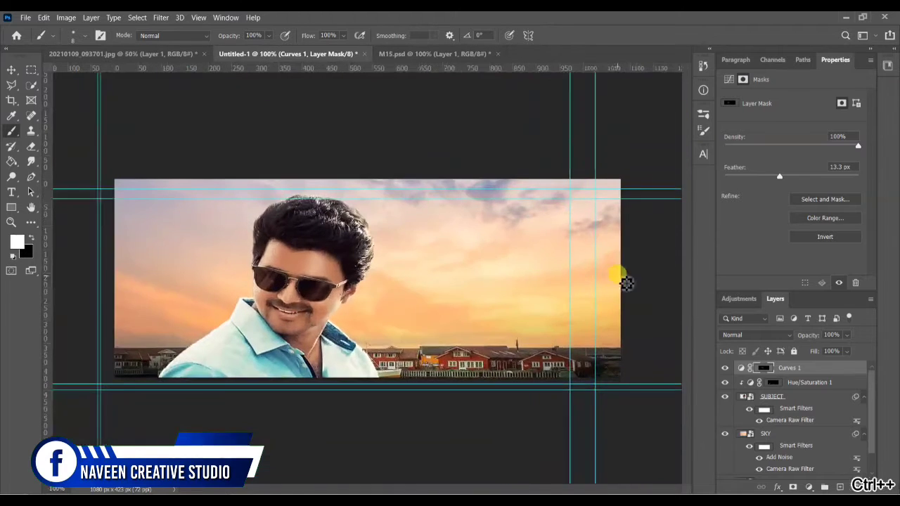
pyautogui.moveTo(779, 179); pyautogui.dragTo(774, 178)
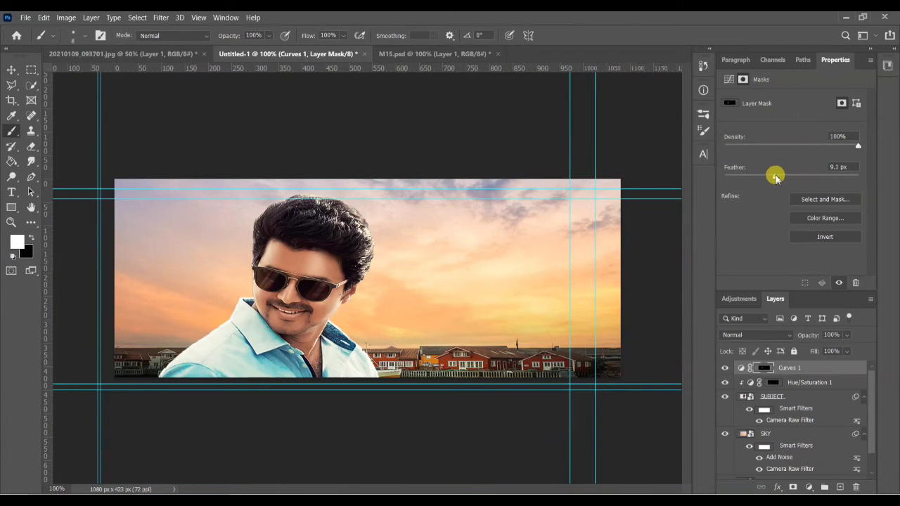
# - Add a Red Photo Filter adjustment above Hue/Saturation 1, clip it to the SUBJECT layer and set its density to 33%
pyautogui.click(815, 381)
pyautogui.click(809, 487)
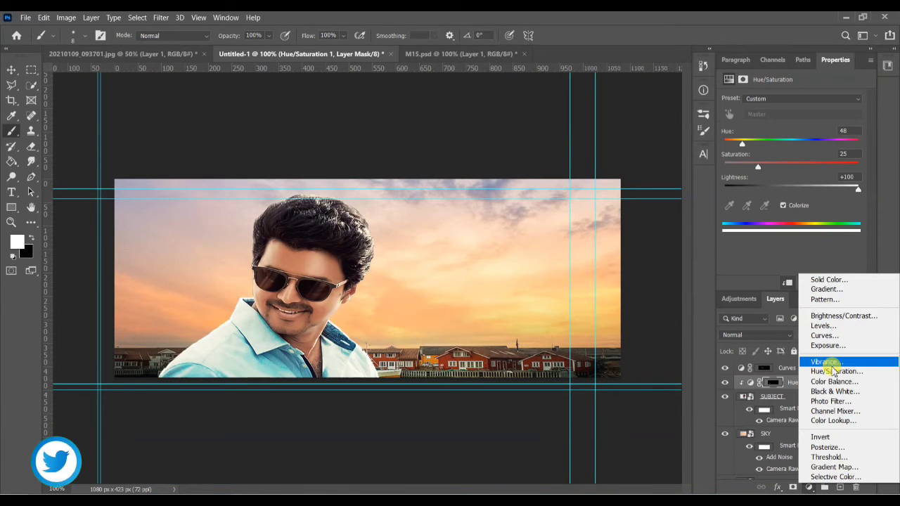
pyautogui.click(831, 401)
pyautogui.click(825, 99)
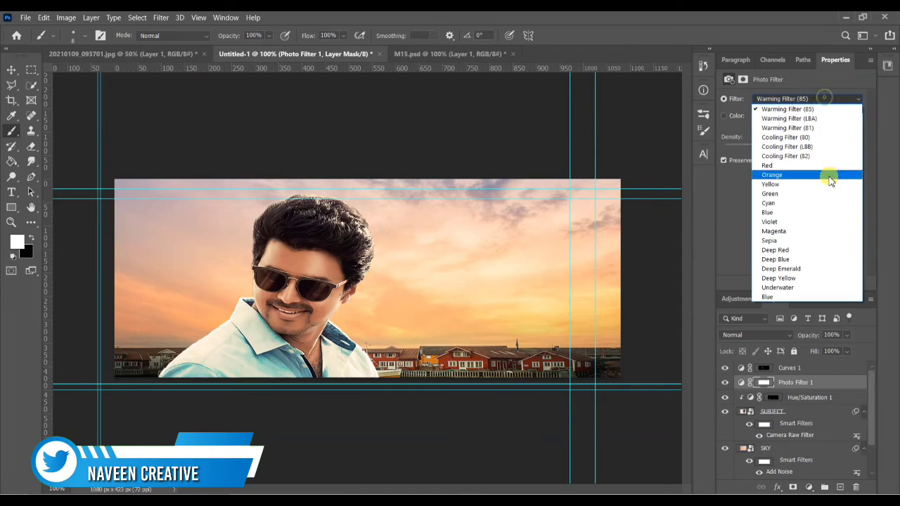
pyautogui.click(822, 166)
pyautogui.click(789, 282)
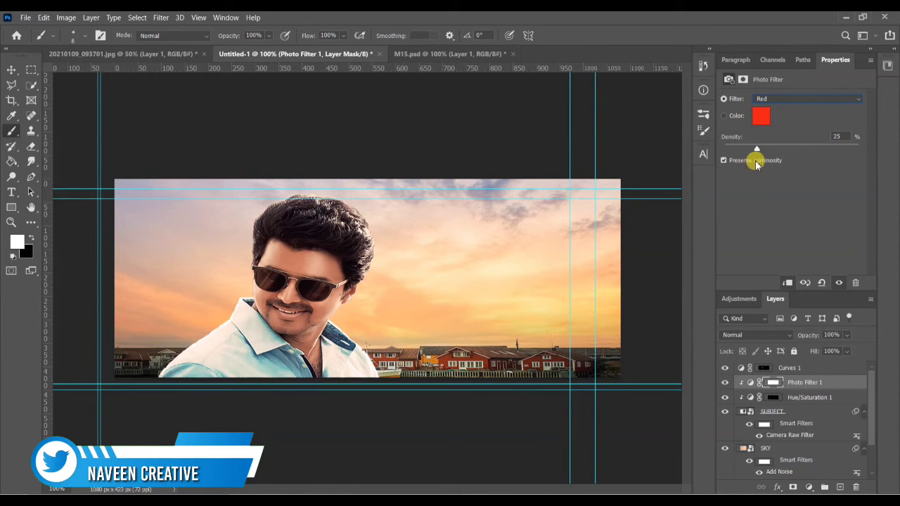
pyautogui.moveTo(757, 149)
pyautogui.mouseDown()
pyautogui.moveTo(775, 145)
pyautogui.moveTo(765, 146)
pyautogui.mouseUp()
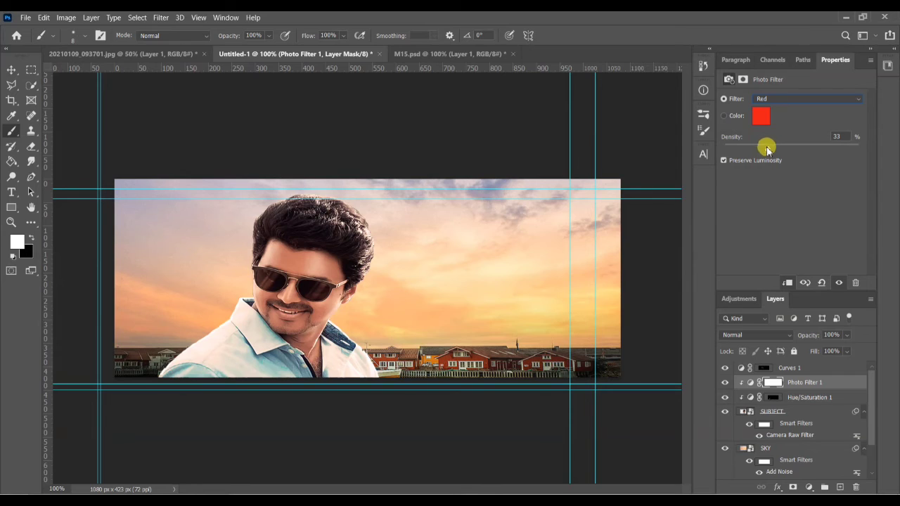
# - Add a Curves adjustment directly above Photo Filter 1, slightly lifting the midtones from input 127 to output 135
pyautogui.hotkey('ctrl', '+')
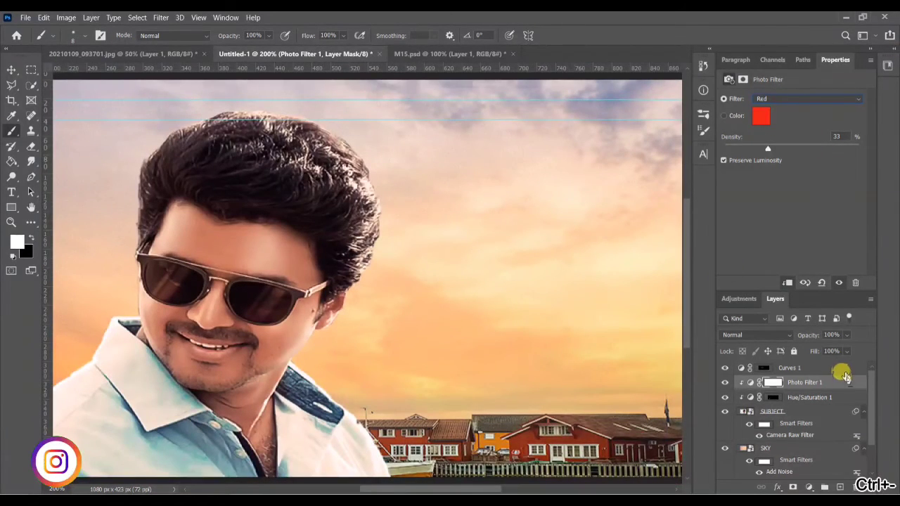
pyautogui.click(840, 368)
pyautogui.click(805, 382)
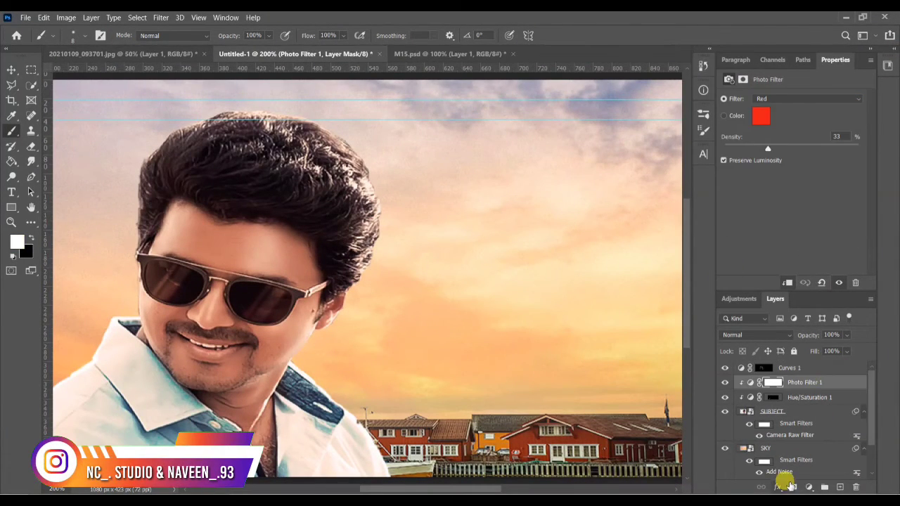
pyautogui.click(808, 488)
pyautogui.click(825, 336)
pyautogui.moveTo(798, 180); pyautogui.dragTo(802, 177)
pyautogui.hotkey('ctrl', '-')
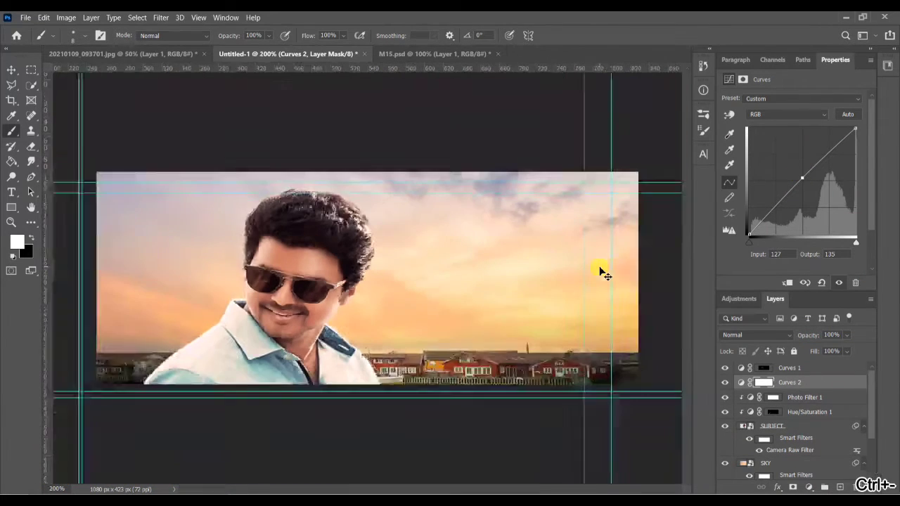
# - Set the Photo Filter 1 density to 23% and compare the subject with and without the filter
pyautogui.click(801, 398)
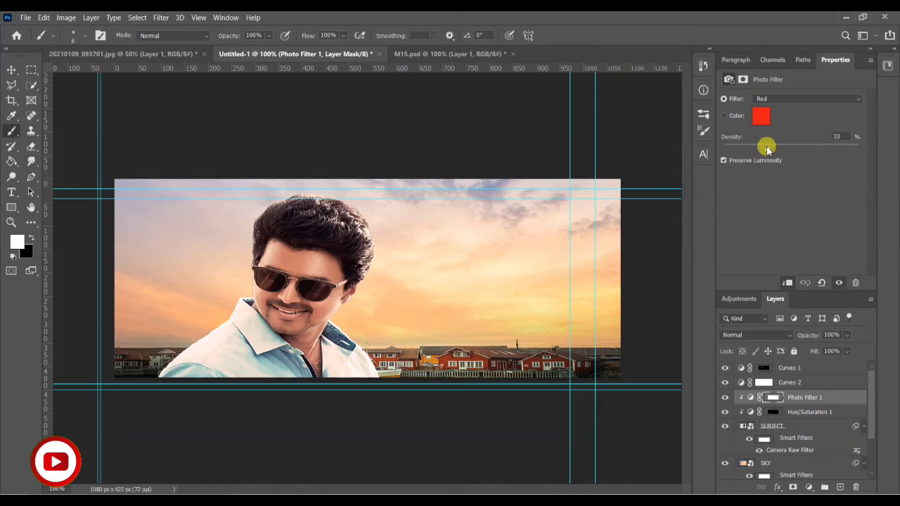
pyautogui.moveTo(761, 148); pyautogui.dragTo(754, 146)
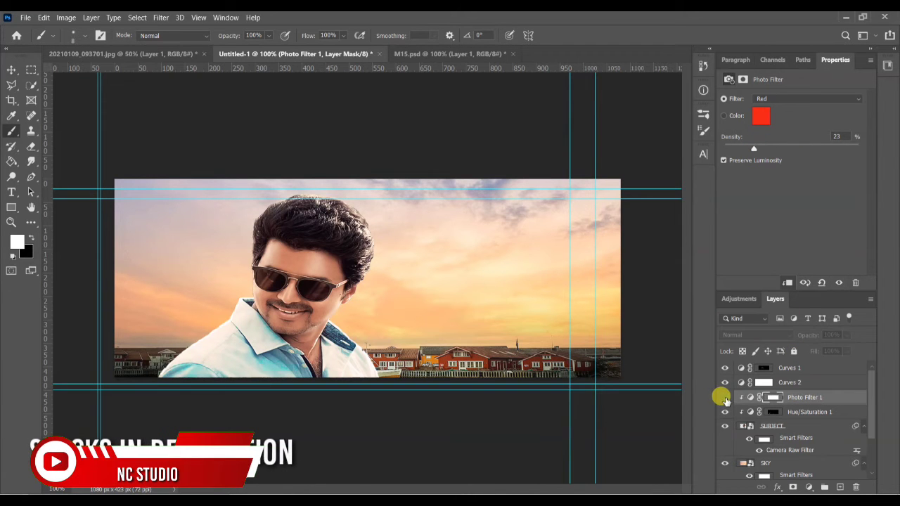
pyautogui.hotkey('ctrl', '+')
pyautogui.hotkey('ctrl', '+')
pyautogui.hotkey('ctrl', '-')
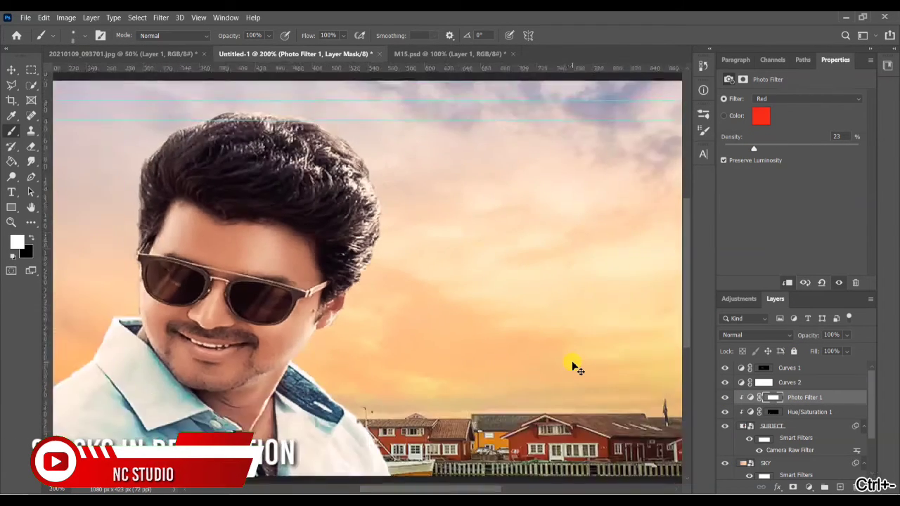
pyautogui.hotkey('ctrl', '-')
pyautogui.hotkey('ctrl', '-')
pyautogui.hotkey('ctrl', '+')
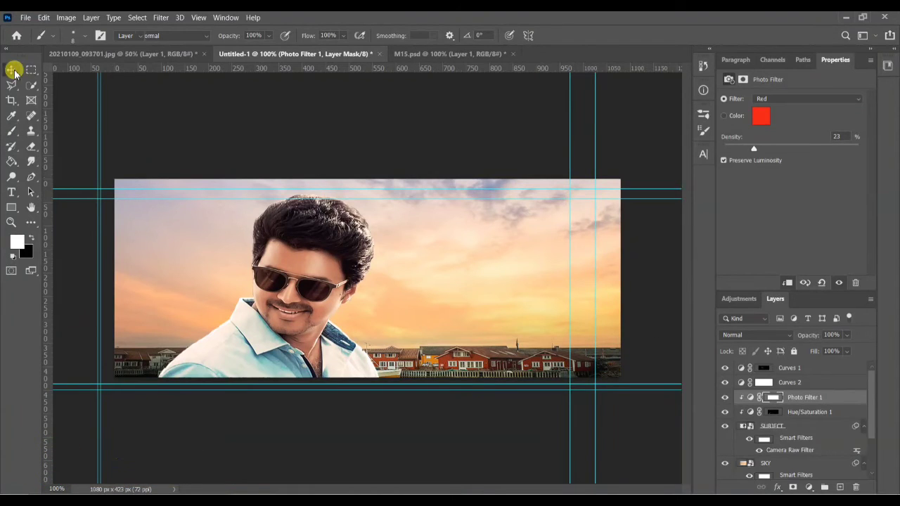
# - Edit the SKY layer's Camera Raw Filter, raising Vibrance to about +22 and Saturation to +3 and fine-tuning the temperature
pyautogui.click(12, 70)
pyautogui.click(530, 239)
pyautogui.doubleClick(787, 472)
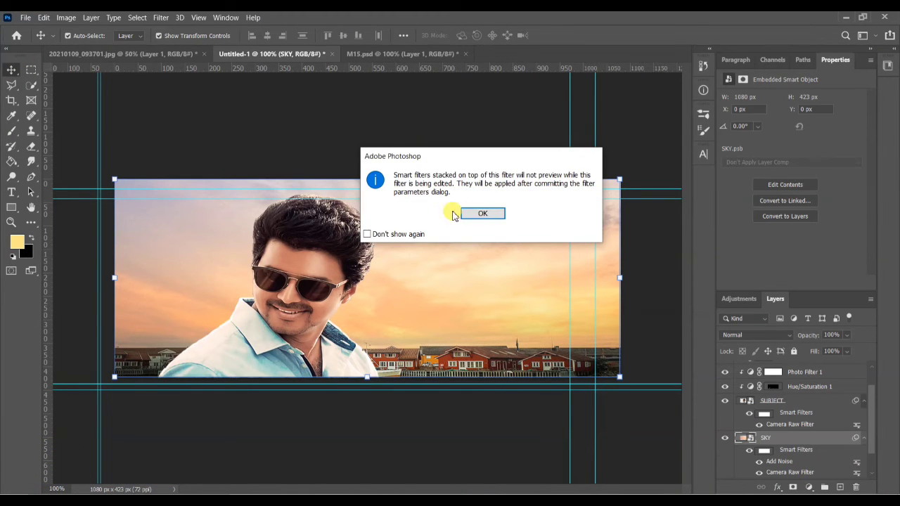
pyautogui.click(482, 213)
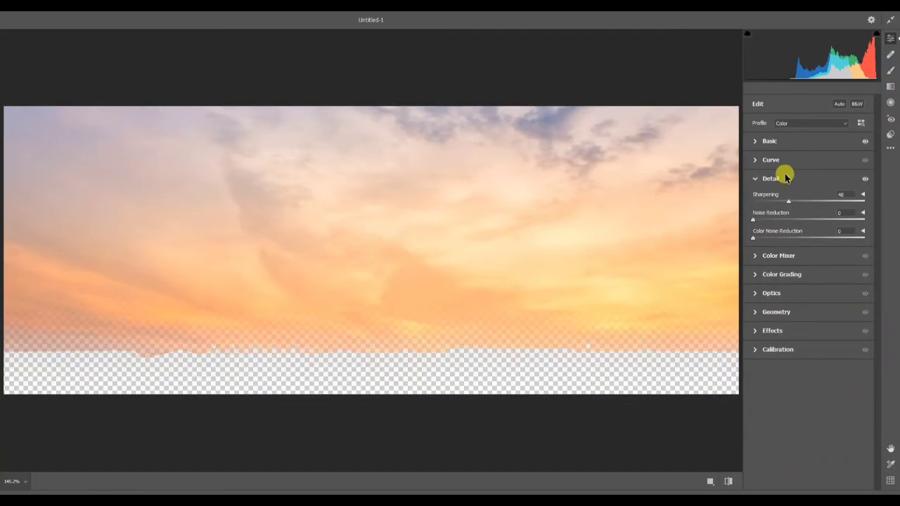
pyautogui.click(791, 159)
pyautogui.click(765, 143)
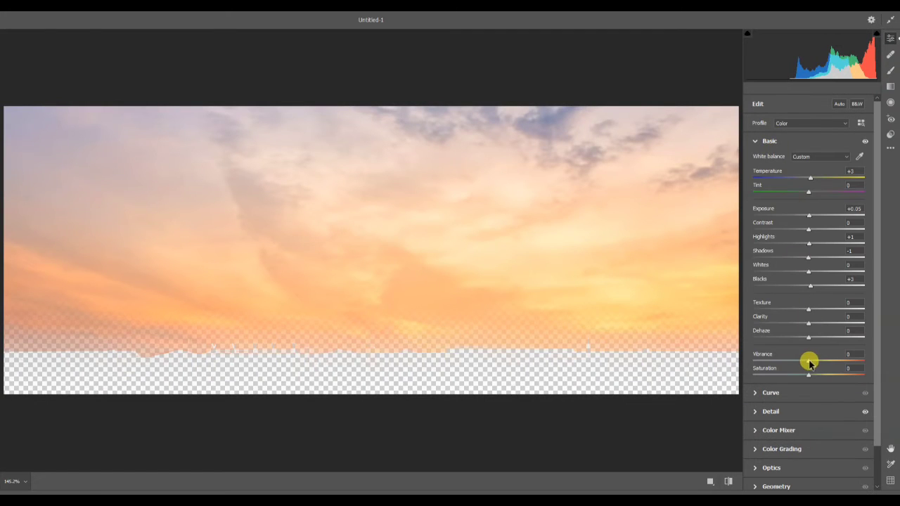
pyautogui.moveTo(810, 361)
pyautogui.mouseDown()
pyautogui.moveTo(834, 362)
pyautogui.moveTo(812, 372)
pyautogui.moveTo(820, 363)
pyautogui.mouseUp()
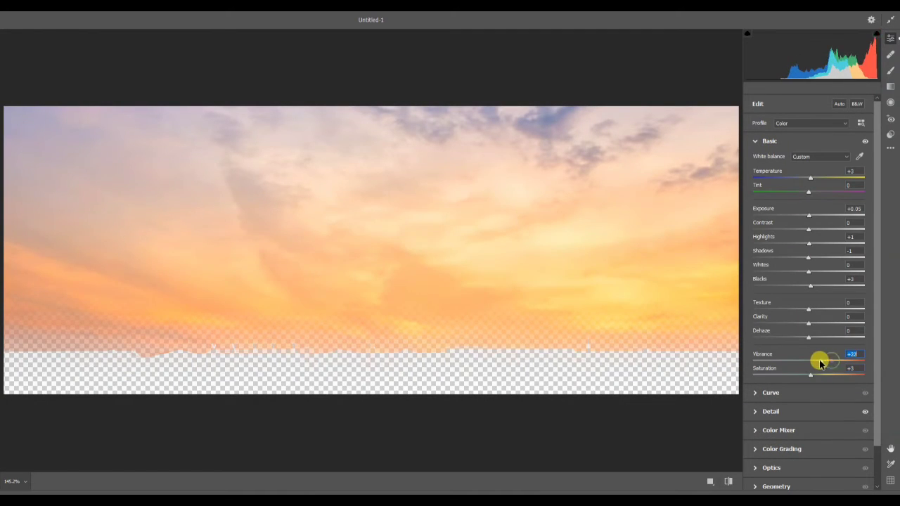
pyautogui.moveTo(807, 181); pyautogui.dragTo(810, 182)
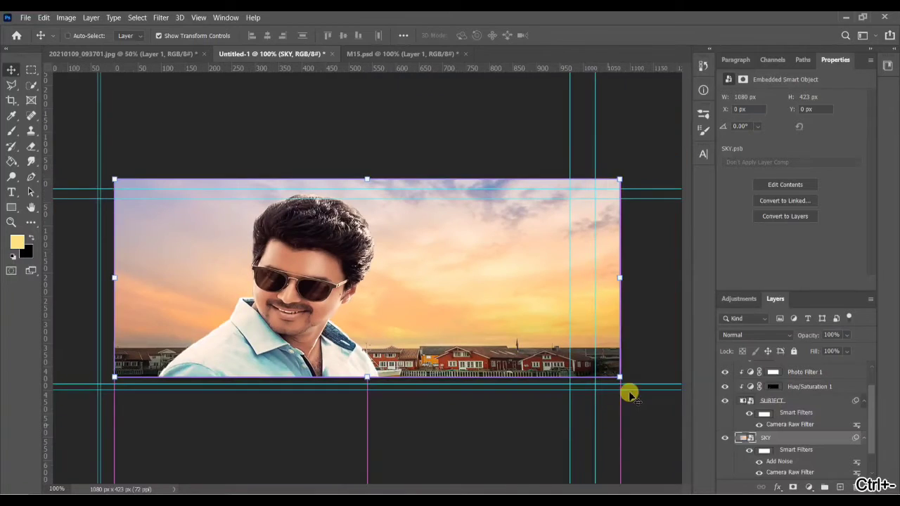
# - Add a Vibrance adjustment directly above the BG layer with Vibrance at +22
pyautogui.scroll(-1, 773, 444)
pyautogui.scroll(-1, 775, 444)
pyautogui.click(778, 461)
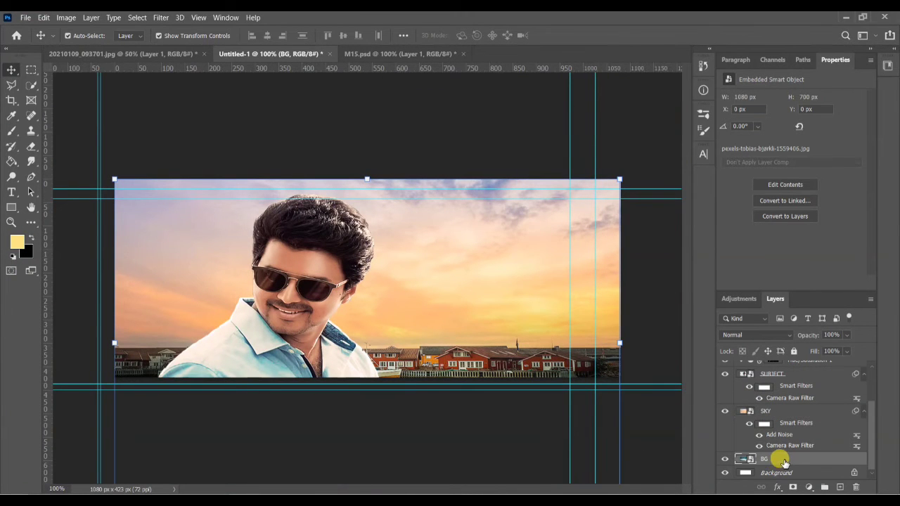
pyautogui.click(807, 488)
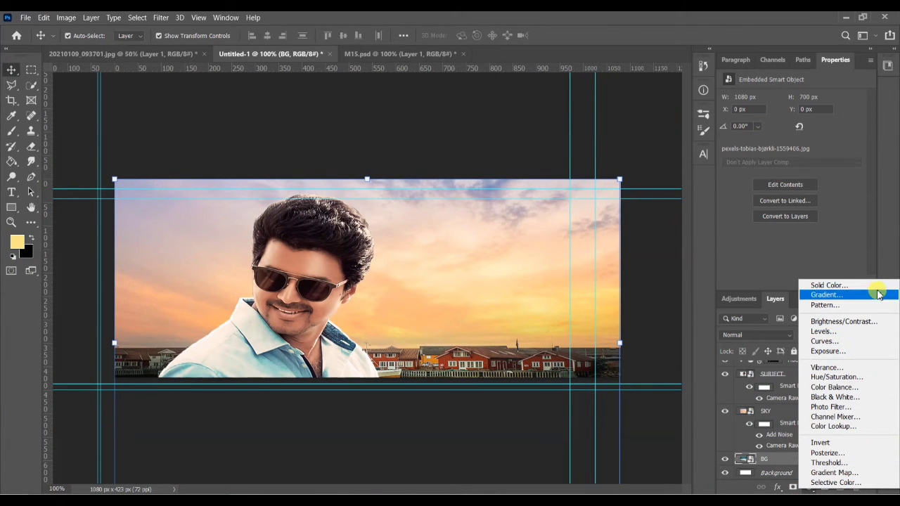
pyautogui.click(829, 367)
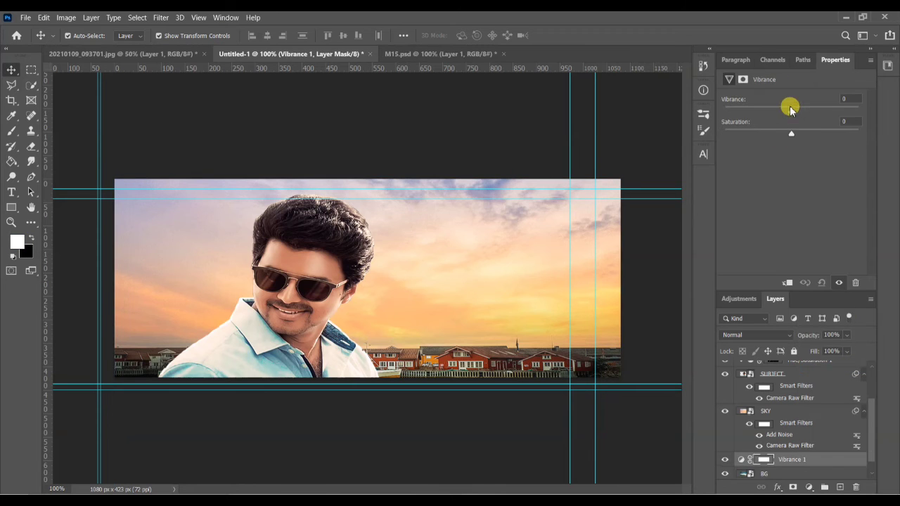
pyautogui.hotkey('ctrl', '+')
pyautogui.hotkey('ctrl', '-')
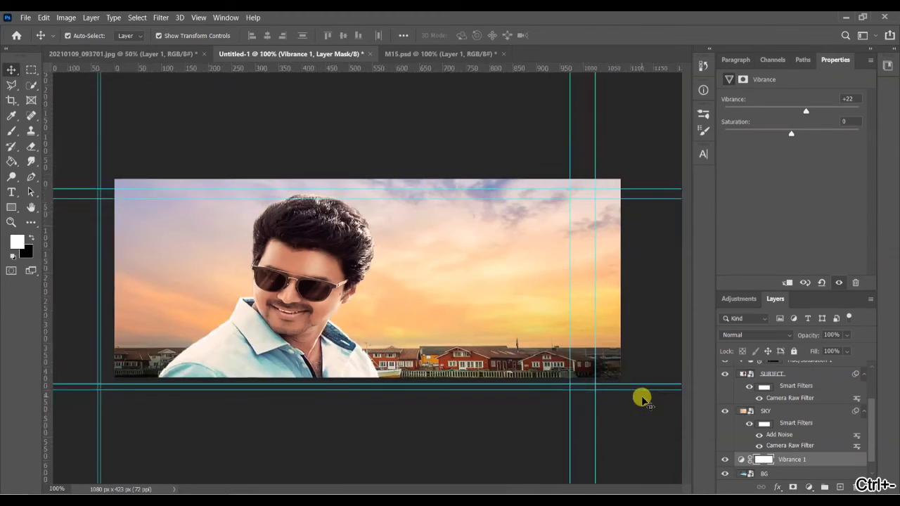
pyautogui.scroll(3, 816, 427)
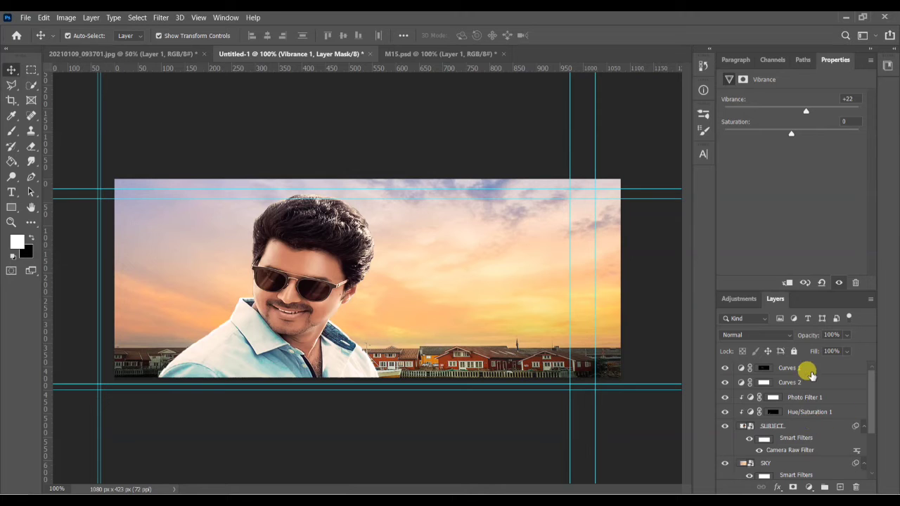
# - Add a Channel Mixer adjustment directly above the SKY layer, setting the Red output channel to Blue -7% and Constant +7%
pyautogui.scroll(-3, 820, 452)
pyautogui.click(795, 411)
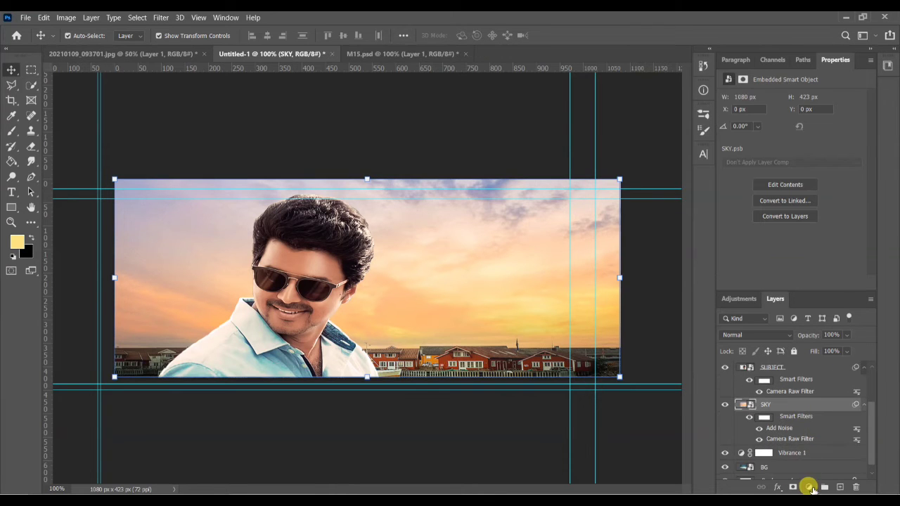
pyautogui.click(808, 487)
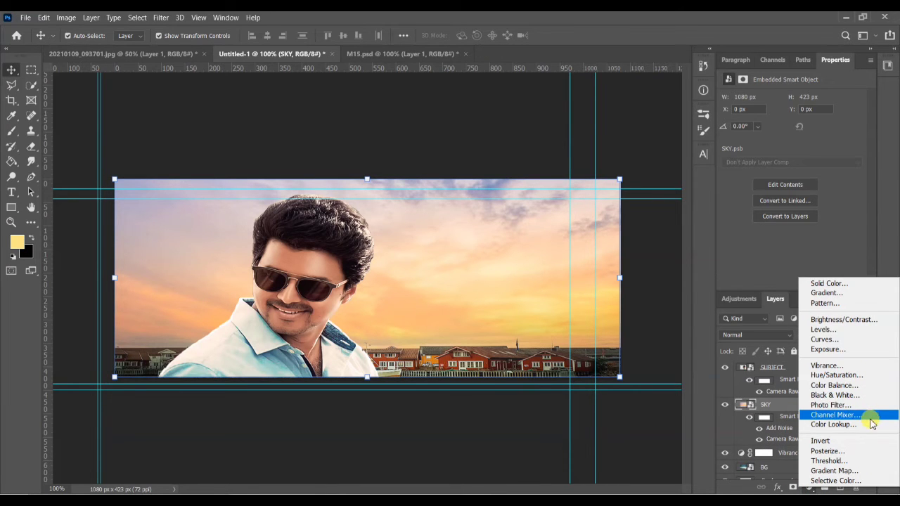
pyautogui.click(871, 415)
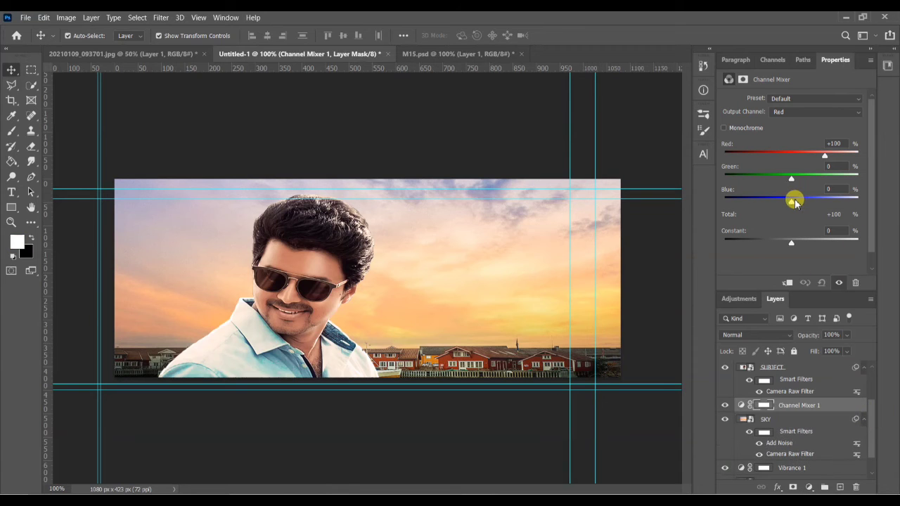
pyautogui.moveTo(795, 203)
pyautogui.mouseDown()
pyautogui.moveTo(782, 203)
pyautogui.moveTo(790, 204)
pyautogui.mouseUp()
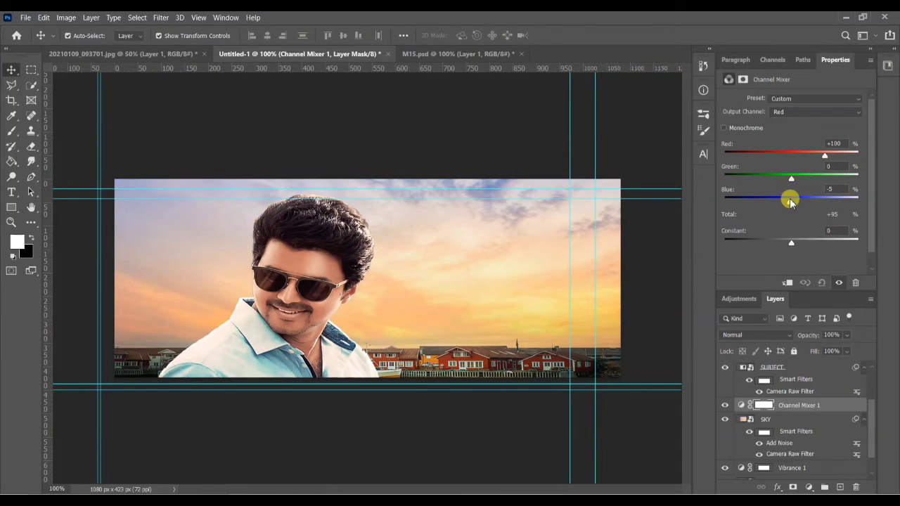
pyautogui.moveTo(792, 242)
pyautogui.mouseDown()
pyautogui.moveTo(782, 239)
pyautogui.moveTo(796, 242)
pyautogui.mouseUp()
pyautogui.moveTo(823, 158); pyautogui.dragTo(829, 159)
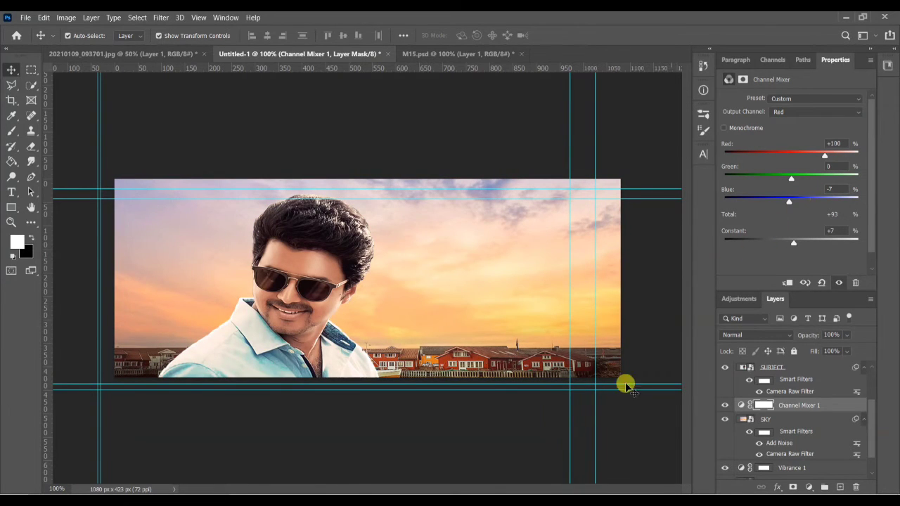
# - Create a new layer above Channel Mixer 1 and sample the lilac sky colour c2acc9 as the foreground colour
pyautogui.click(836, 486)
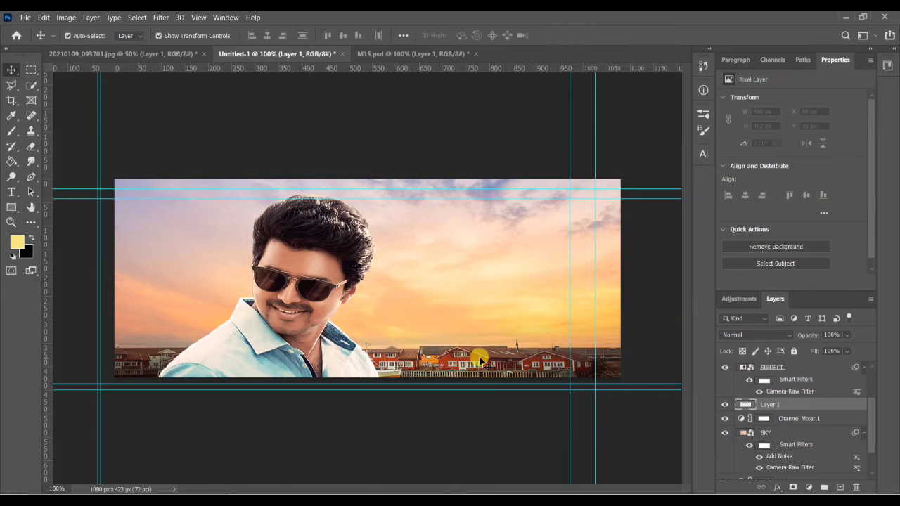
pyautogui.press('b')
pyautogui.click(21, 240)
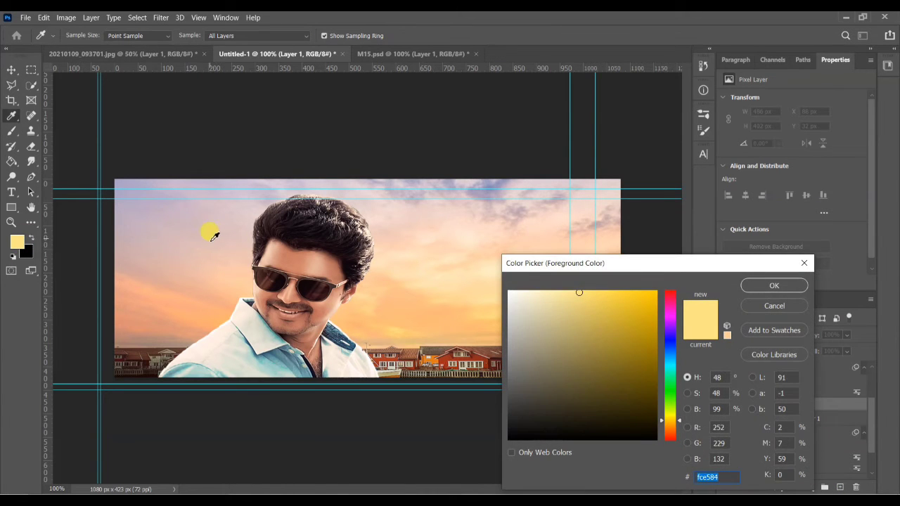
pyautogui.click(178, 209)
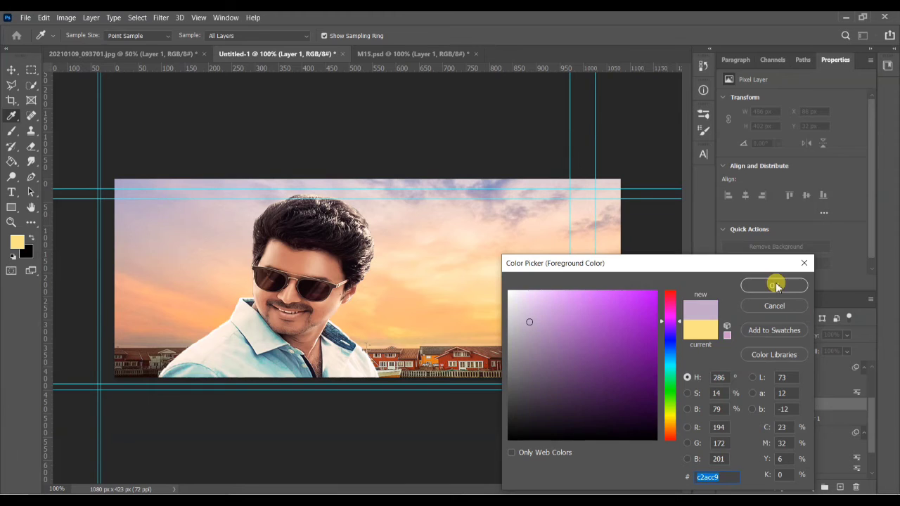
pyautogui.click(774, 286)
# - Paint lilac haze along the upper sky with a soft brush enlarged to 150 px and adjust the layer's opacity
pyautogui.press('b')
pyautogui.click(461, 198)
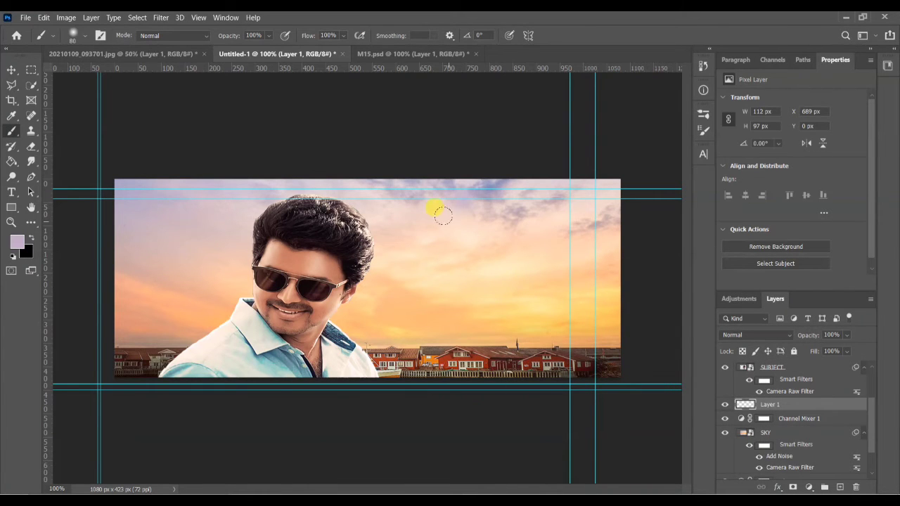
pyautogui.press(']')
pyautogui.press(']')
pyautogui.press(']')
pyautogui.press(']')
pyautogui.press(']')
pyautogui.moveTo(411, 199)
pyautogui.mouseDown()
pyautogui.moveTo(384, 185)
pyautogui.moveTo(360, 188)
pyautogui.mouseUp()
pyautogui.click(483, 175)
pyautogui.click(605, 181)
pyautogui.moveTo(589, 145)
pyautogui.mouseDown()
pyautogui.moveTo(455, 160)
pyautogui.moveTo(475, 148)
pyautogui.moveTo(376, 140)
pyautogui.mouseUp()
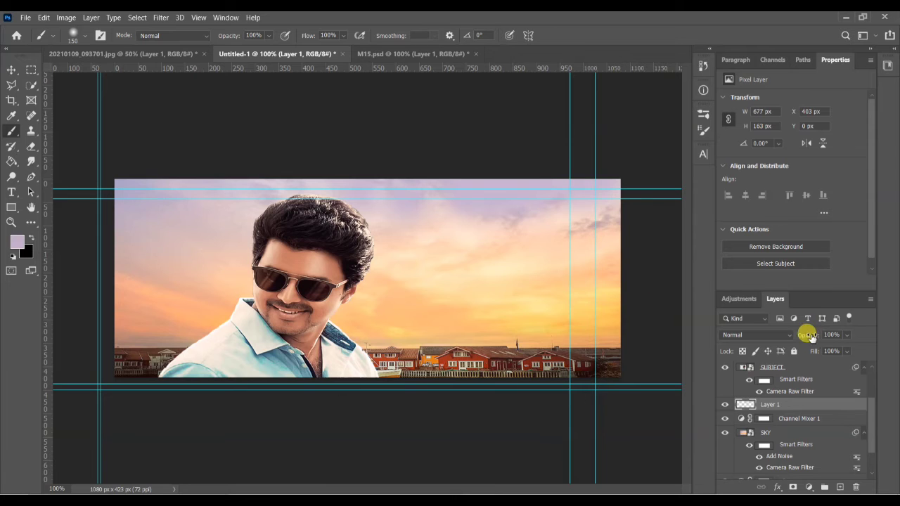
pyautogui.moveTo(810, 335); pyautogui.dragTo(813, 335)
# - Create another new layer above Layer 1 and import the Clouds-by-Mila brush set from the cloud brushes folder
pyautogui.click(840, 486)
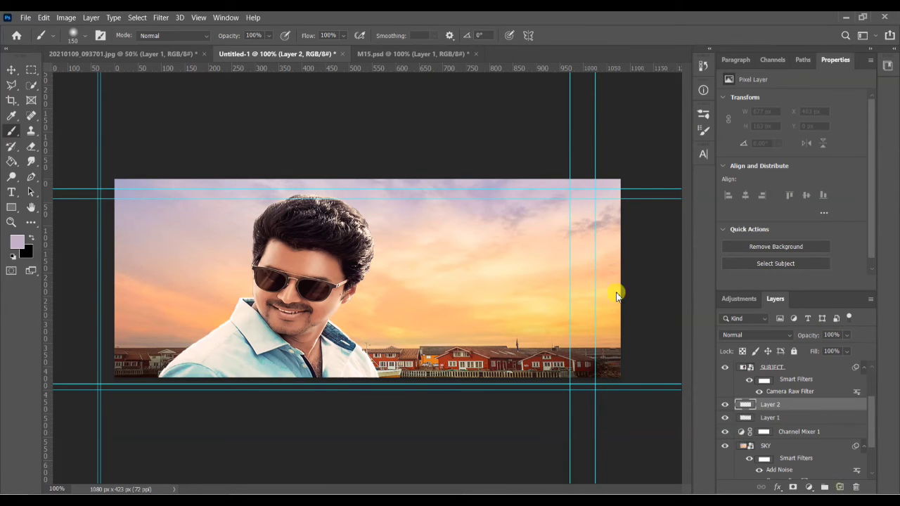
pyautogui.click(73, 36)
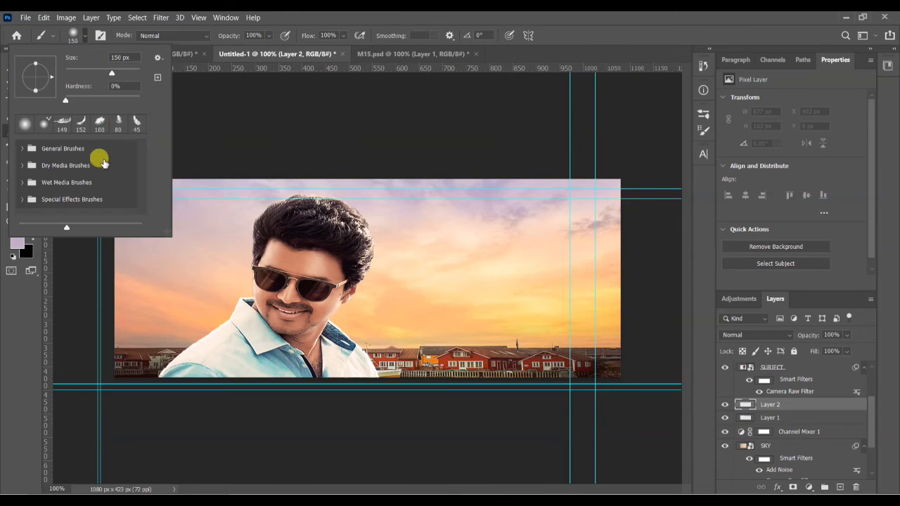
pyautogui.click(159, 59)
pyautogui.click(228, 203)
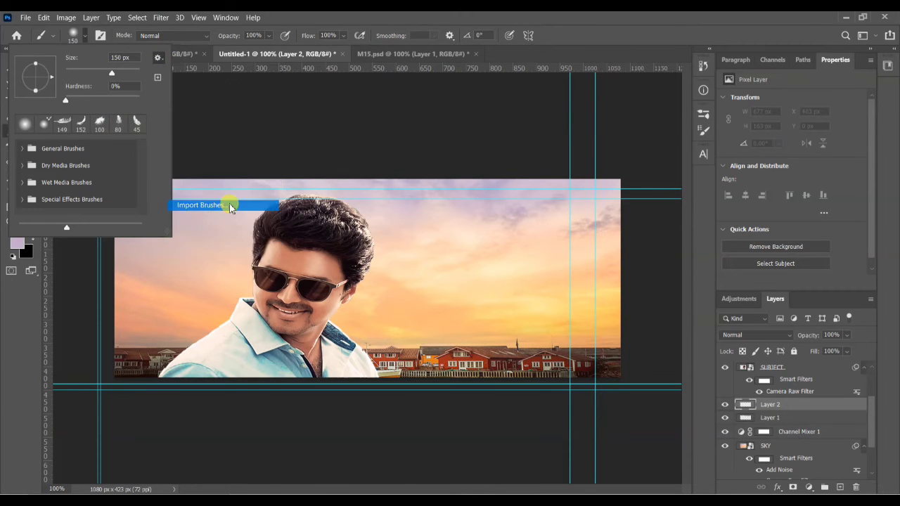
pyautogui.click(185, 73)
pyautogui.doubleClick(181, 130)
pyautogui.click(181, 129)
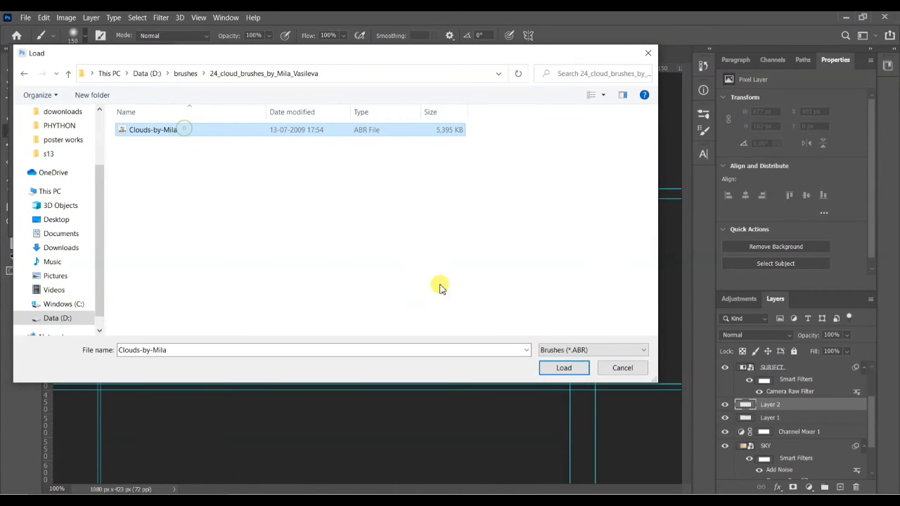
pyautogui.click(564, 368)
# - Stamp clouds in the upper-right sky with the Clouds1453 brush at 150 px and set Layer 2's opacity to 56%
pyautogui.click(23, 204)
pyautogui.click(73, 195)
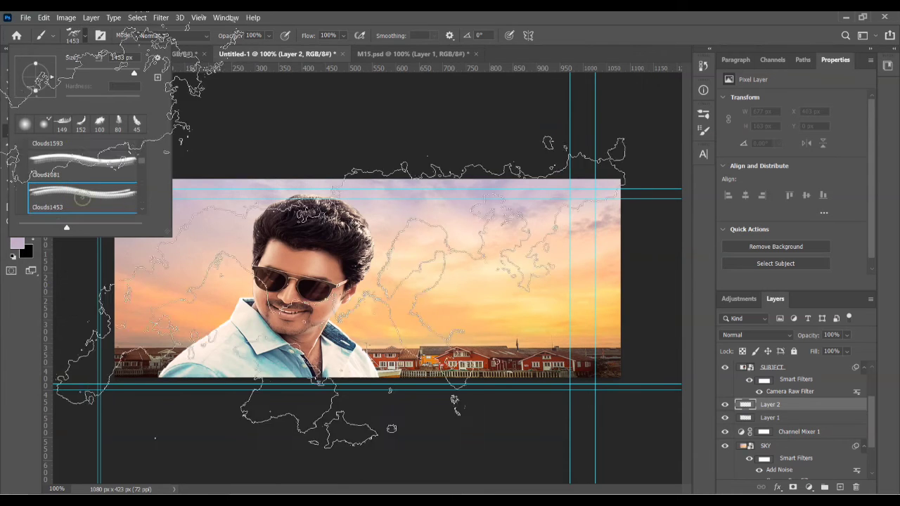
pyautogui.moveTo(127, 73); pyautogui.dragTo(85, 69)
pyautogui.click(86, 36)
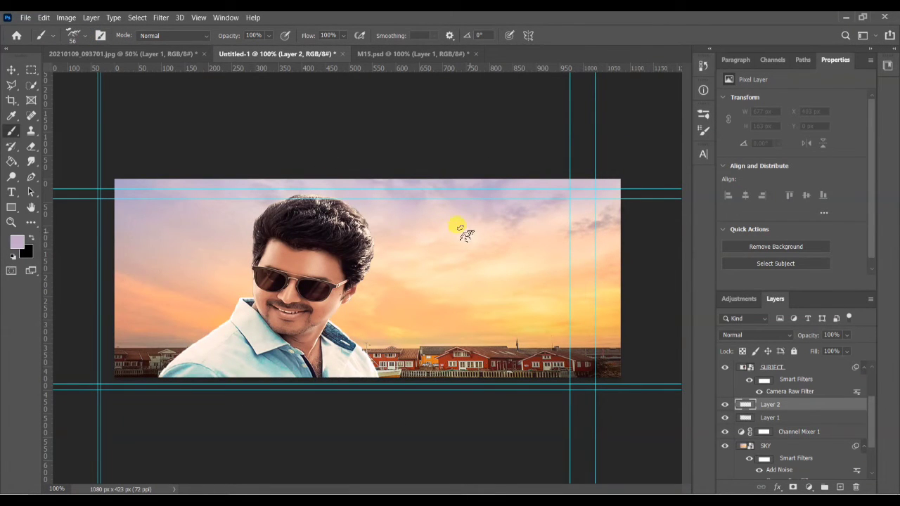
pyautogui.press(']')
pyautogui.press(']')
pyautogui.press(']')
pyautogui.click(522, 222)
pyautogui.click(567, 196)
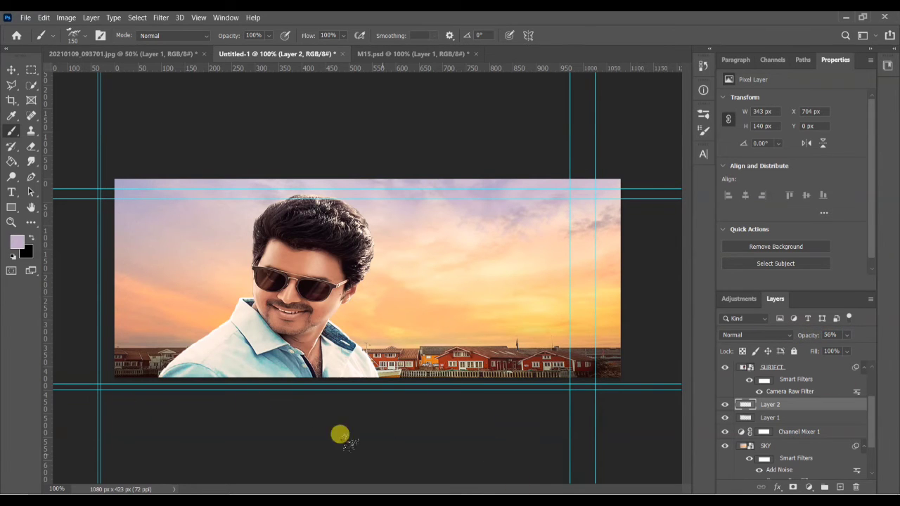
# - Bring the flying-papers layer PngItem_2087819 (1) copy 3 from M15.psd into the banner and position the papers around and behind the man
pyautogui.scroll(3, 799, 420)
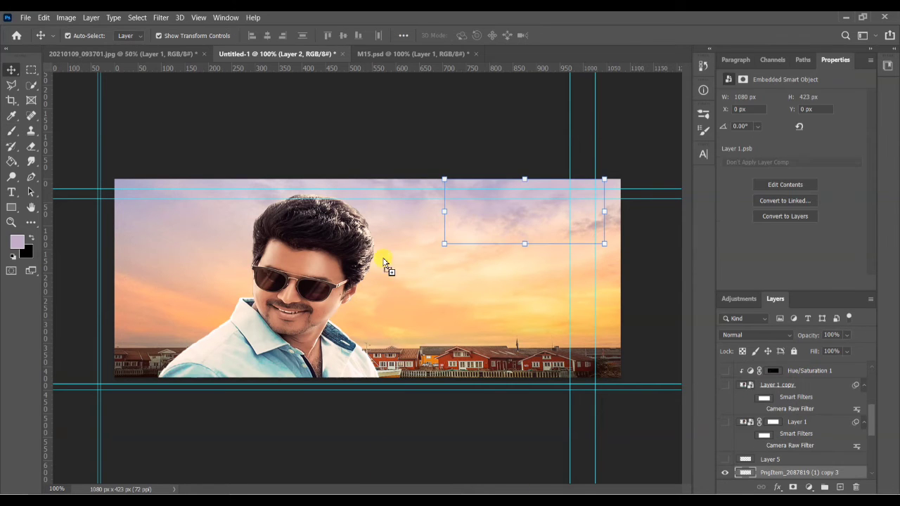
pyautogui.click(397, 320)
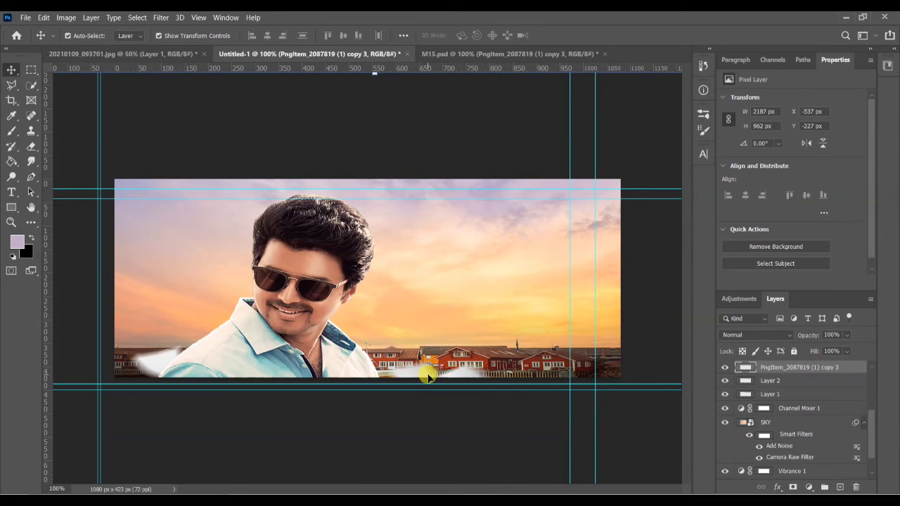
pyautogui.moveTo(420, 374); pyautogui.dragTo(347, 317)
pyautogui.moveTo(544, 346); pyautogui.dragTo(526, 331)
pyautogui.click(496, 454)
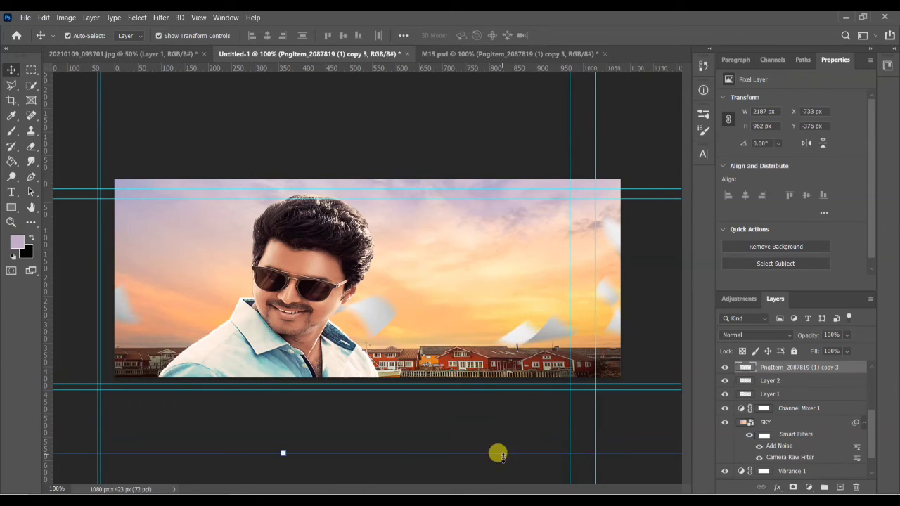
# - Add a Brightness/Contrast adjustment above Curves 1, apply the automatic correction, and refine it to Brightness -5 and Contrast 11
pyautogui.scroll(5, 802, 387)
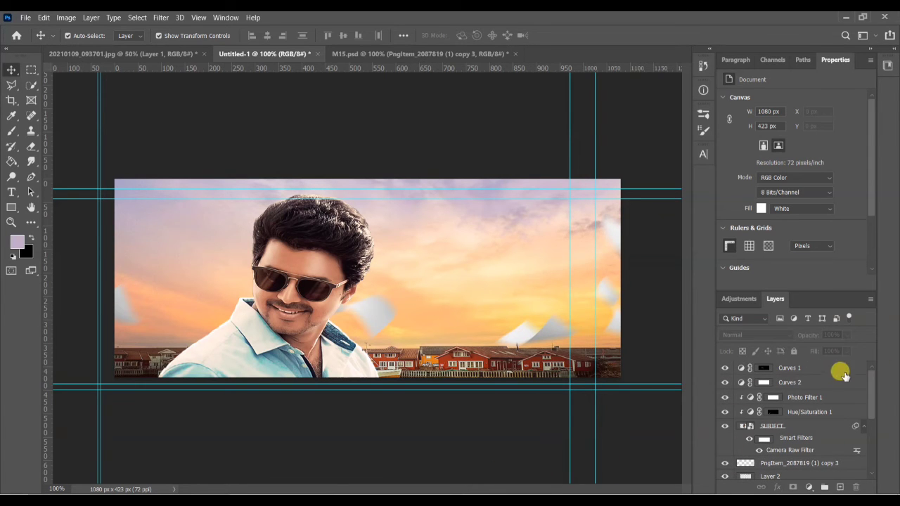
pyautogui.click(844, 375)
pyautogui.click(809, 488)
pyautogui.click(847, 317)
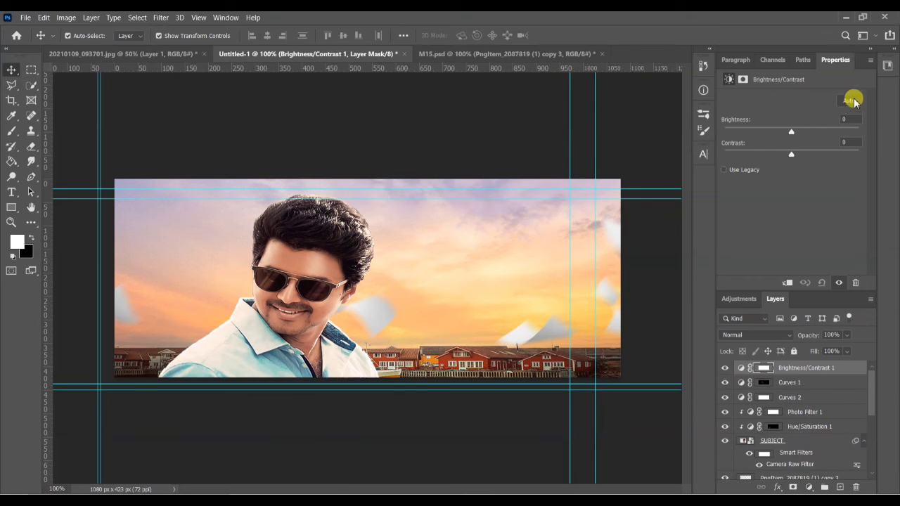
pyautogui.click(852, 100)
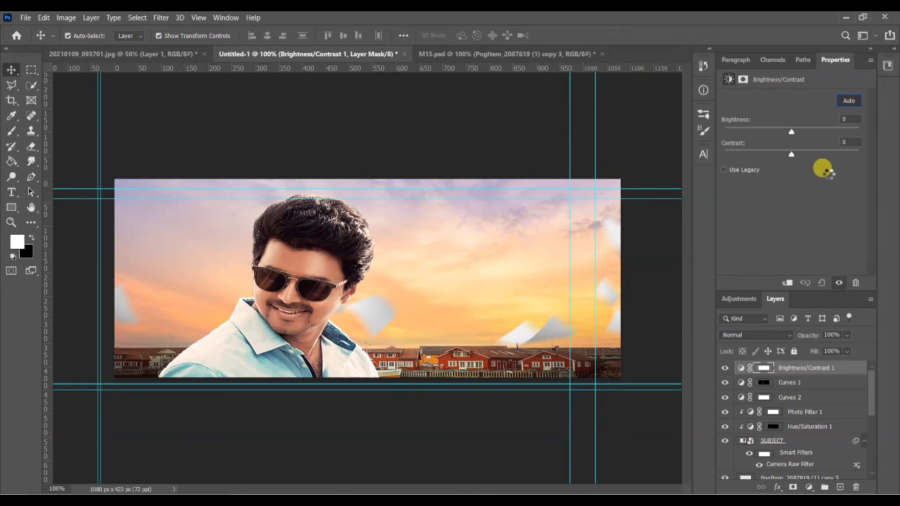
pyautogui.scroll(-5, 792, 418)
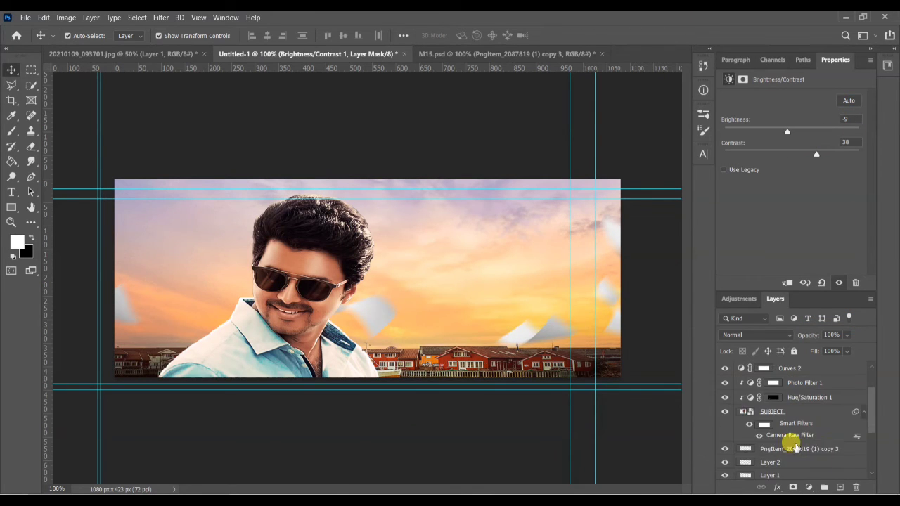
pyautogui.scroll(-2, 806, 449)
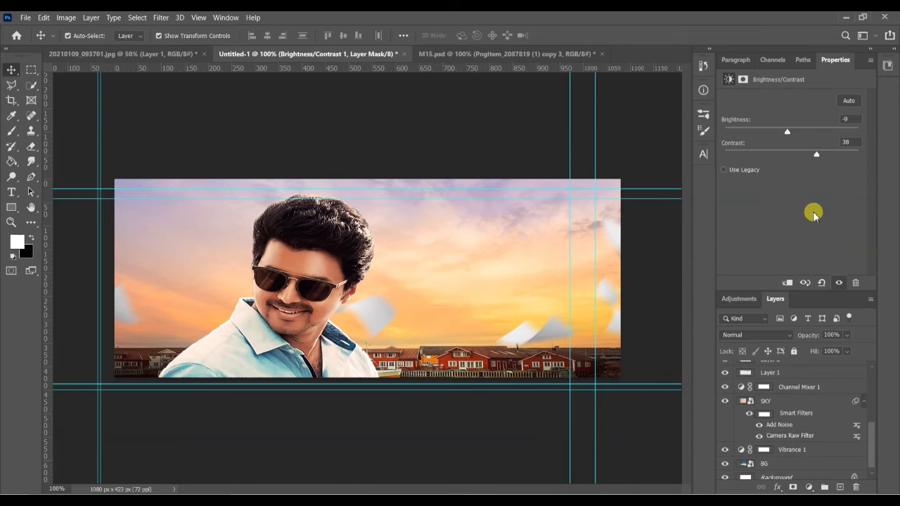
pyautogui.moveTo(785, 132); pyautogui.dragTo(798, 154)
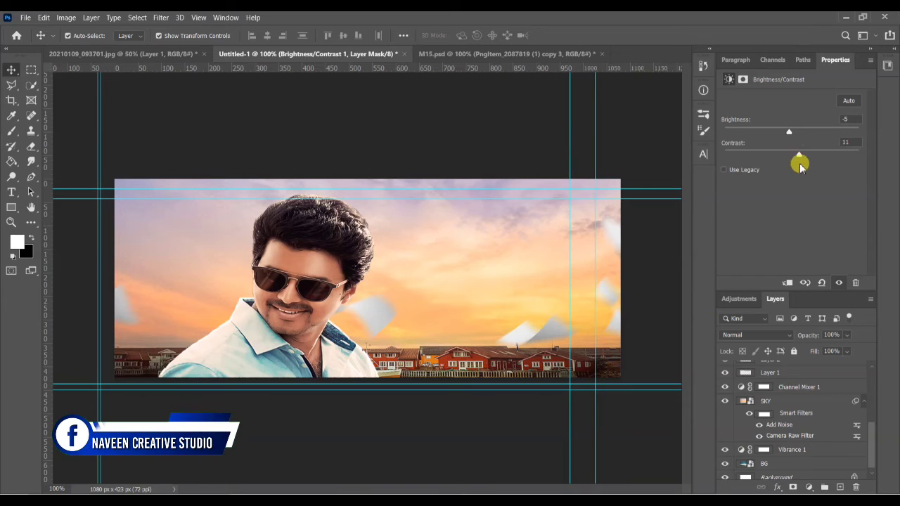
# - Search the dowonloads folder in File Explorer for "master" and place the 2. Master English title image in the banner
pyautogui.scroll(3, 792, 429)
pyautogui.scroll(1, 792, 429)
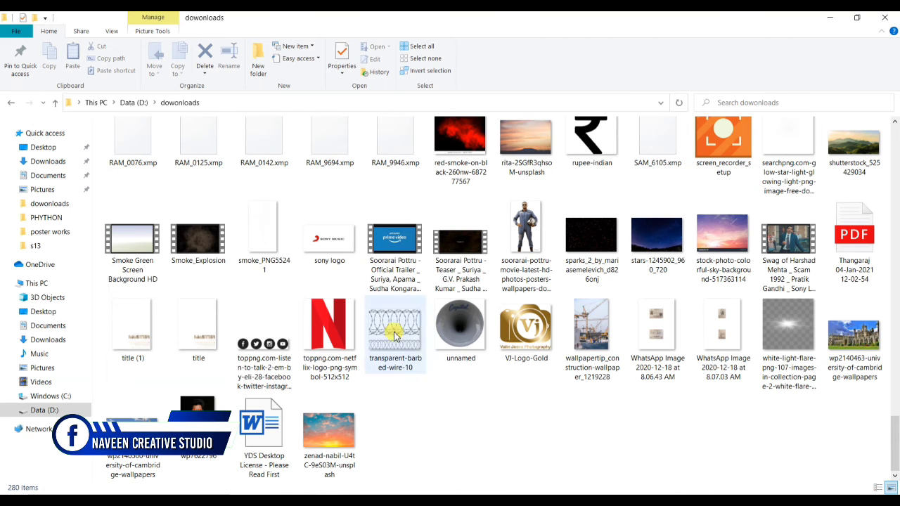
pyautogui.hotkey('alt', 'Tab')
pyautogui.click(727, 101)
pyautogui.write('master')
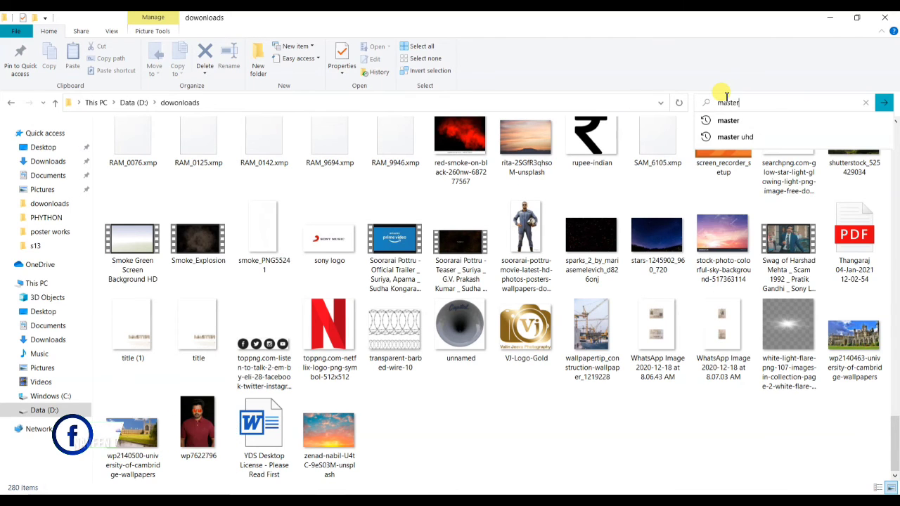
pyautogui.press('Return')
pyautogui.moveTo(460, 166); pyautogui.dragTo(484, 310)
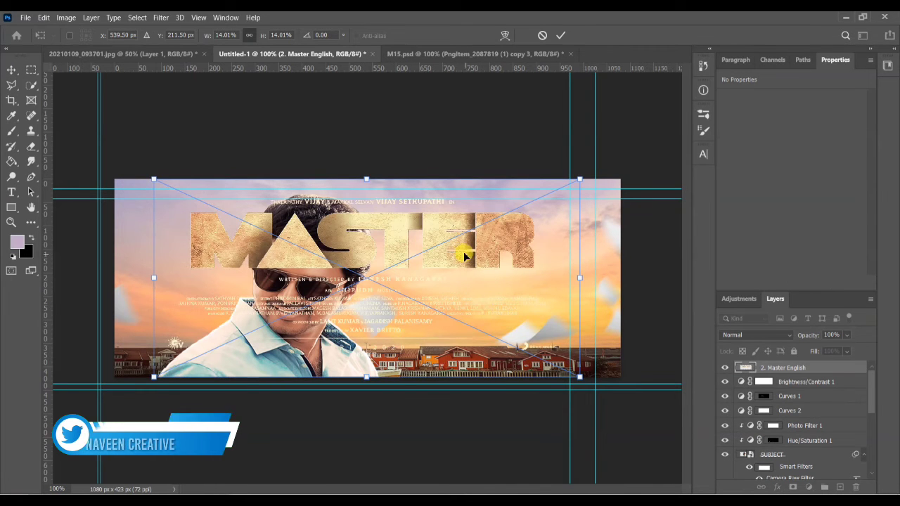
# - Scale the MASTER title down to about 468 x 158 px and position it over the sky to the right of the man
pyautogui.moveTo(455, 255); pyautogui.dragTo(506, 288)
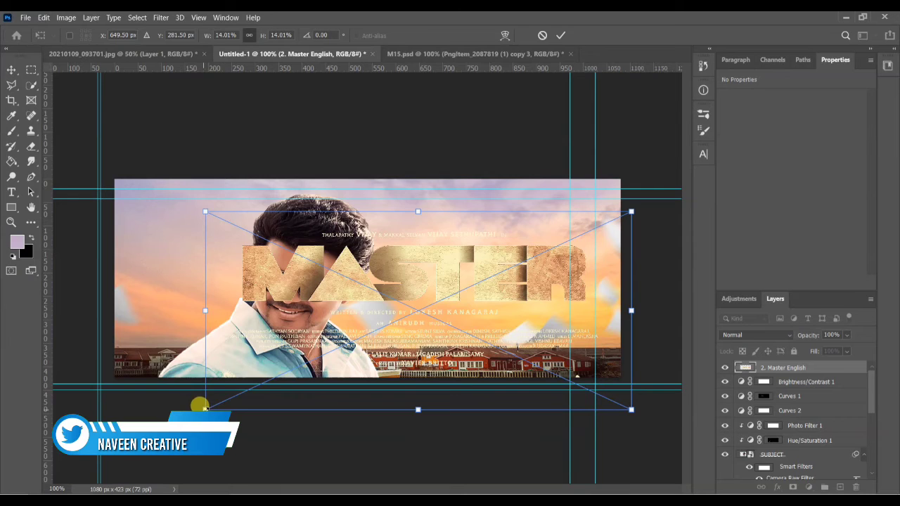
pyautogui.moveTo(200, 407); pyautogui.dragTo(373, 310)
pyautogui.moveTo(547, 255); pyautogui.dragTo(548, 287)
pyautogui.moveTo(632, 244); pyautogui.dragTo(613, 251)
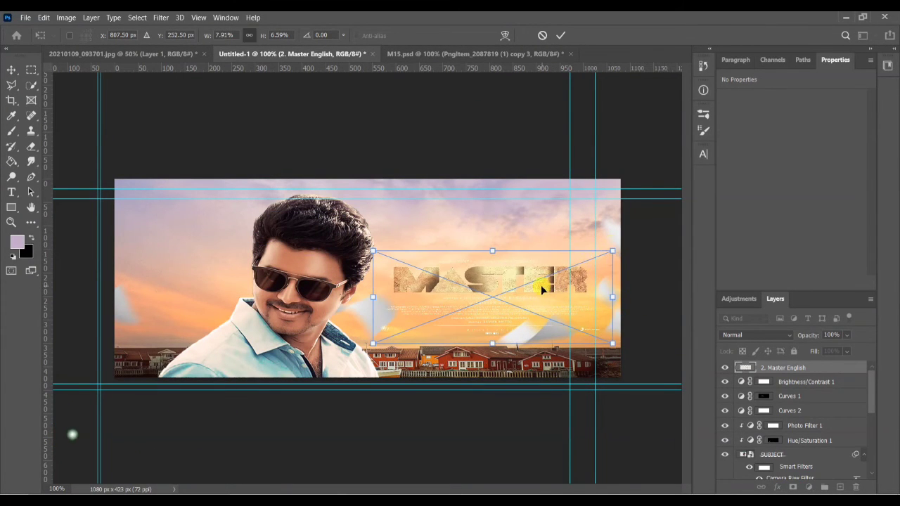
pyautogui.moveTo(541, 285); pyautogui.dragTo(538, 282)
pyautogui.click(561, 35)
# - Add a layer mask to the 2. Master English title layer
pyautogui.hotkey('ctrl', '+')
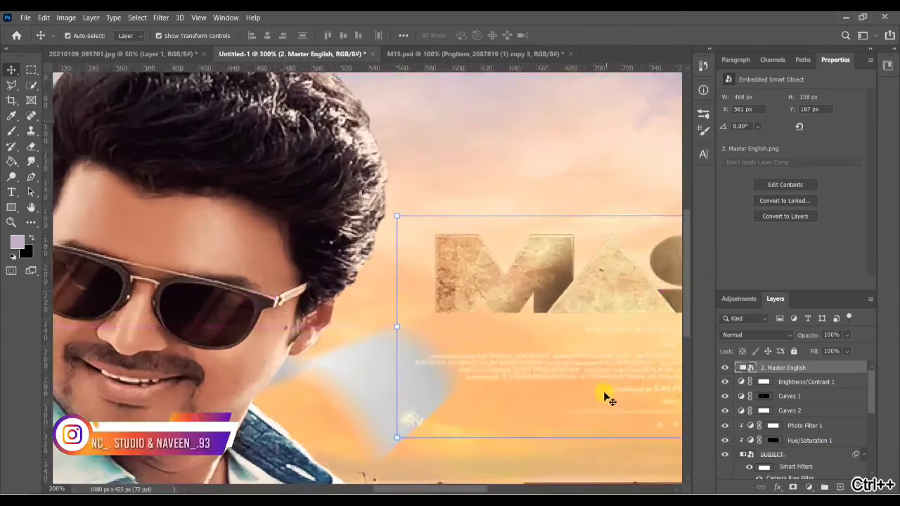
pyautogui.hotkey('ctrl', '+')
pyautogui.click(745, 383)
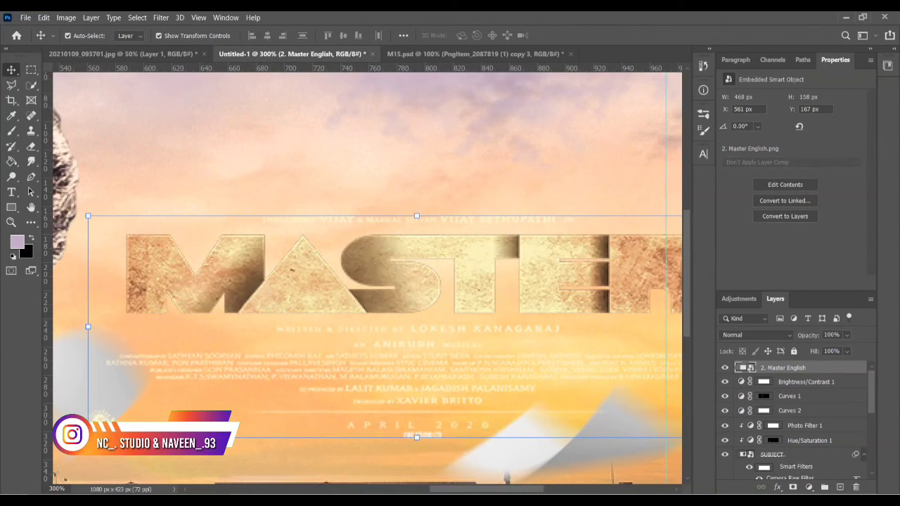
pyautogui.click(793, 488)
# - Mask out the APRIL 2020 date and the small studio line below the title credits with a 9 px soft round black brush
pyautogui.press('b')
pyautogui.click(83, 35)
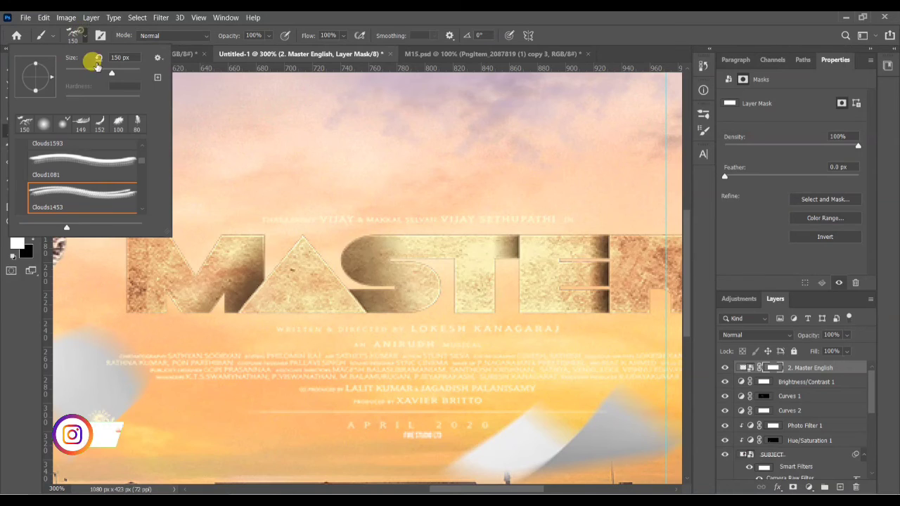
pyautogui.click(44, 124)
pyautogui.click(88, 34)
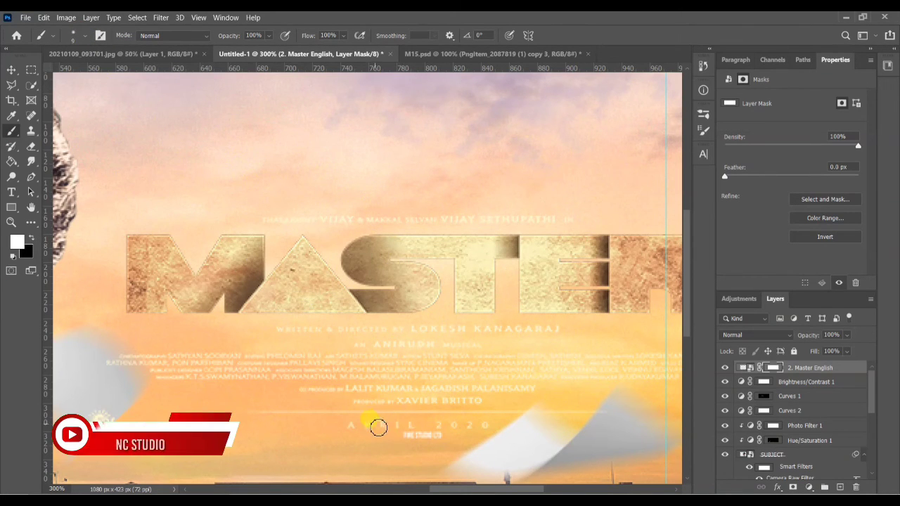
pyautogui.press('x')
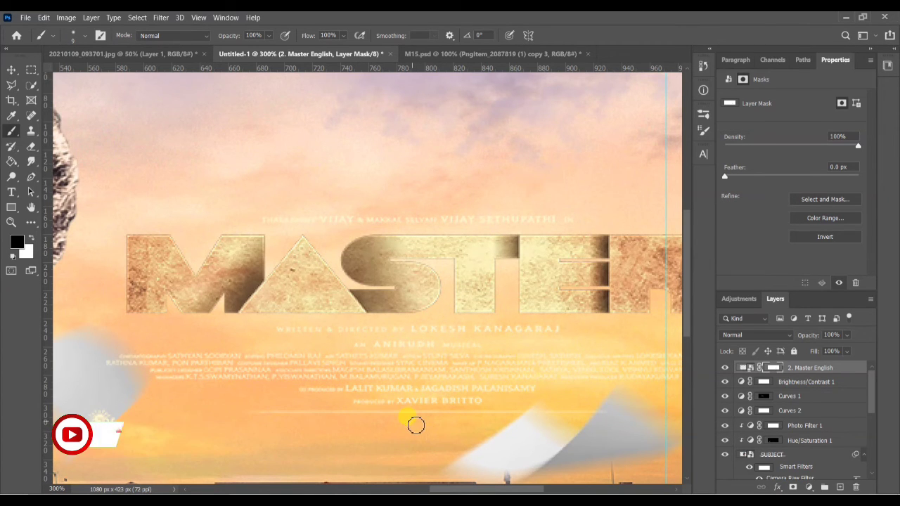
pyautogui.hotkey('ctrl', '-')
pyautogui.hotkey('ctrl', '-')
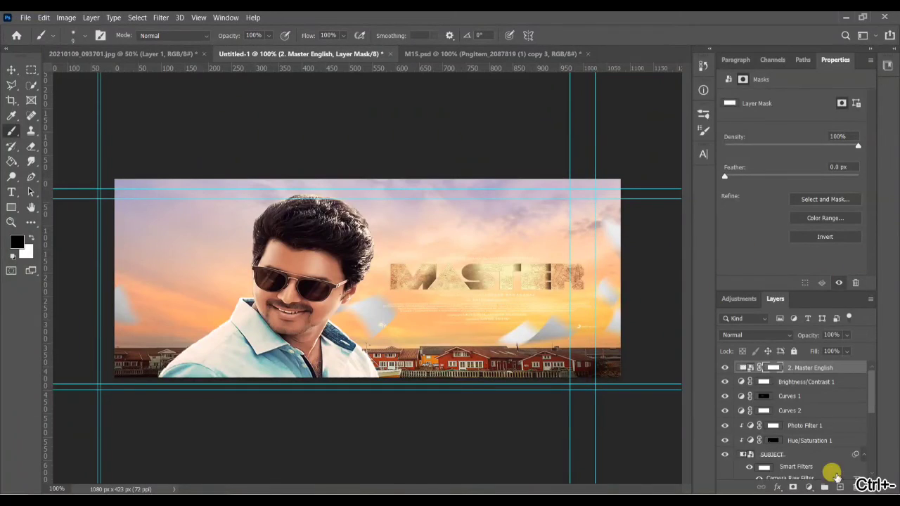
# - Add a Vibrance adjustment above Curves 1 with Vibrance +3, and set the brightness of Brightness/Contrast 1 to -1
pyautogui.click(795, 396)
pyautogui.click(808, 486)
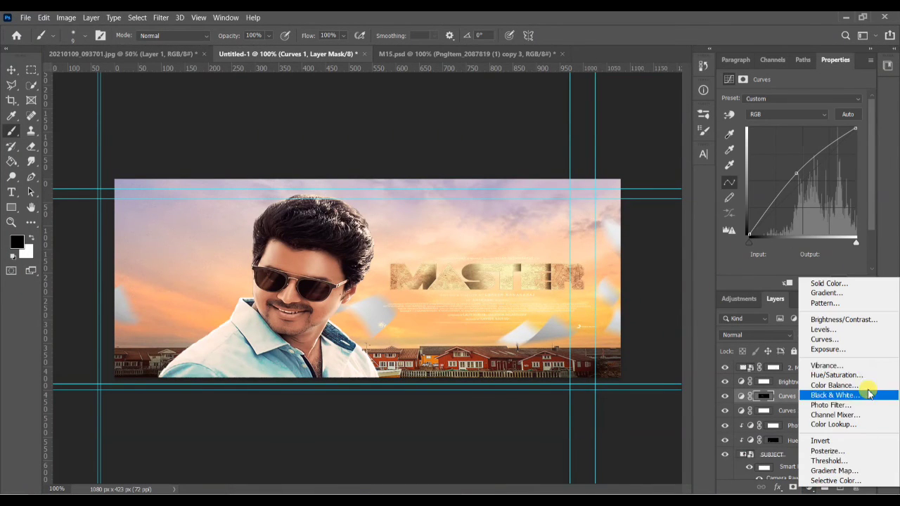
pyautogui.click(827, 366)
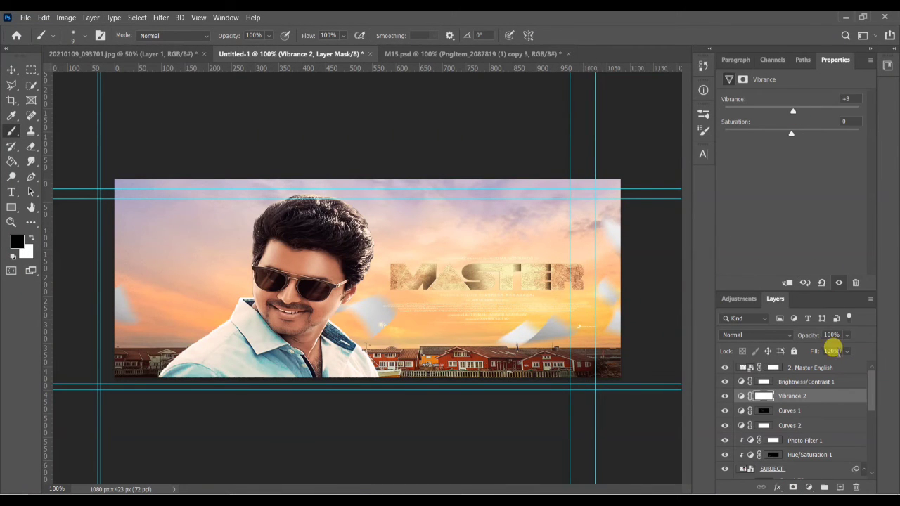
pyautogui.click(830, 381)
pyautogui.moveTo(792, 132); pyautogui.dragTo(791, 133)
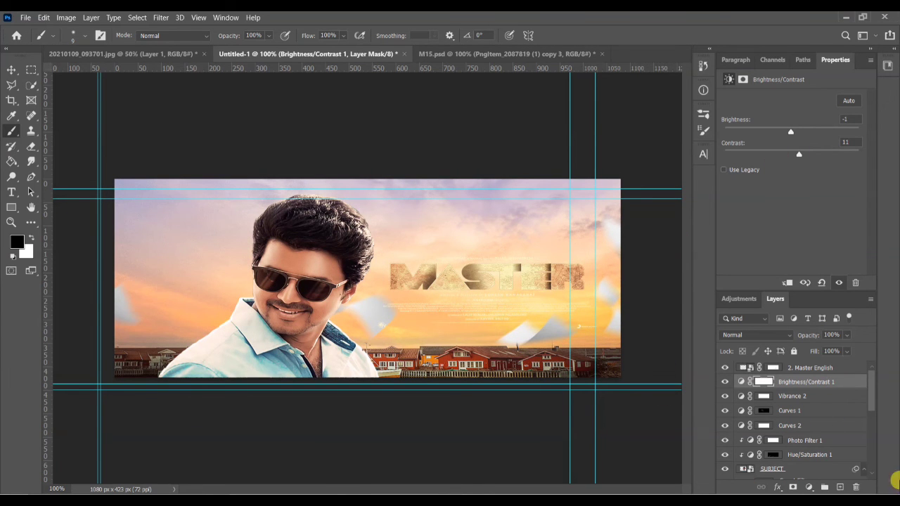
# - Bring Group 1 from M15.psd into the banner and place it above the 2. Master English layer
pyautogui.moveTo(404, 135); pyautogui.dragTo(382, 208)
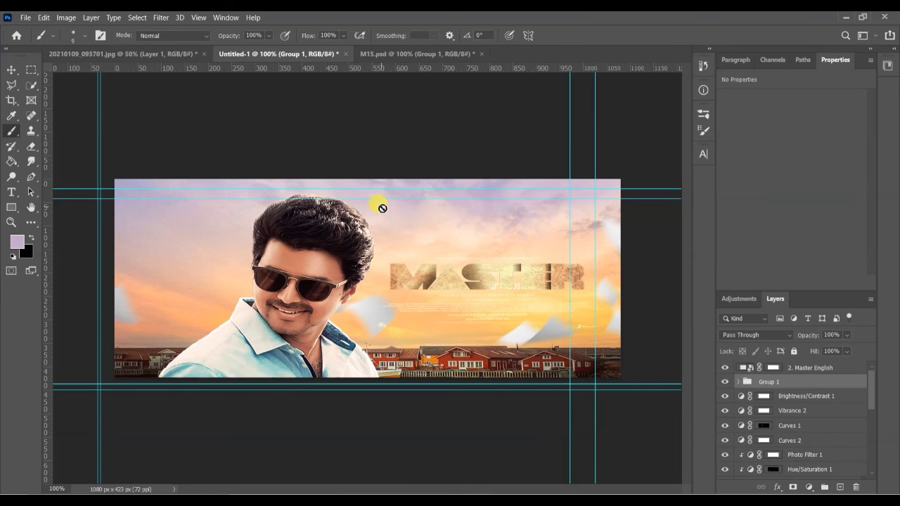
pyautogui.hotkey('ctrl', 't')
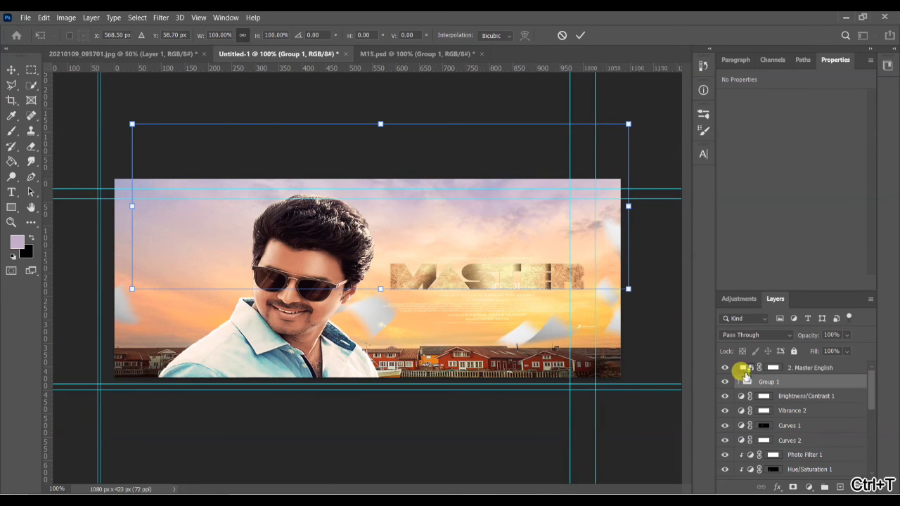
pyautogui.press('Return')
pyautogui.moveTo(842, 387)
pyautogui.mouseDown()
pyautogui.moveTo(840, 358)
pyautogui.moveTo(823, 358)
pyautogui.mouseUp()
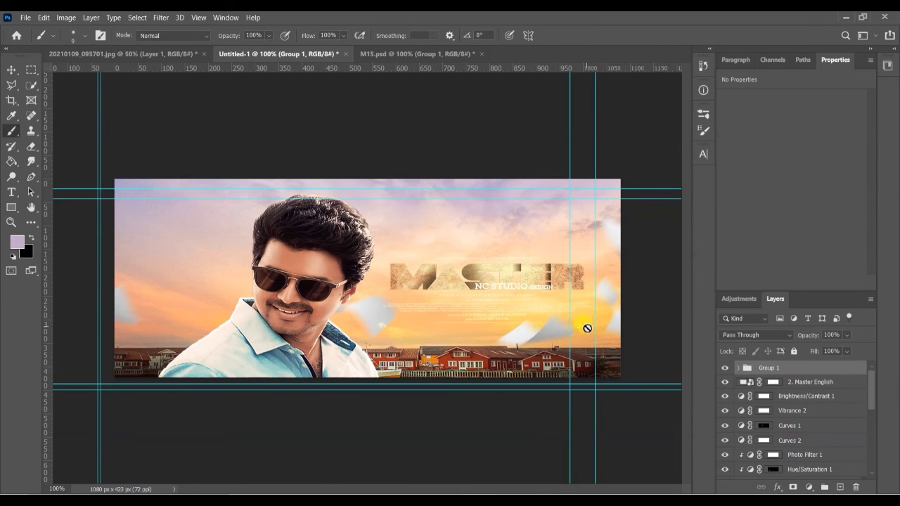
# - Hide the NC STUDIO DESIGN text in Group 1 and move its two logo layers into the banner's upper corners
pyautogui.click(740, 368)
pyautogui.click(725, 384)
pyautogui.click(784, 400)
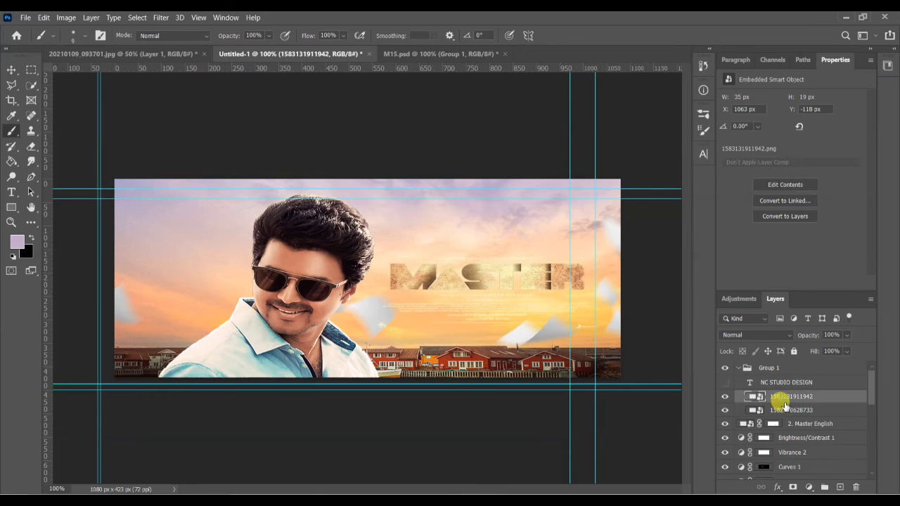
pyautogui.keyDown('shift'); pyautogui.click(785, 411); pyautogui.keyUp('shift')
pyautogui.hotkey('ctrl', 't')
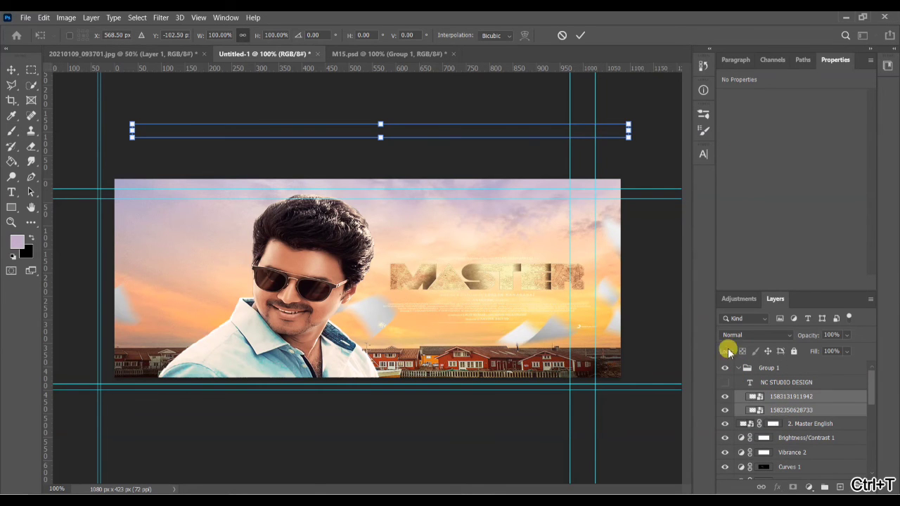
pyautogui.moveTo(523, 133)
pyautogui.mouseDown()
pyautogui.moveTo(516, 199)
pyautogui.moveTo(499, 193)
pyautogui.moveTo(502, 184)
pyautogui.mouseUp()
pyautogui.click(580, 35)
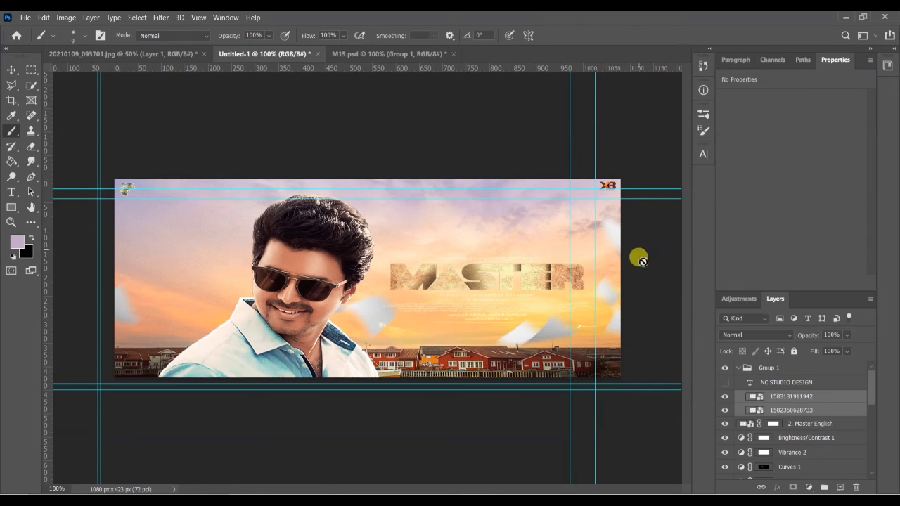
# - Add the text FROM PONGAL at 127 pt on a new layer directly above PngItem_2087819 (1) copy 3, behind the man
pyautogui.click(821, 398)
pyautogui.scroll(-5, 808, 451)
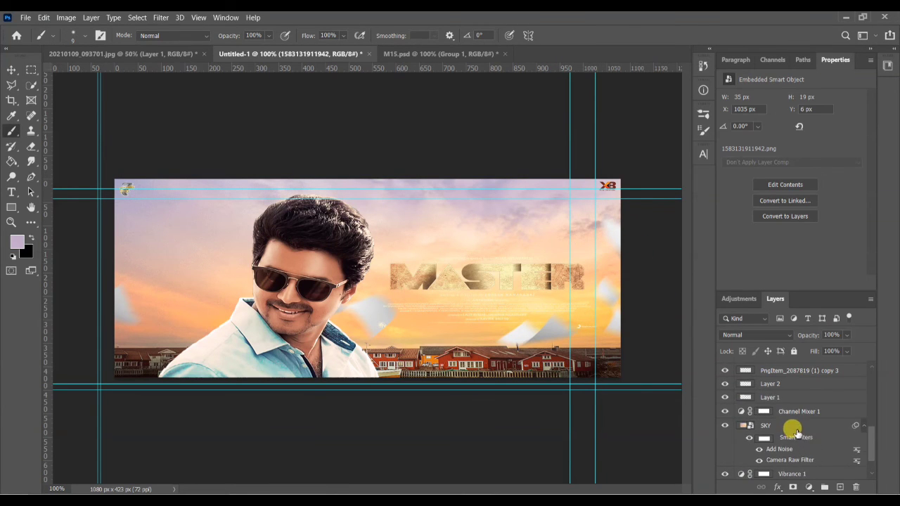
pyautogui.scroll(3, 794, 431)
pyautogui.click(800, 429)
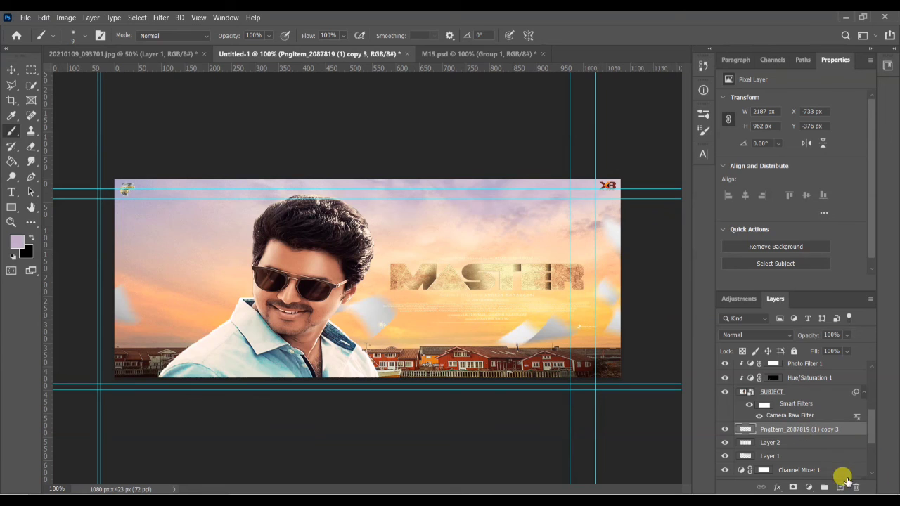
pyautogui.click(840, 487)
pyautogui.click(11, 191)
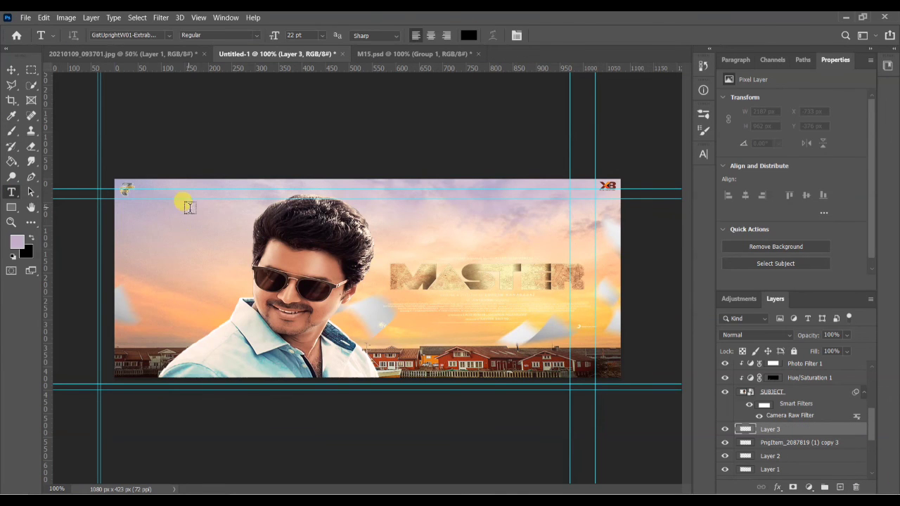
pyautogui.click(188, 208)
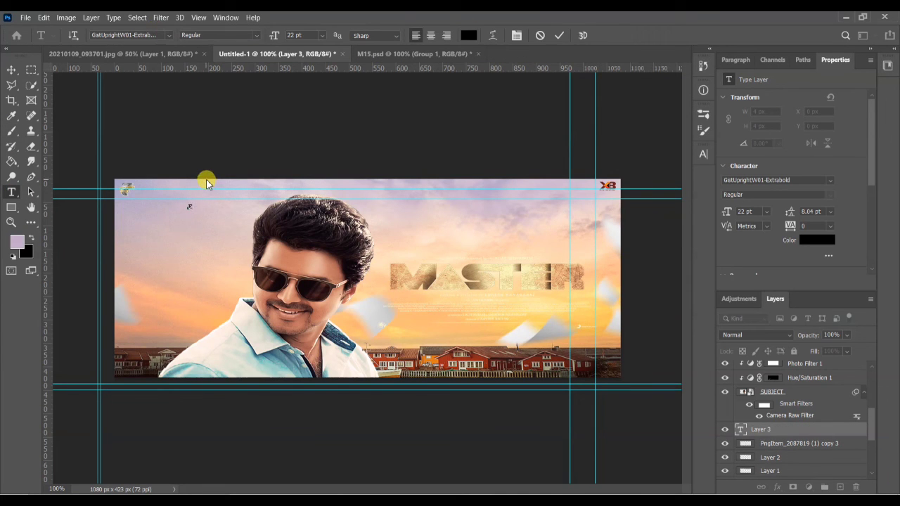
pyautogui.moveTo(272, 35); pyautogui.dragTo(293, 39)
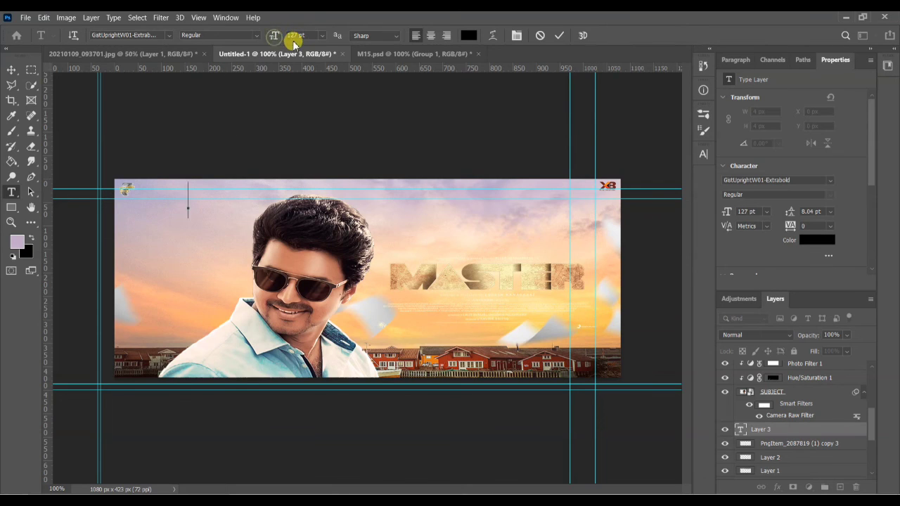
pyautogui.write('FROM PONGAL')
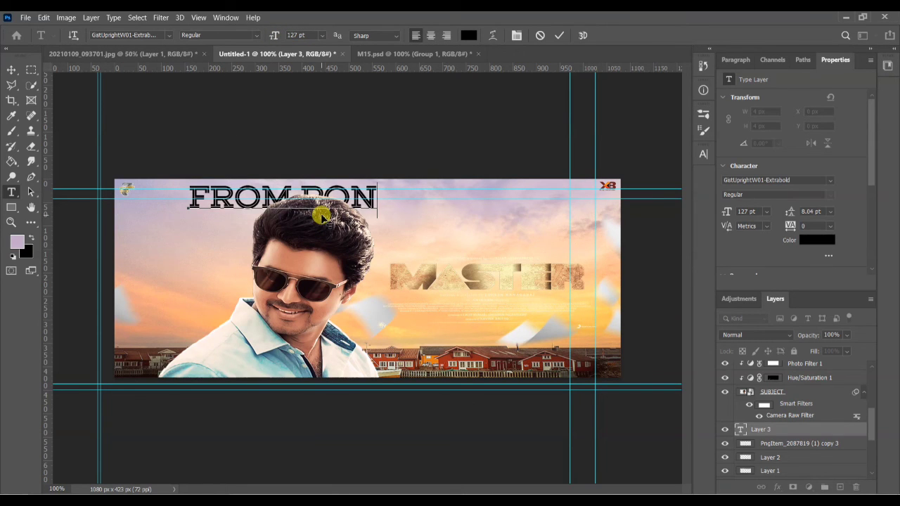
# - Enlarge the FROM PONGAL text to about 869 x 108 px and center it across the upper sky behind the man's head
pyautogui.click(11, 68)
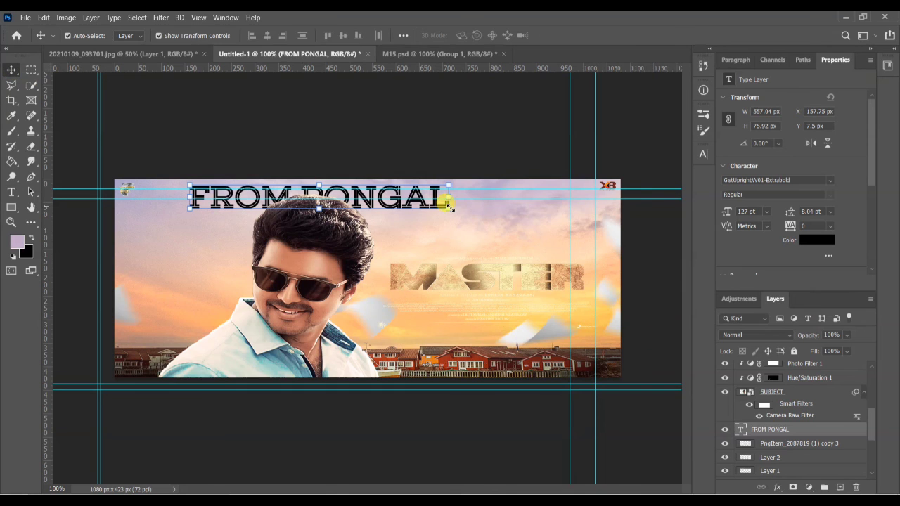
pyautogui.moveTo(449, 204); pyautogui.dragTo(494, 226)
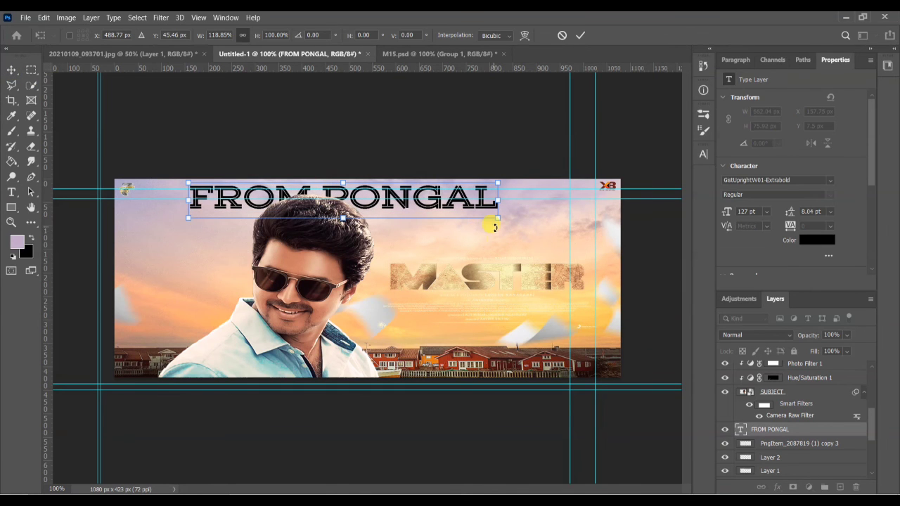
pyautogui.moveTo(434, 217); pyautogui.dragTo(422, 228)
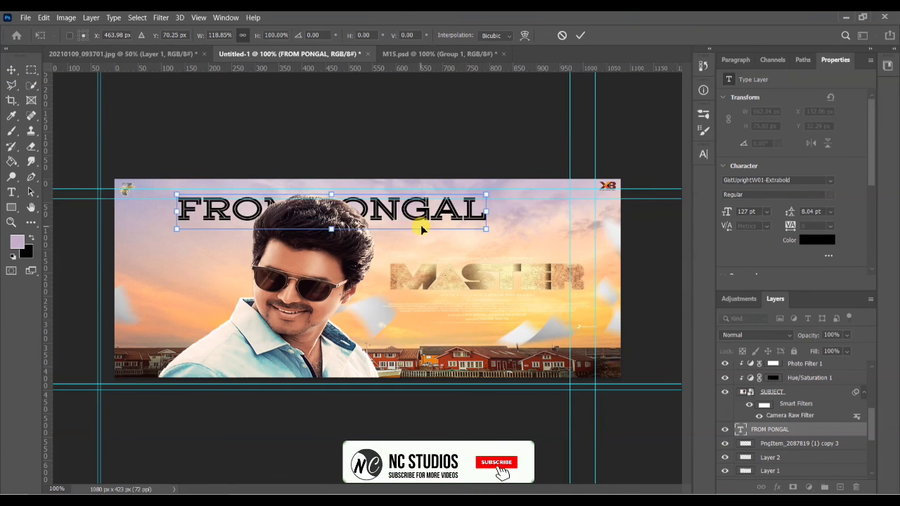
pyautogui.moveTo(484, 232); pyautogui.dragTo(581, 241)
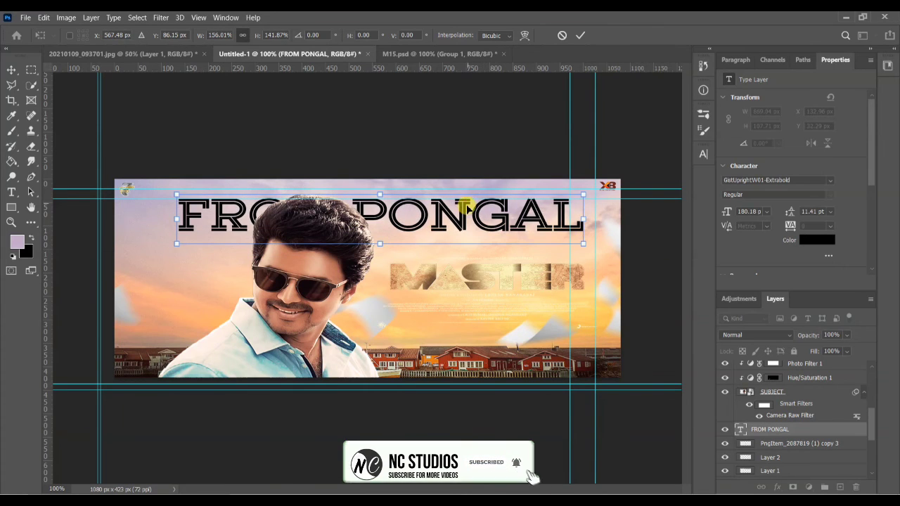
pyautogui.moveTo(454, 214); pyautogui.dragTo(442, 207)
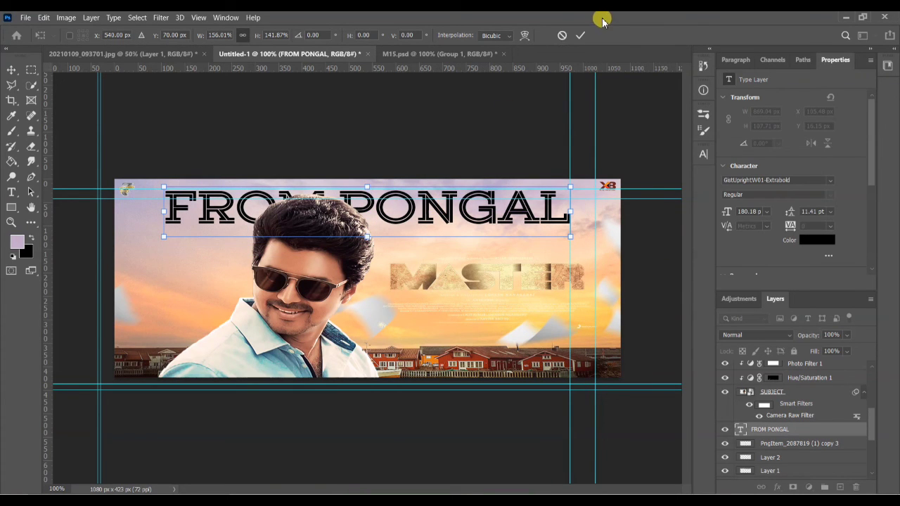
pyautogui.click(581, 35)
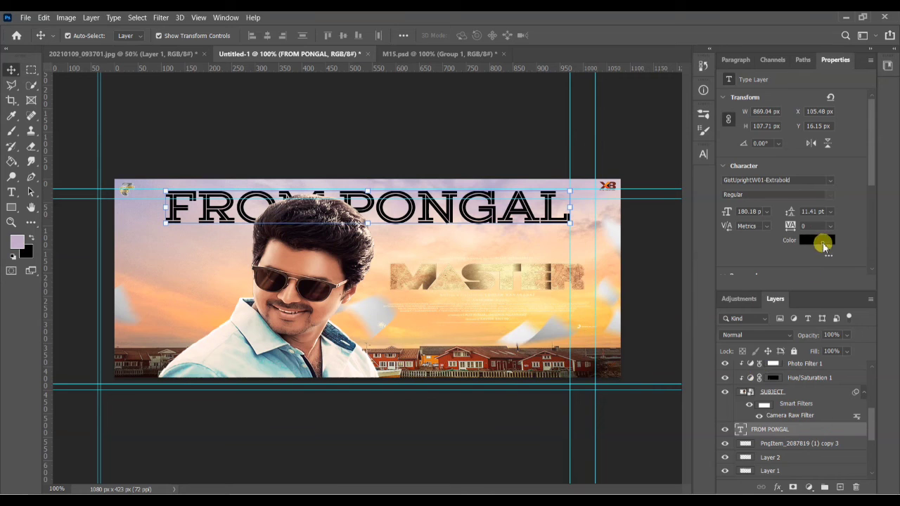
# - Change the FROM PONGAL text color to a pale yellow, about #fce07f
pyautogui.click(823, 240)
pyautogui.click(675, 423)
pyautogui.click(579, 291)
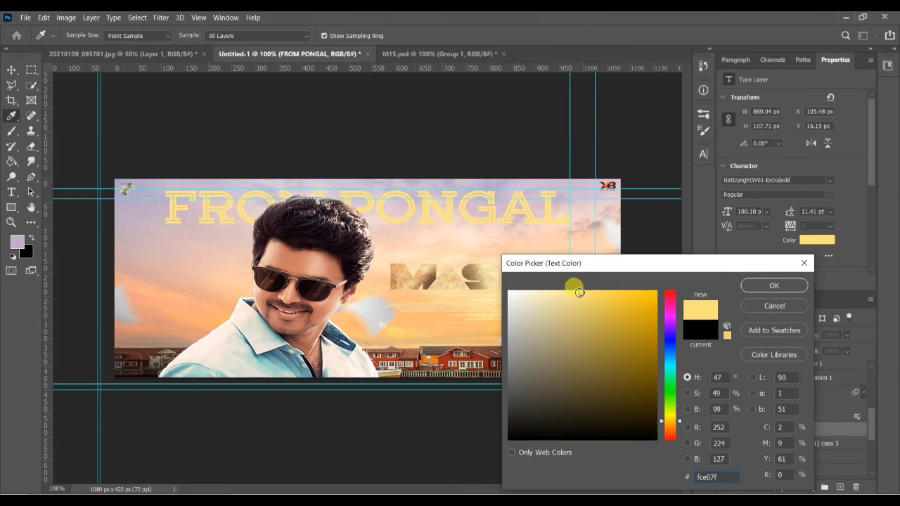
pyautogui.click(753, 285)
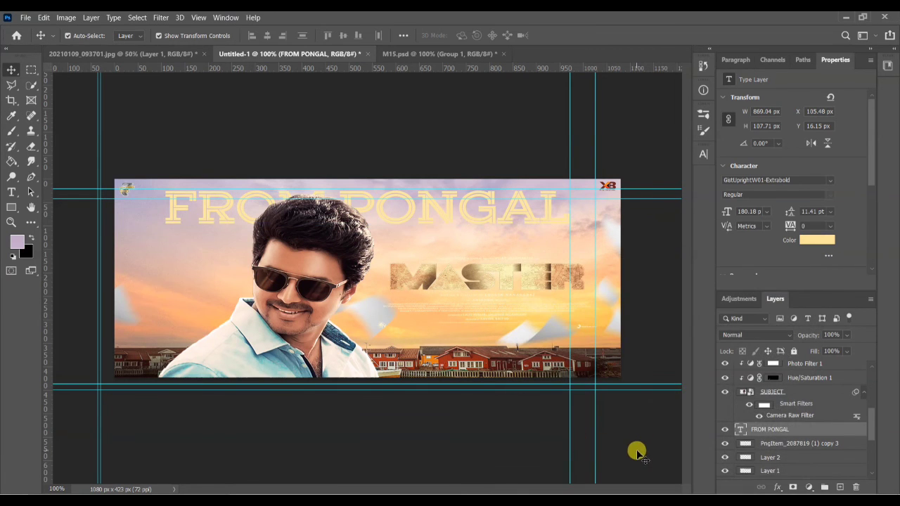
# - Stamp all visible layers into a new layer above Group 1 and apply a slight uniform Add Noise filter to it
pyautogui.click(812, 371)
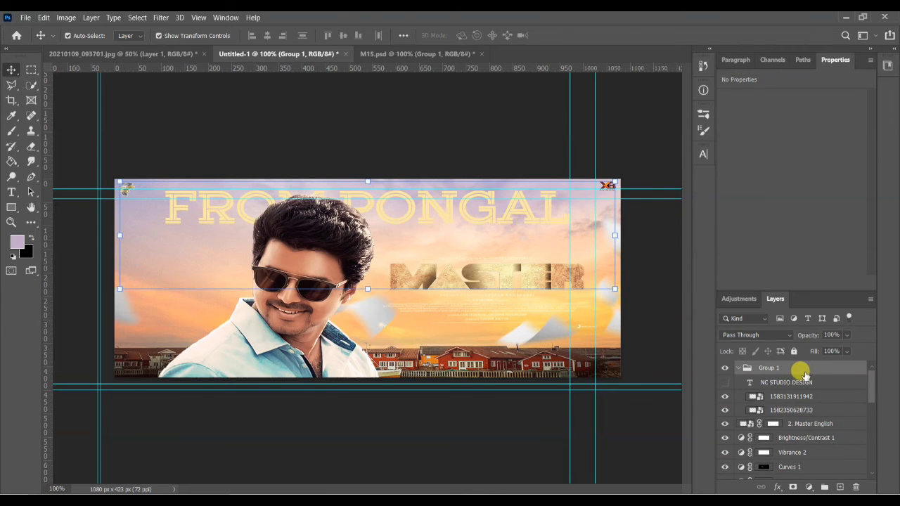
pyautogui.hotkey('ctrl', 'alt', 'shift', 'e')
pyautogui.click(160, 19)
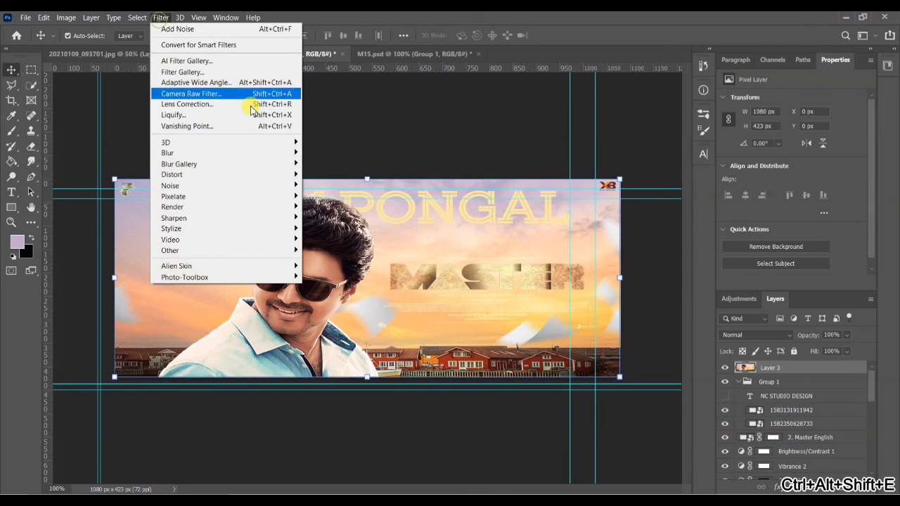
pyautogui.moveTo(291, 185)
pyautogui.click(323, 185)
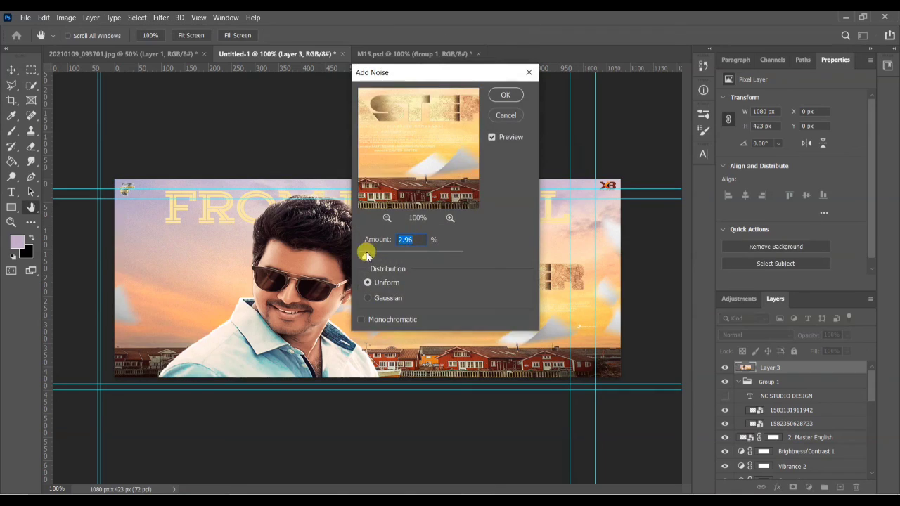
pyautogui.moveTo(364, 259); pyautogui.dragTo(363, 258)
pyautogui.click(507, 96)
pyautogui.press('v')
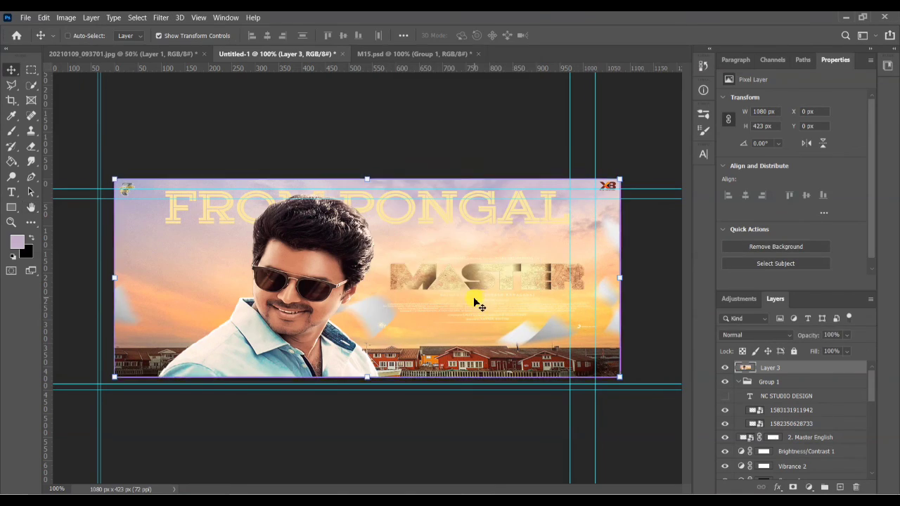